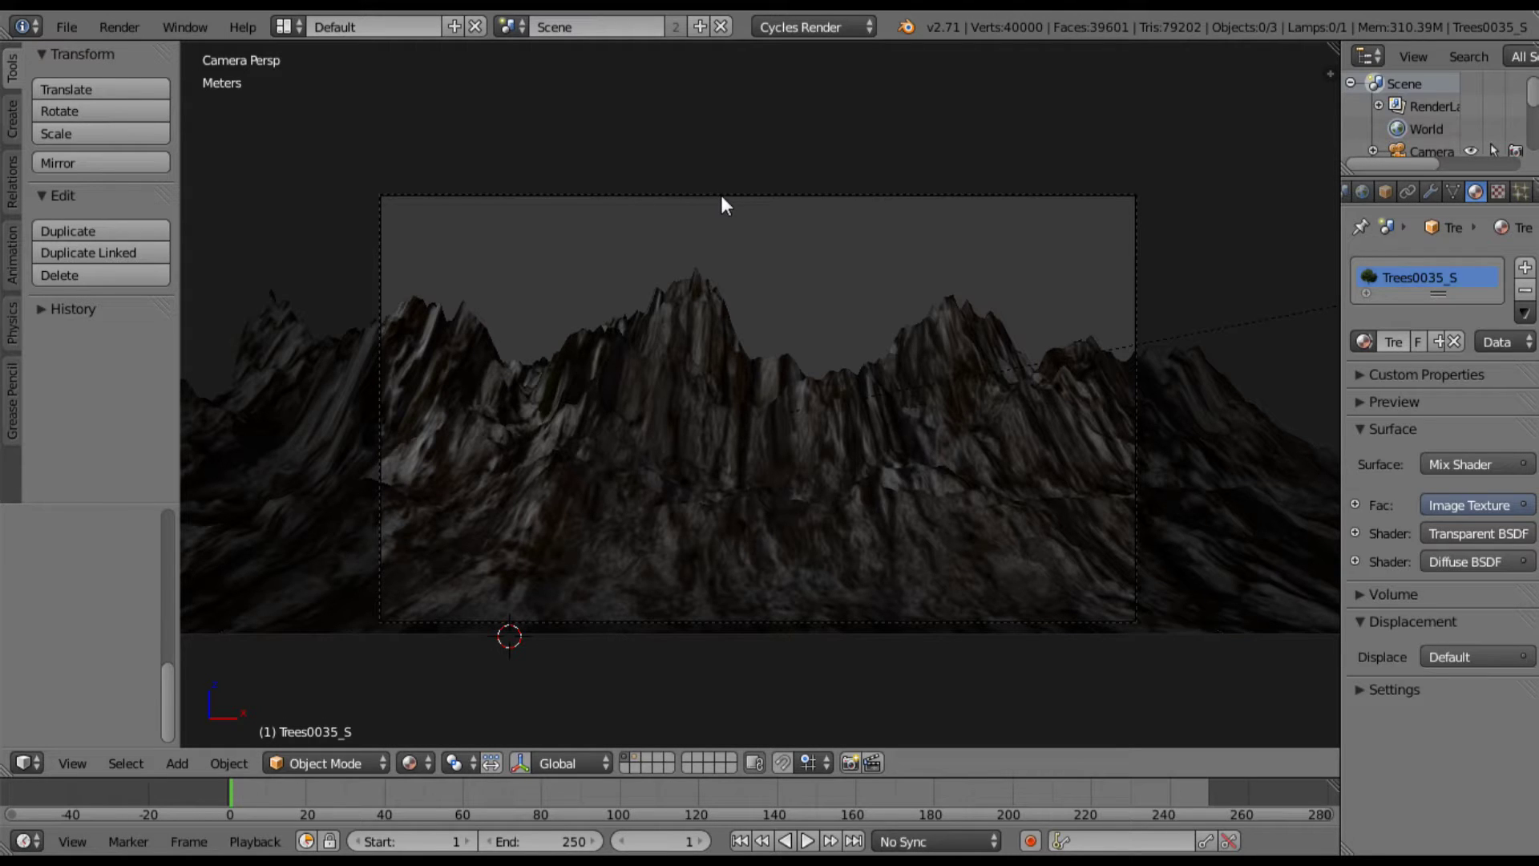
Step: Select the camera facing the mountains to show its 35 mm lens settings, then switch to top view
{"action": "right_click", "coordinate": [874, 392]}
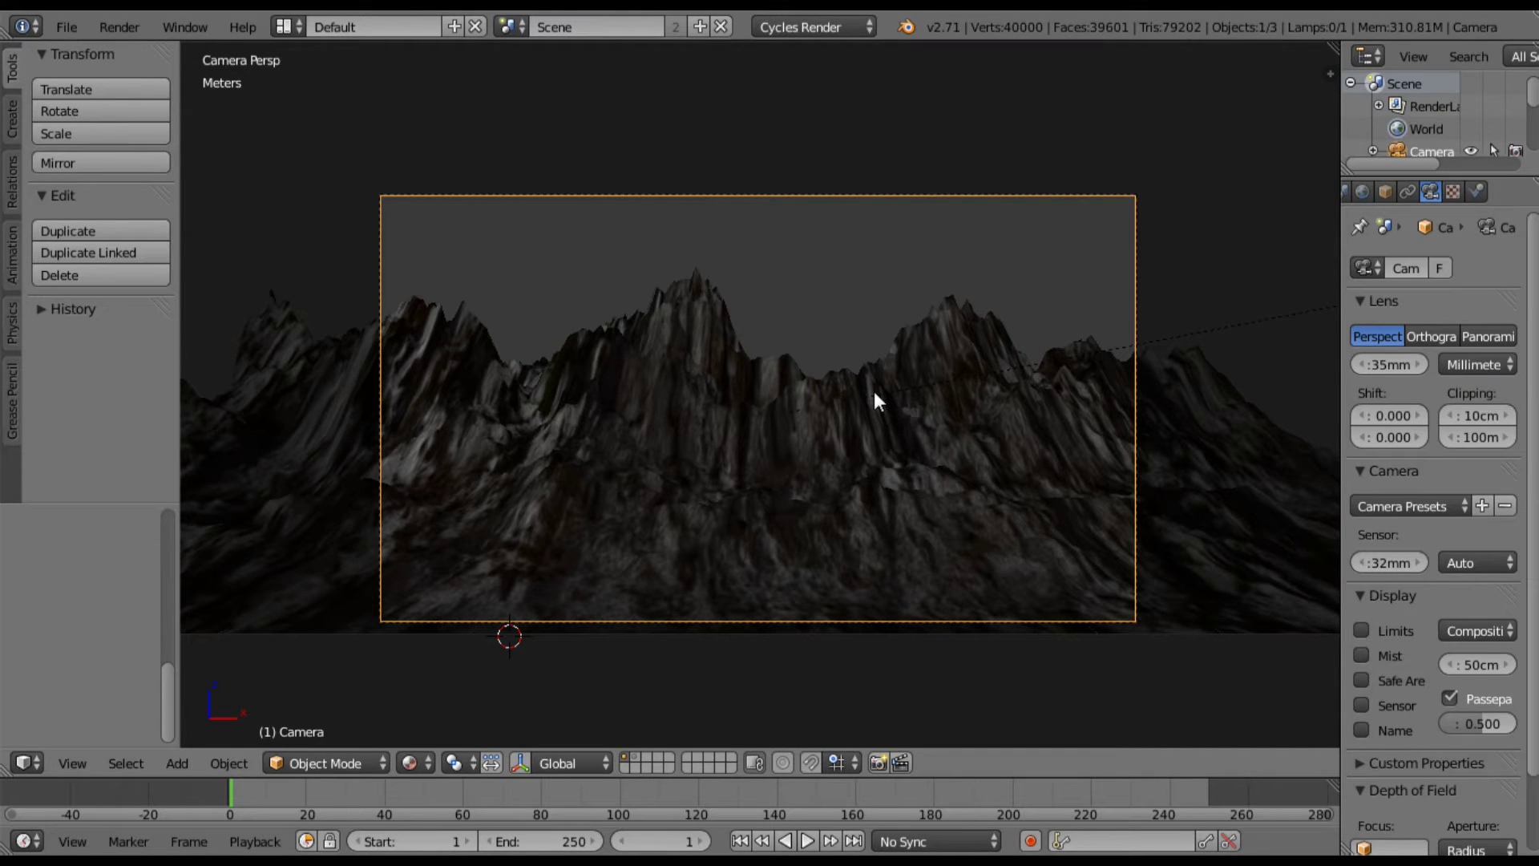
{"action": "key", "text": "KP_7"}
Step: Zoom out and add a NURBS path curve to the scene
{"action": "scroll", "coordinate": [806, 532], "scroll_direction": "down", "scroll_amount": 6}
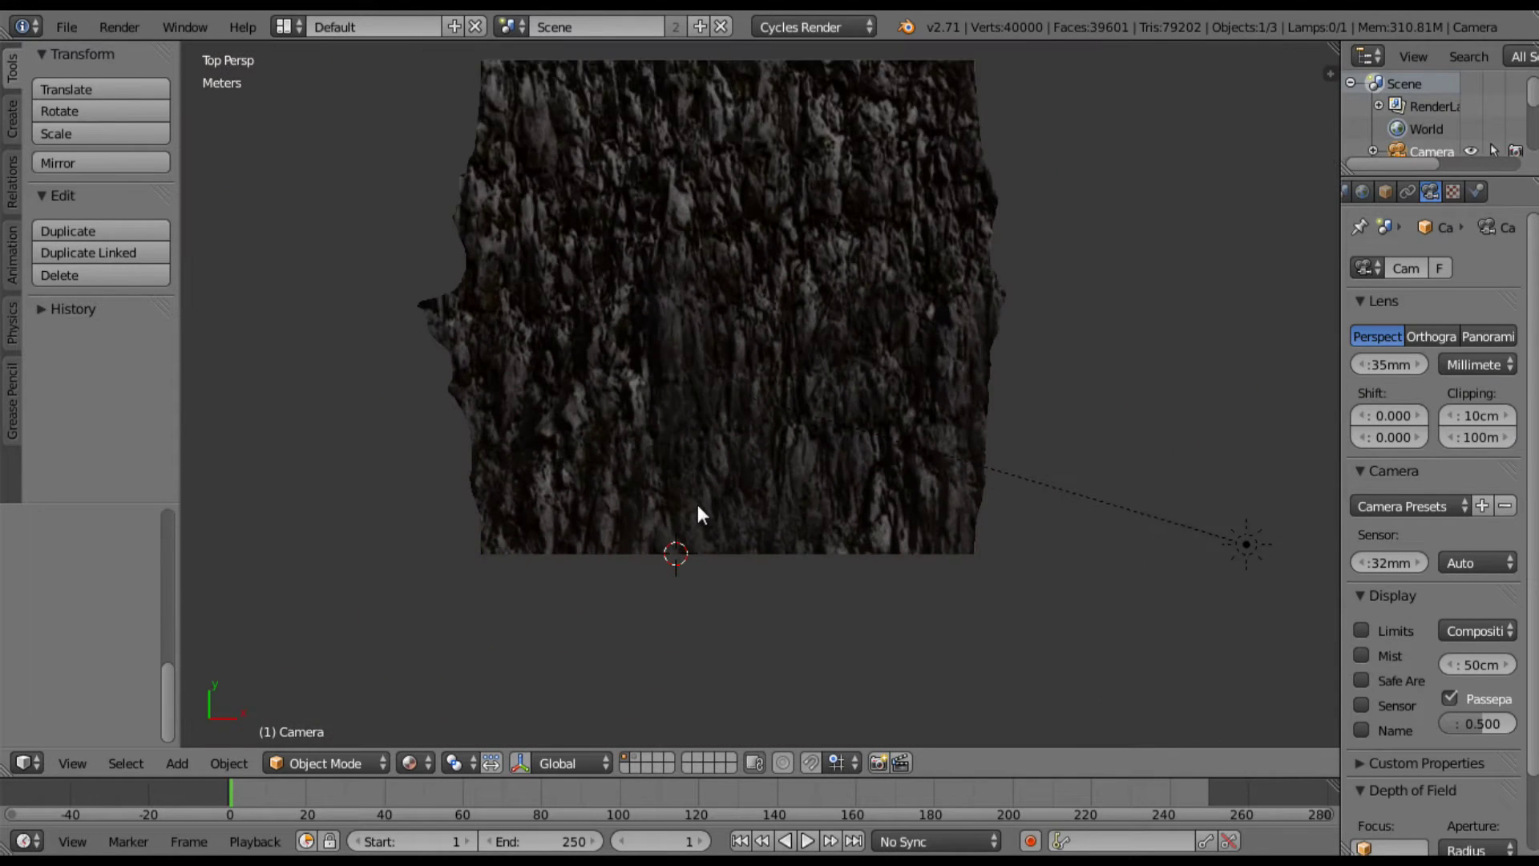
{"action": "scroll", "coordinate": [698, 436], "scroll_direction": "down", "scroll_amount": 4, "text": "shift"}
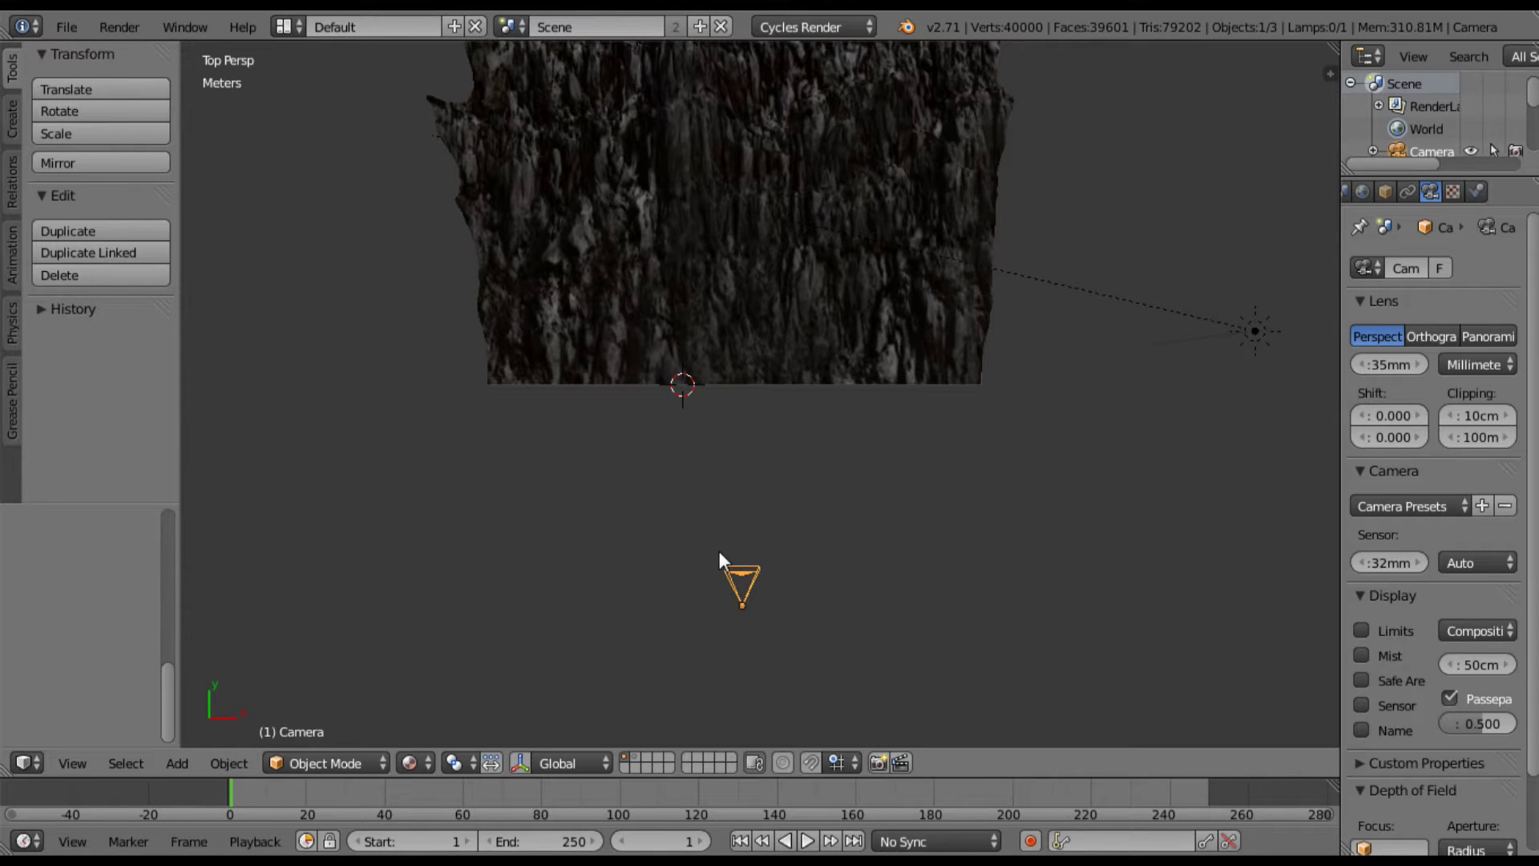
{"action": "key", "text": "shift+a"}
{"action": "mouse_move", "coordinate": [737, 505]}
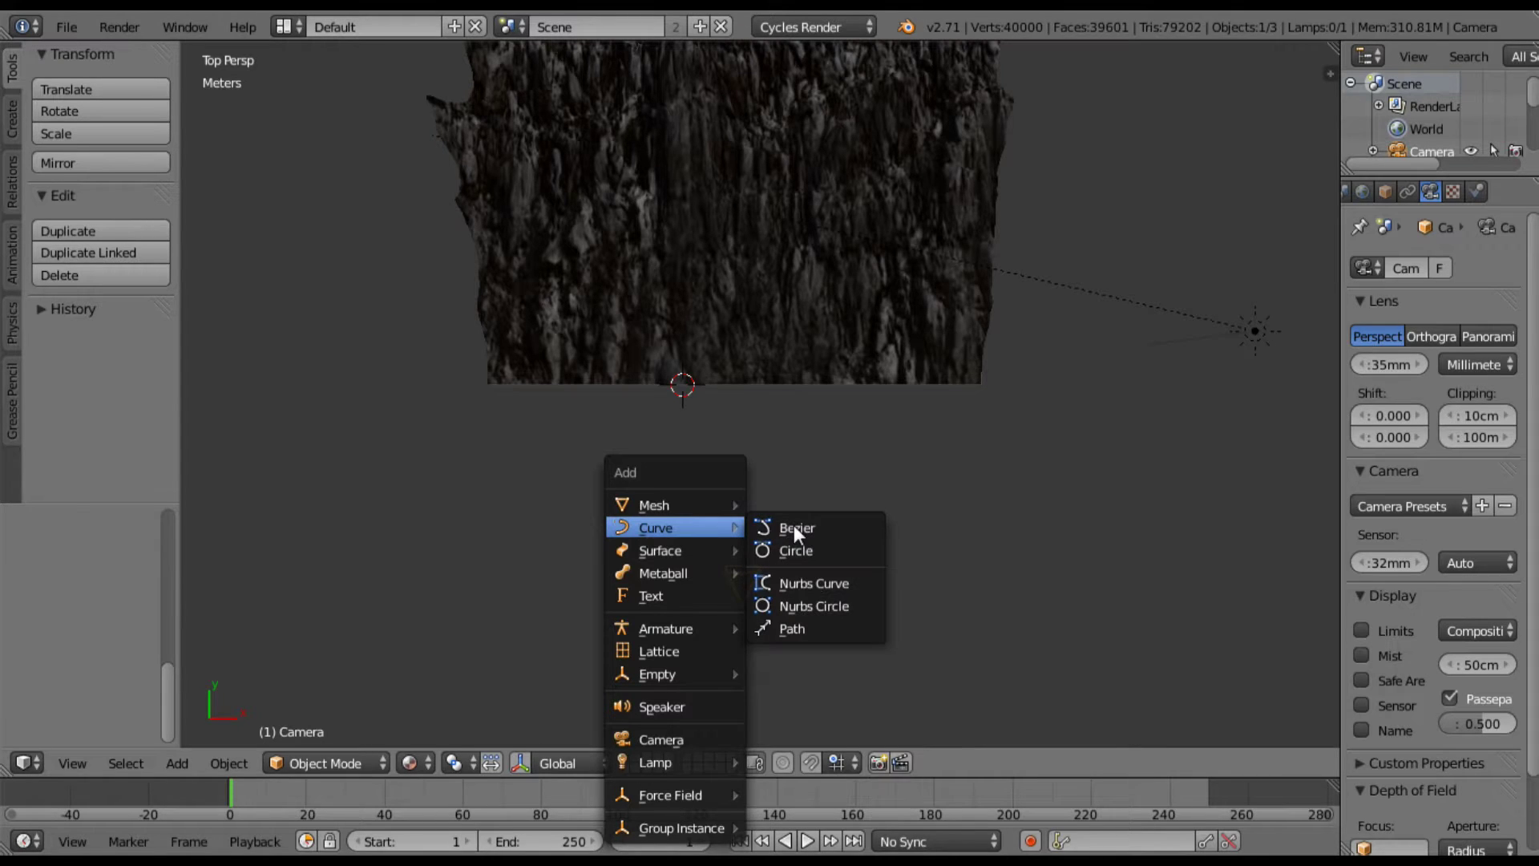
{"action": "left_click", "coordinate": [799, 627]}
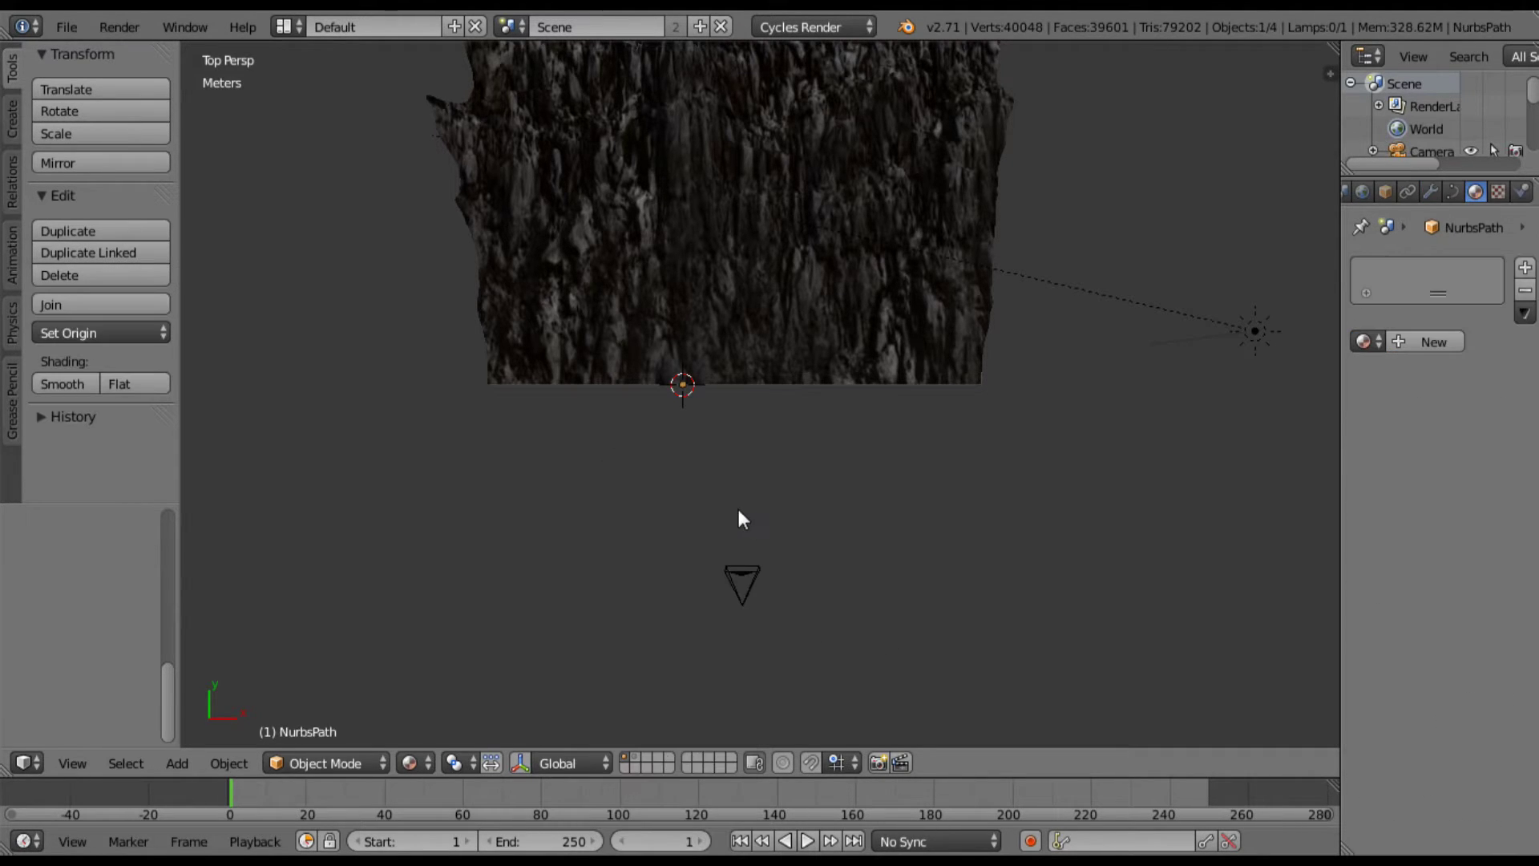
Step: Move the path curve down beside the camera in top view
{"action": "middle_click_drag", "start_coordinate": [738, 508], "coordinate": [736, 437]}
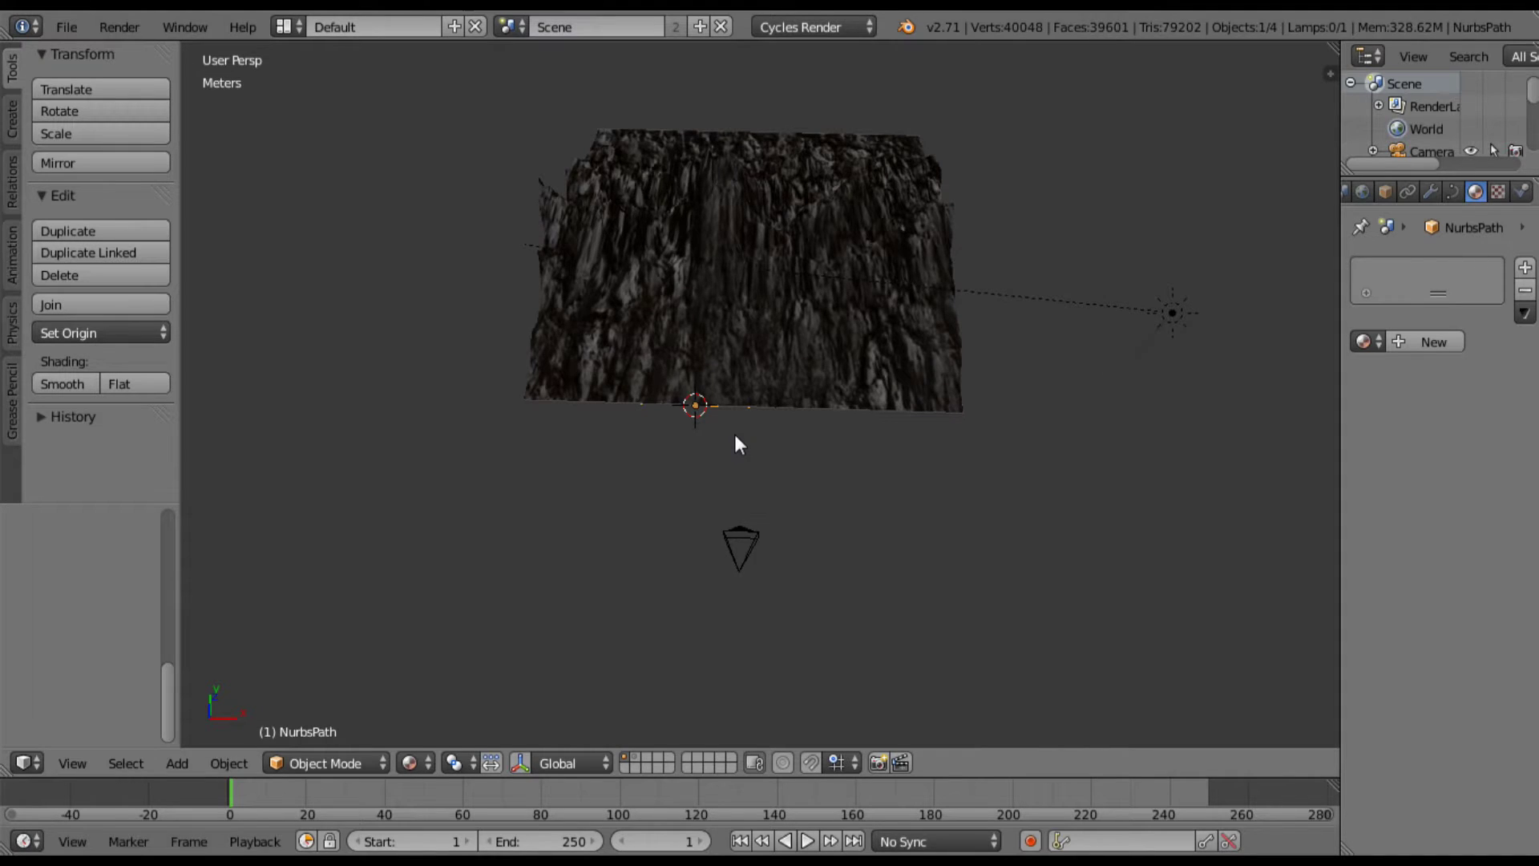
{"action": "key", "text": "KP_7"}
{"action": "key", "text": "g"}
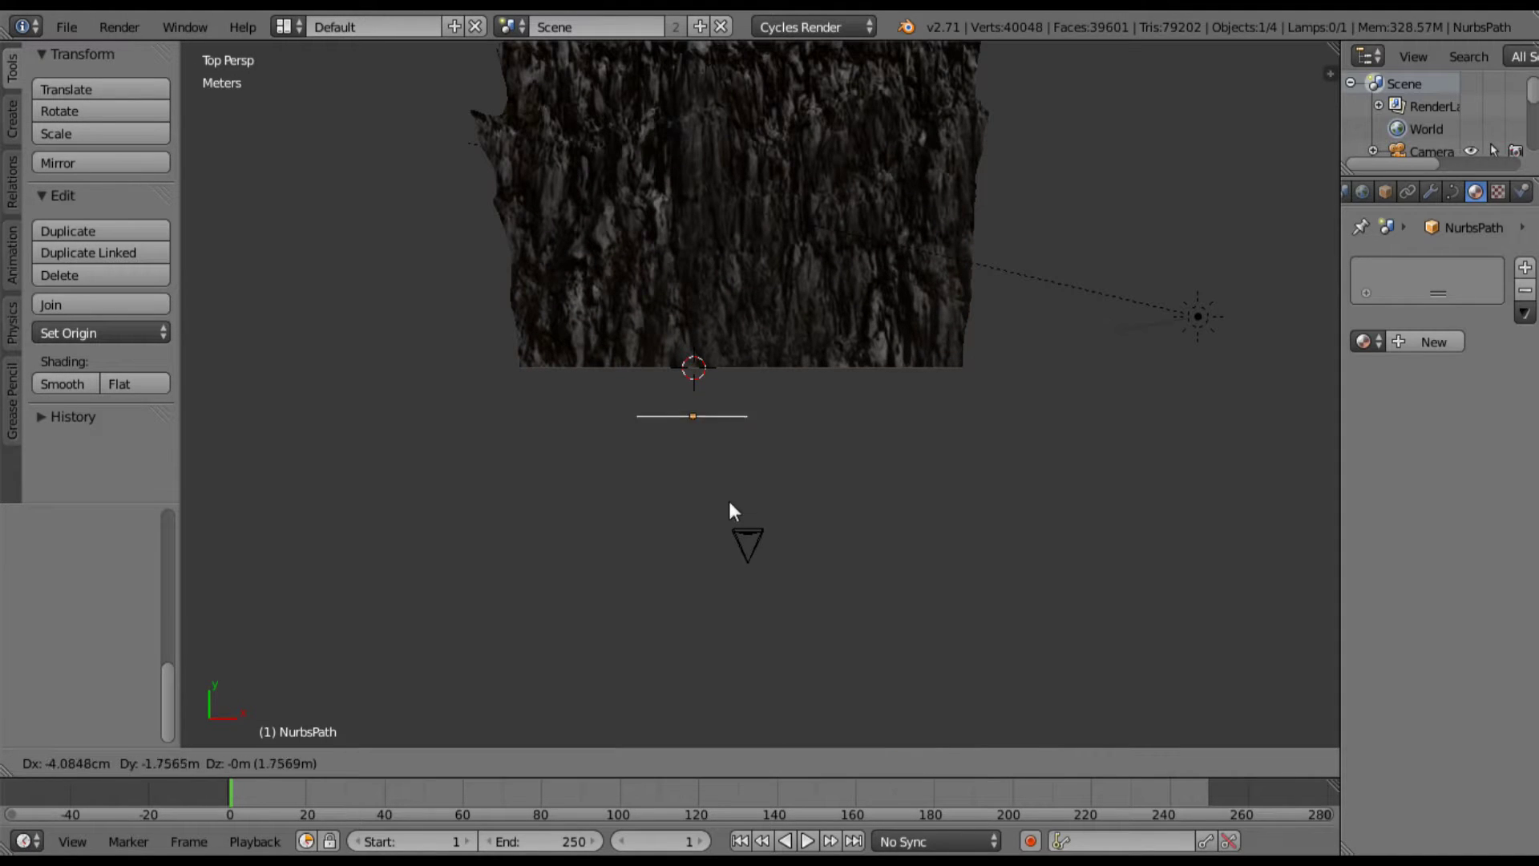
{"action": "left_click", "coordinate": [786, 611]}
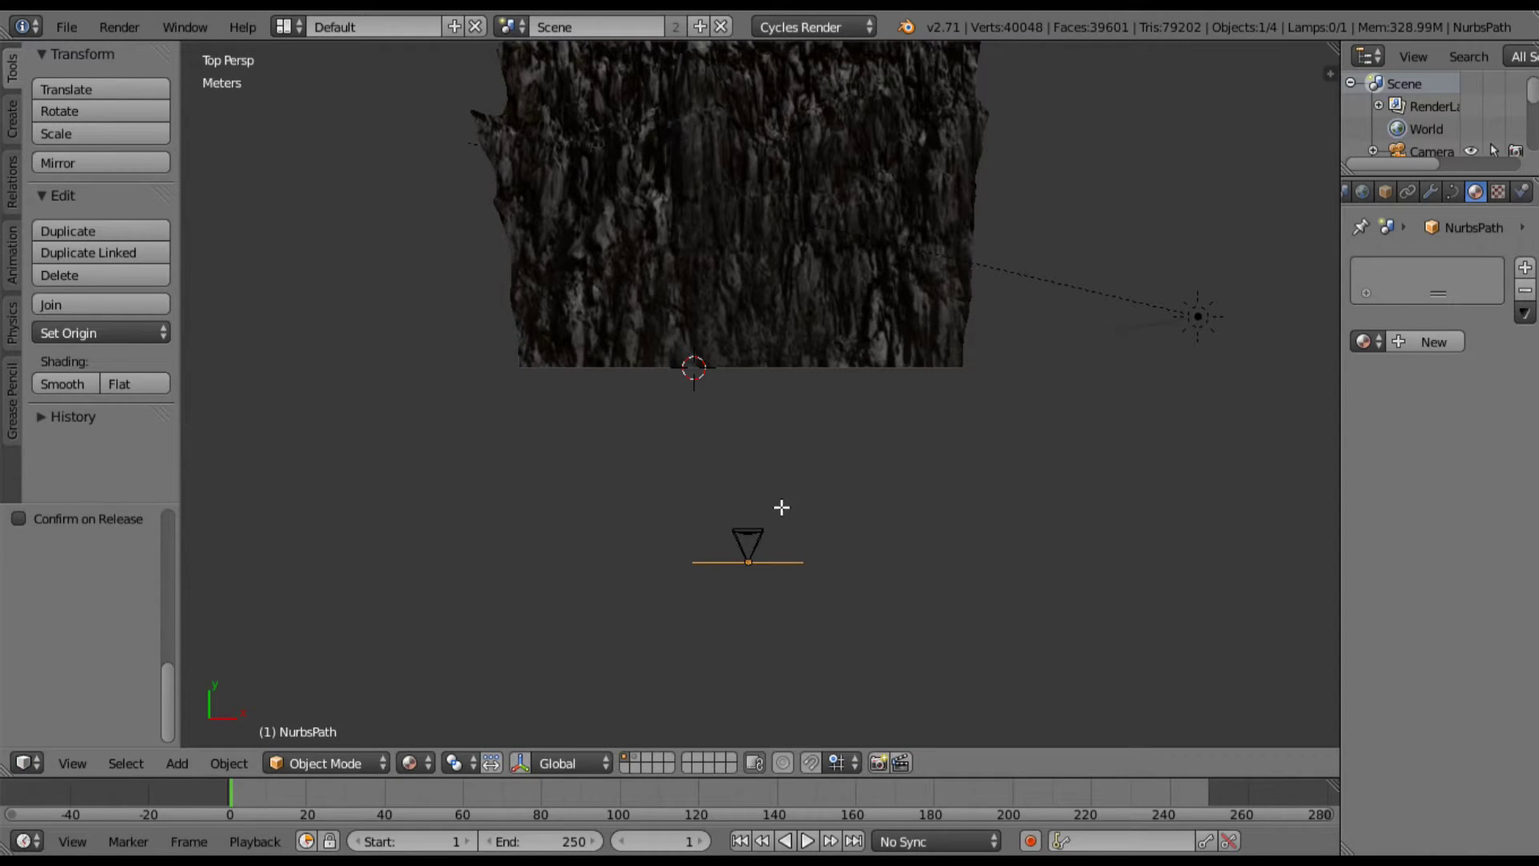
Step: In Edit Mode, box-select the path's right end point and move it up and right
{"action": "key", "text": "Tab"}
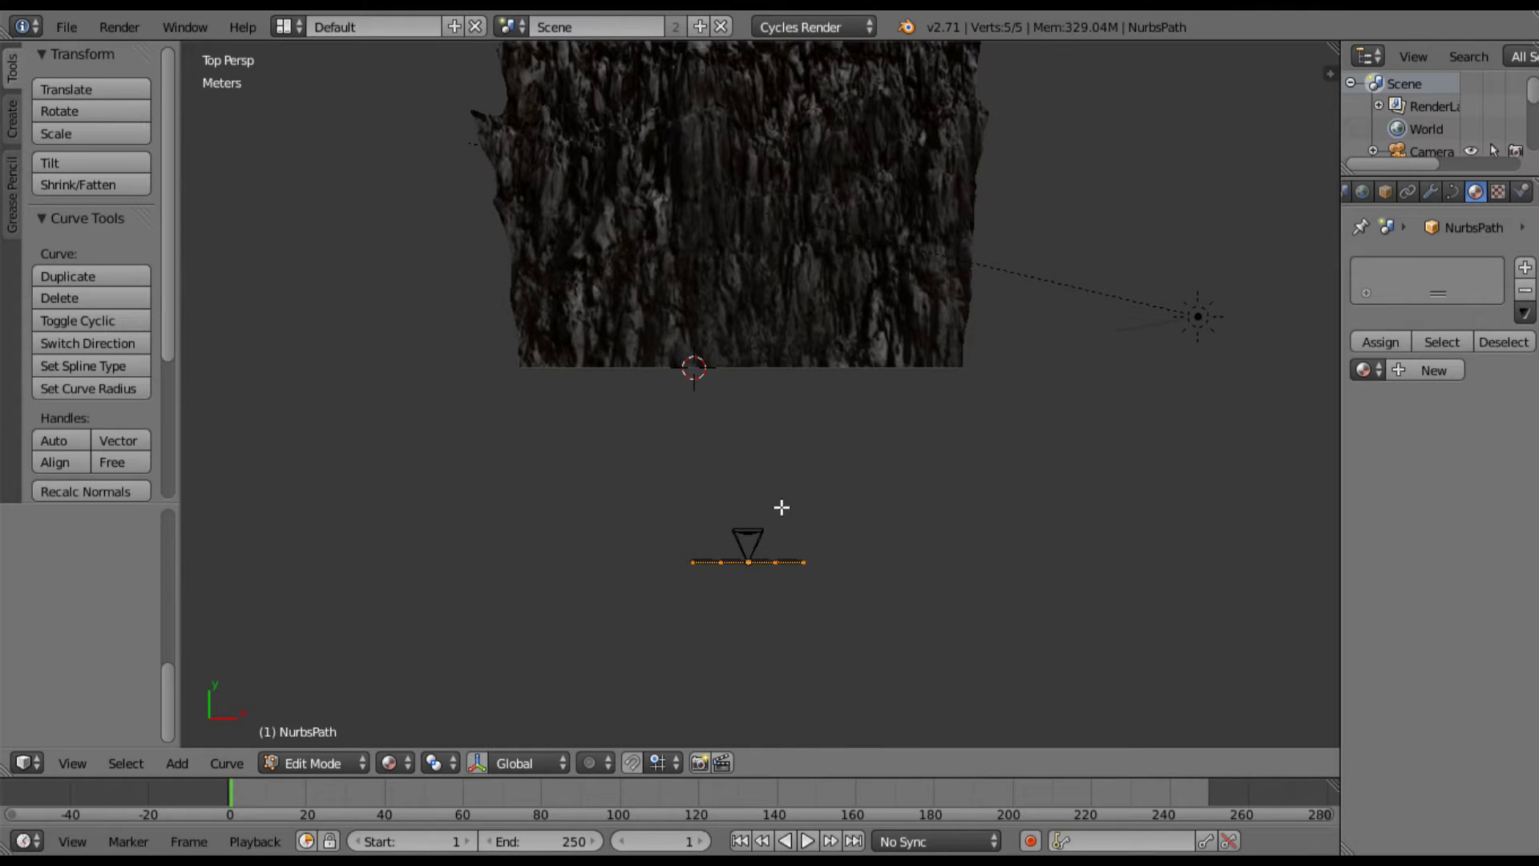
{"action": "key", "text": "a"}
{"action": "key", "text": "b"}
{"action": "left_click_drag", "start_coordinate": [788, 532], "coordinate": [814, 594]}
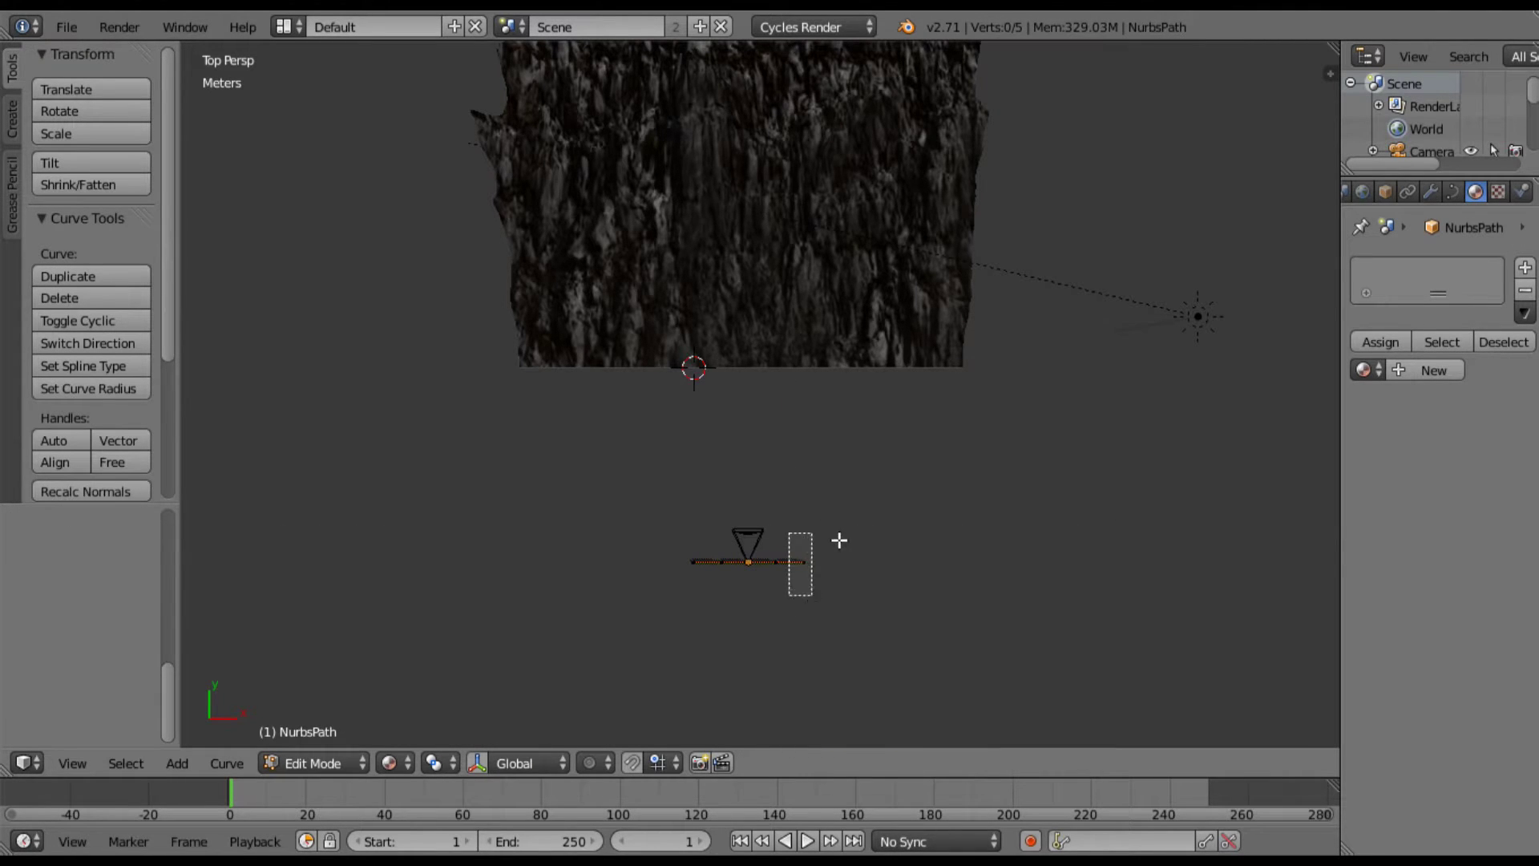
{"action": "key", "text": "g"}
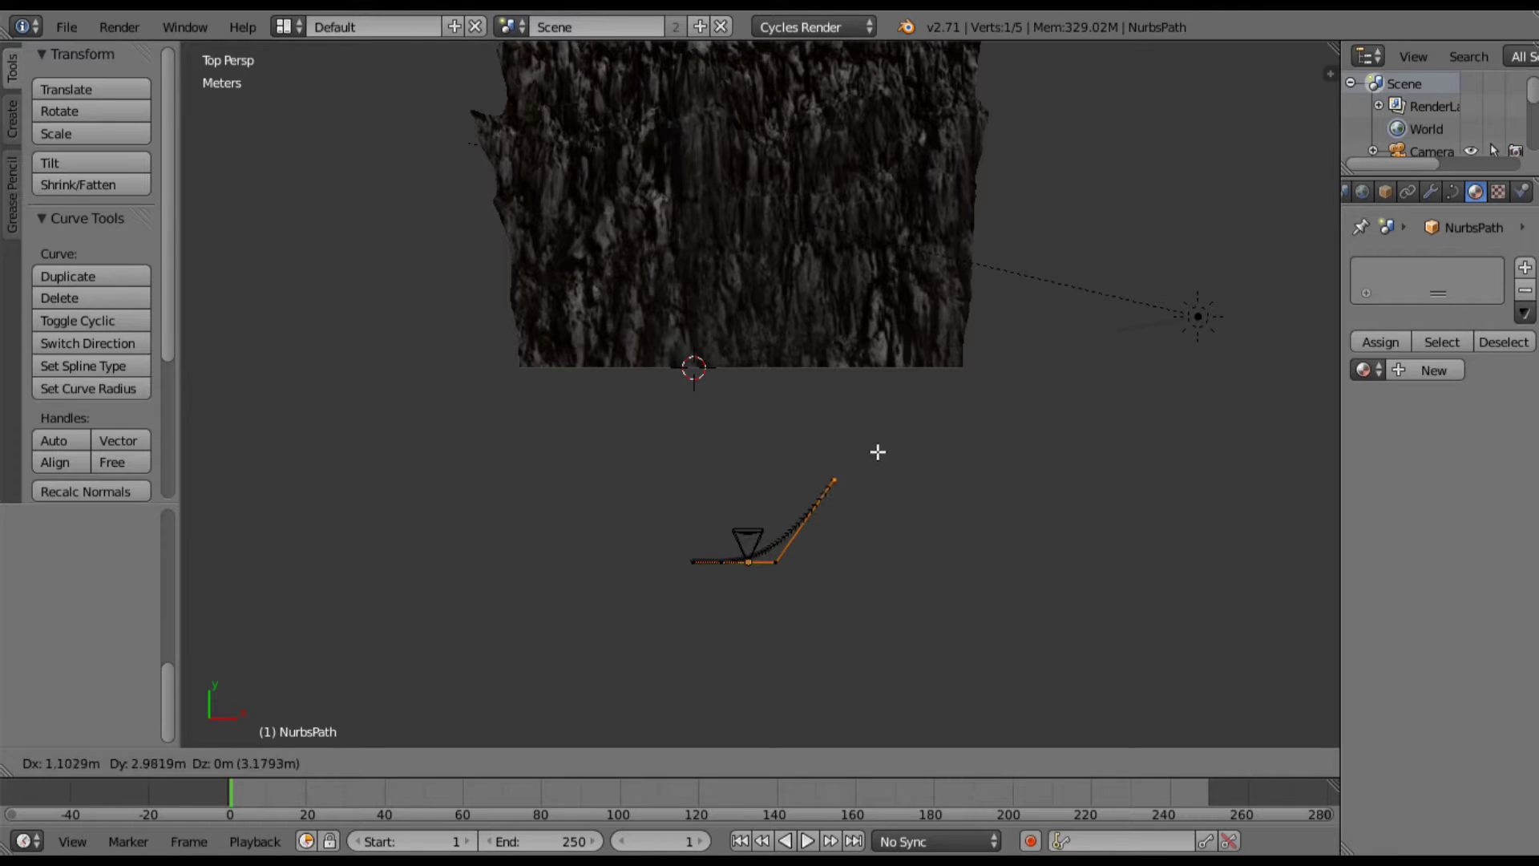
{"action": "left_click", "coordinate": [897, 447]}
Step: Raise the left end point up and left, return to Object Mode, and select the camera
{"action": "key", "text": "a"}
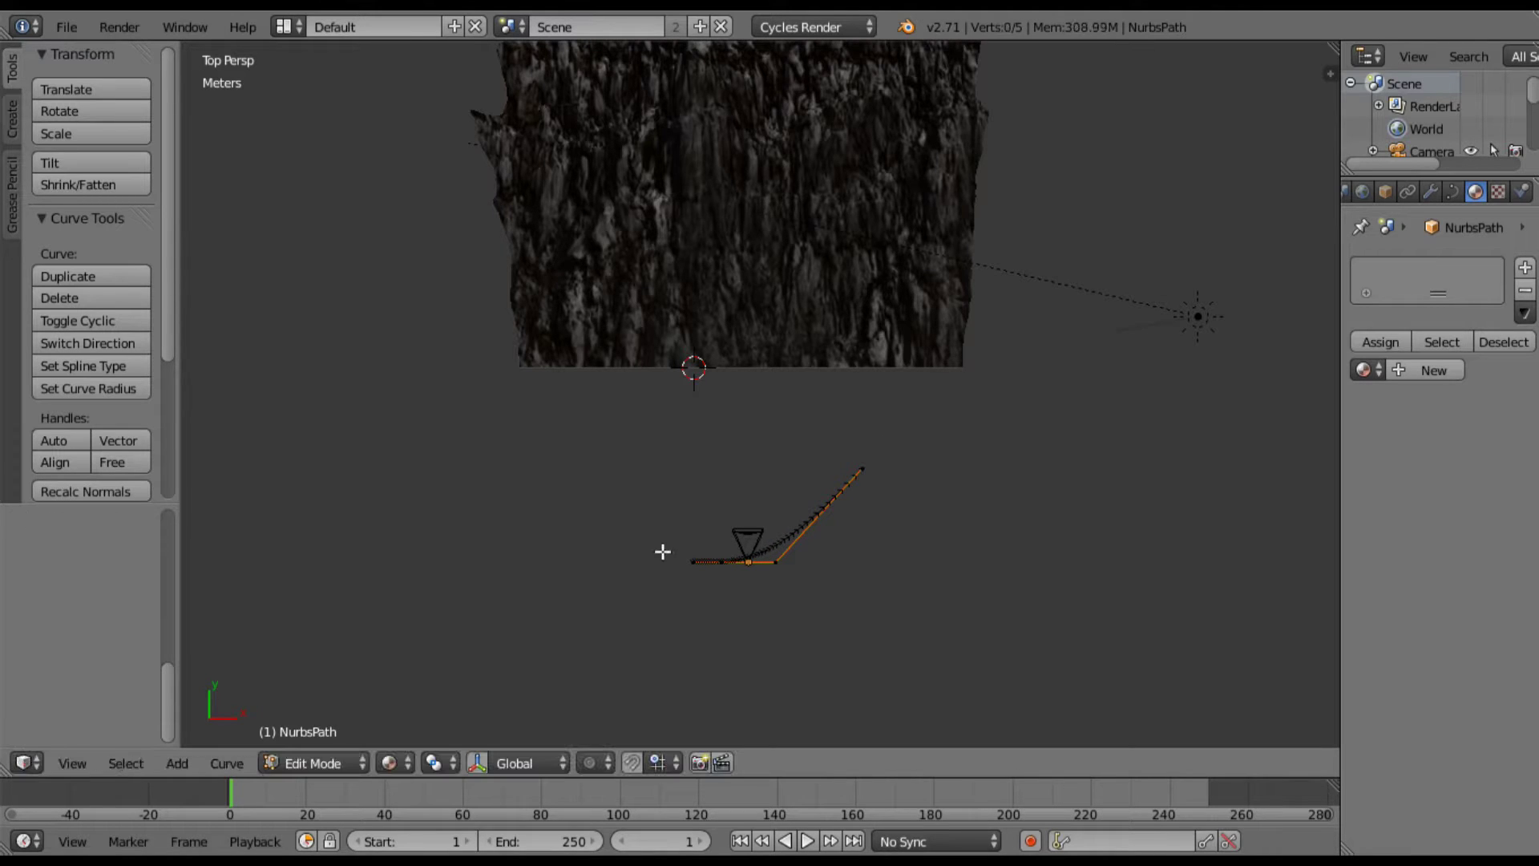
{"action": "key", "text": "b"}
{"action": "left_click_drag", "start_coordinate": [661, 549], "coordinate": [706, 610]}
{"action": "key", "text": "g"}
{"action": "left_click", "coordinate": [649, 583]}
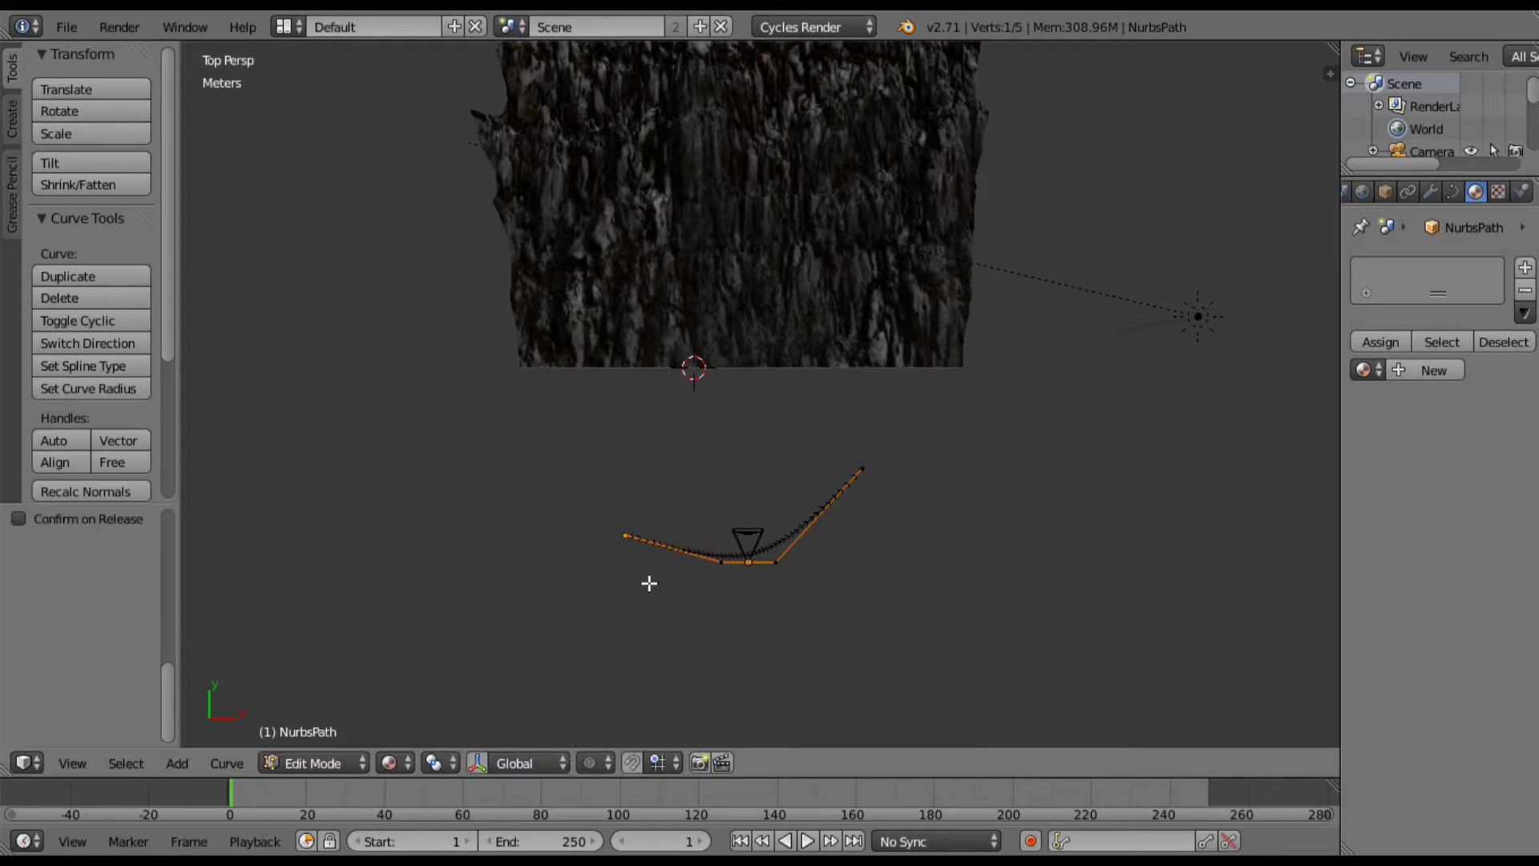
{"action": "key", "text": "a"}
{"action": "key", "text": "Tab"}
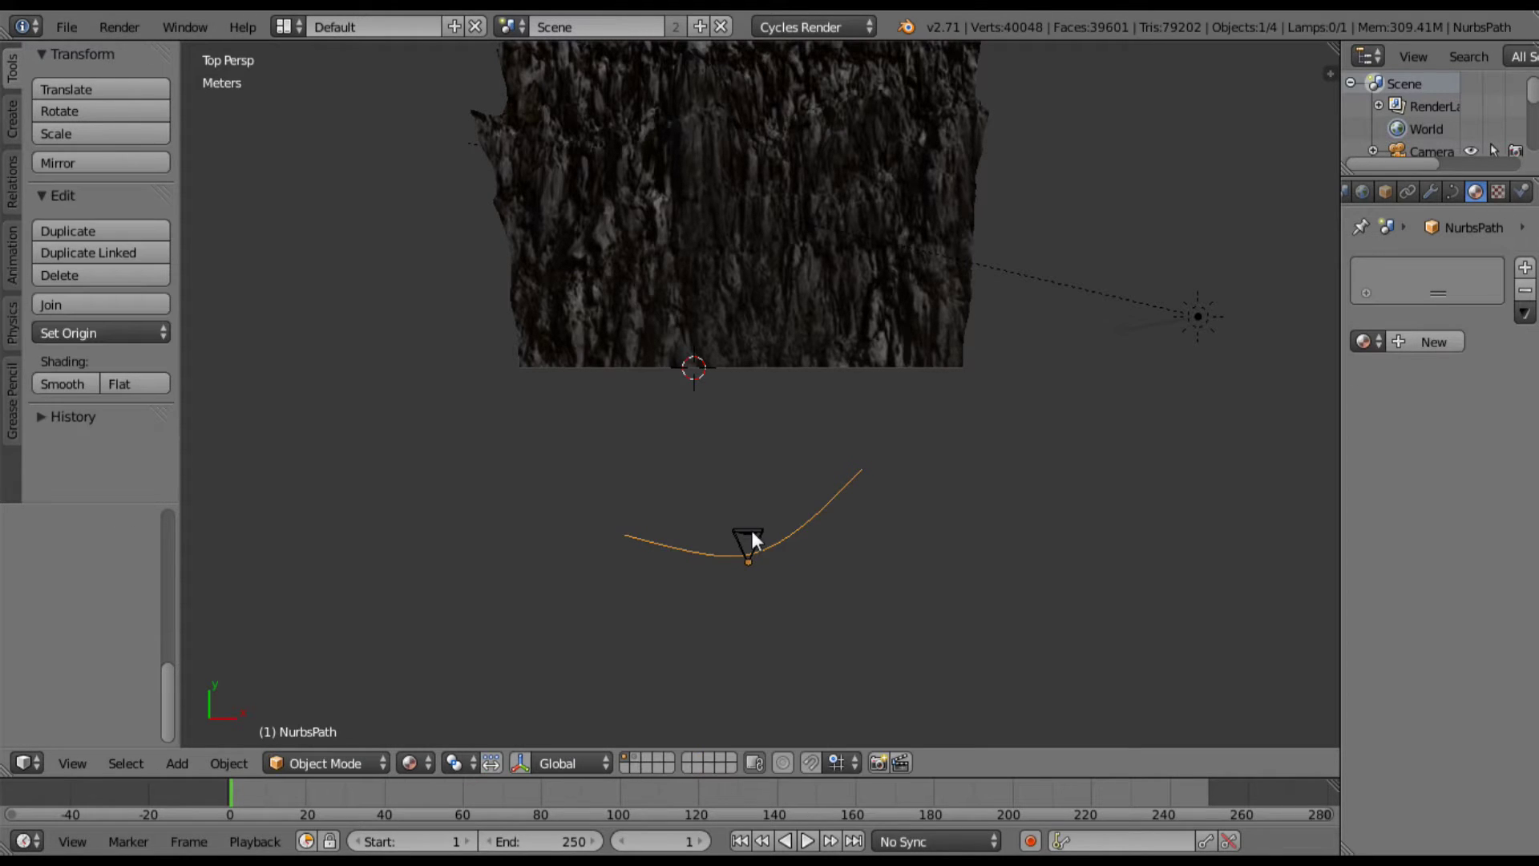
{"action": "right_click", "coordinate": [751, 531]}
Step: Move the camera along the Y axis onto the curve
{"action": "key", "text": "g"}
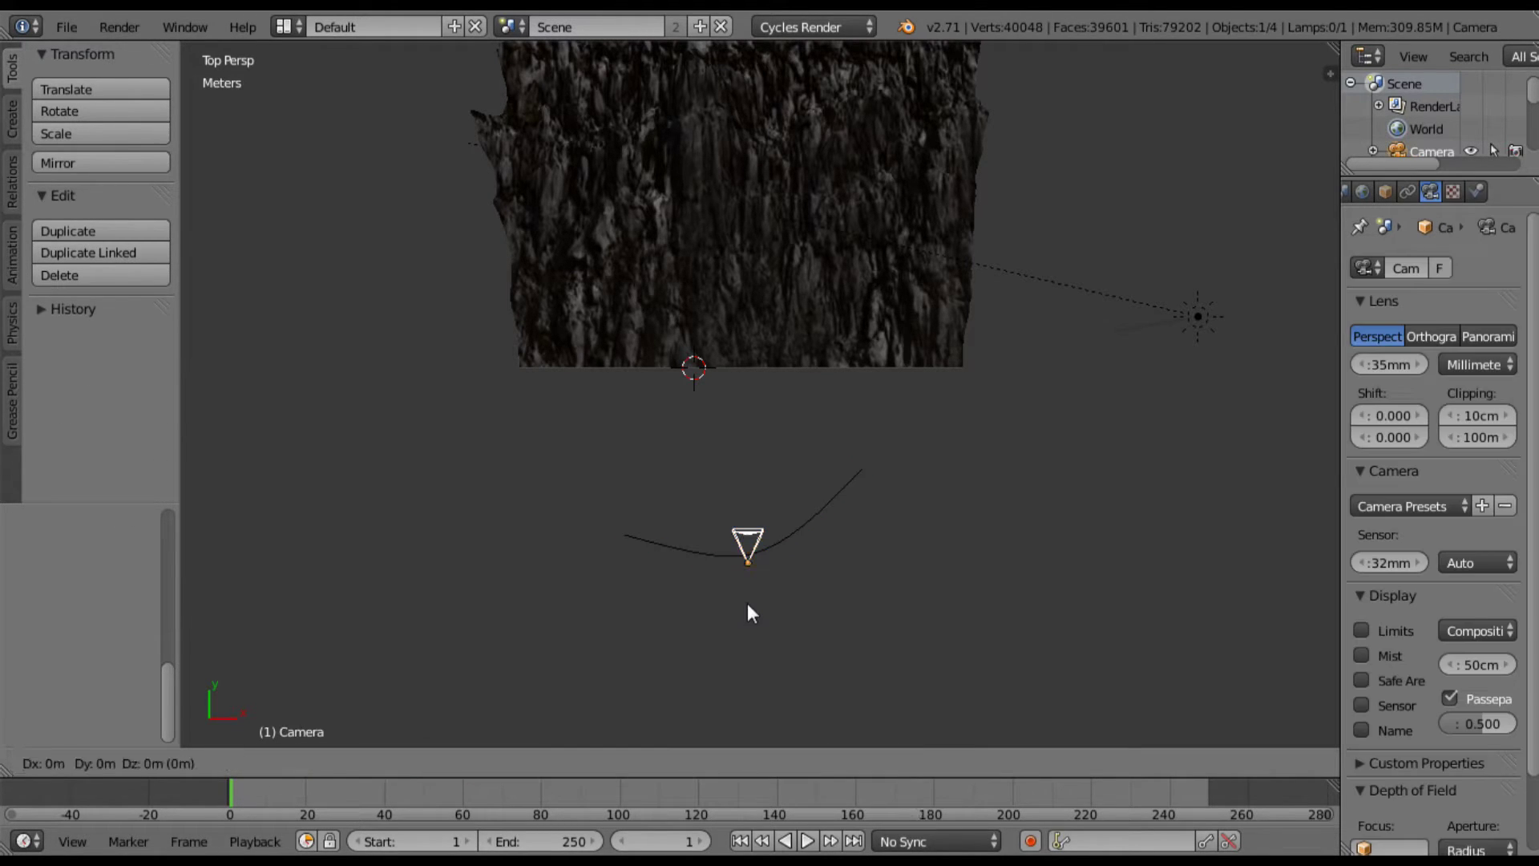
{"action": "key", "text": "y"}
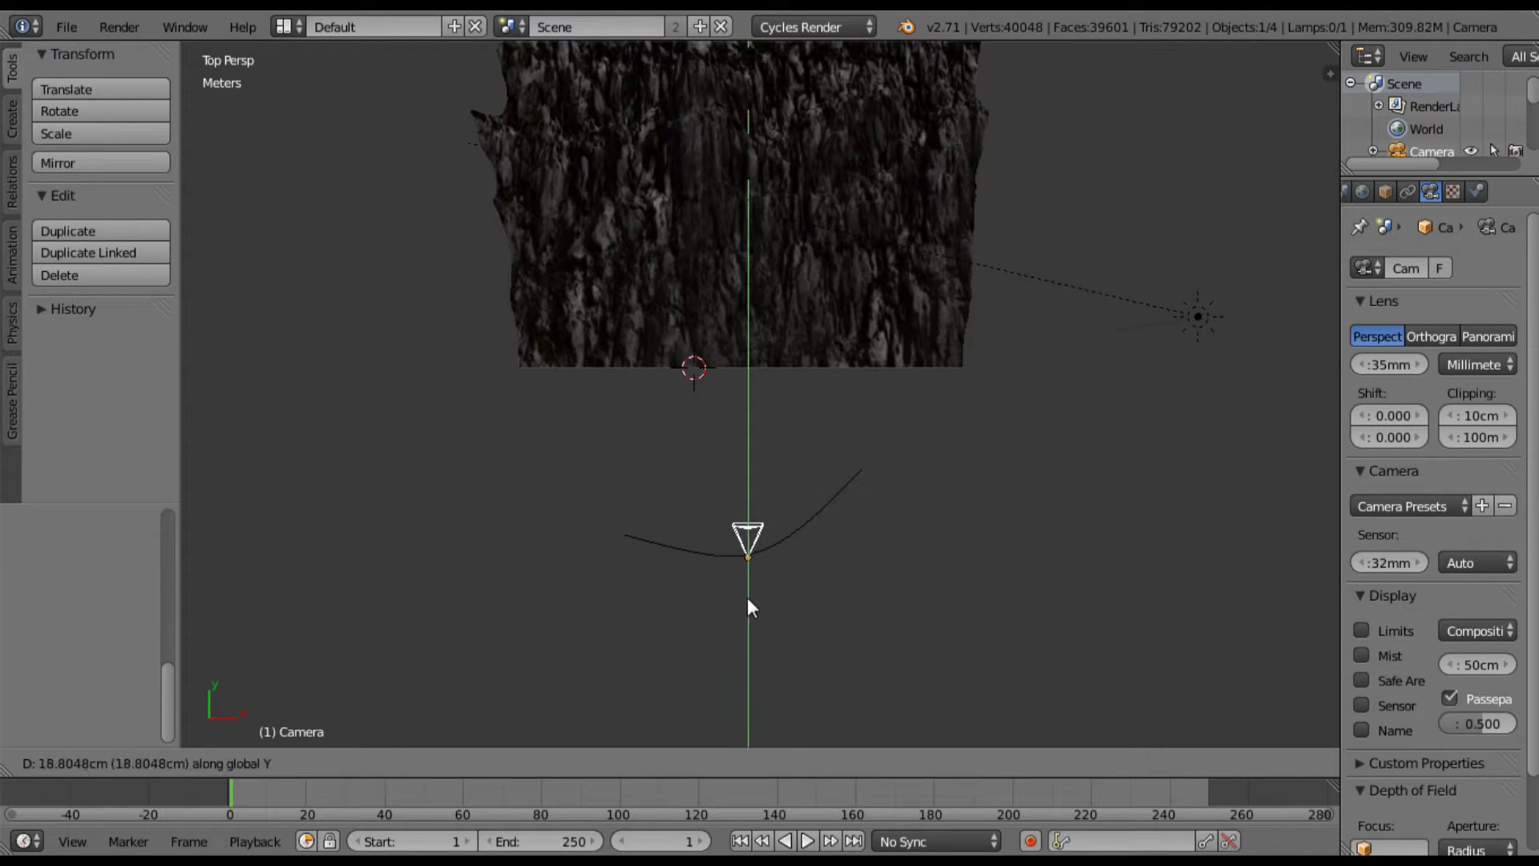
{"action": "left_click", "coordinate": [734, 594]}
Step: Parent the camera to the NURBS path using Follow Path
{"action": "key", "text": "a"}
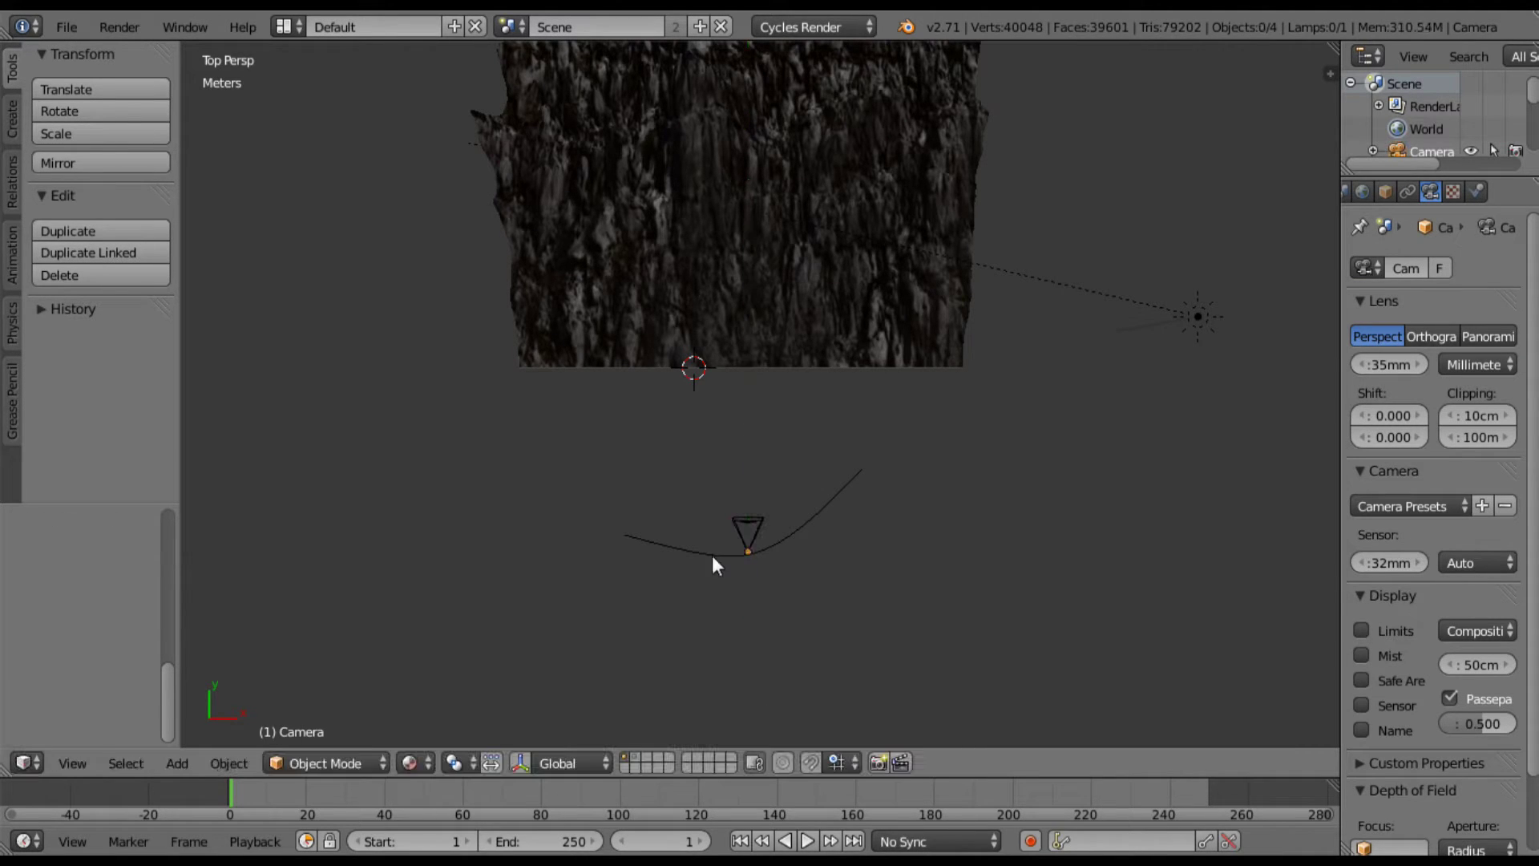
{"action": "right_click", "coordinate": [711, 555]}
{"action": "right_click", "coordinate": [712, 555], "text": "shift"}
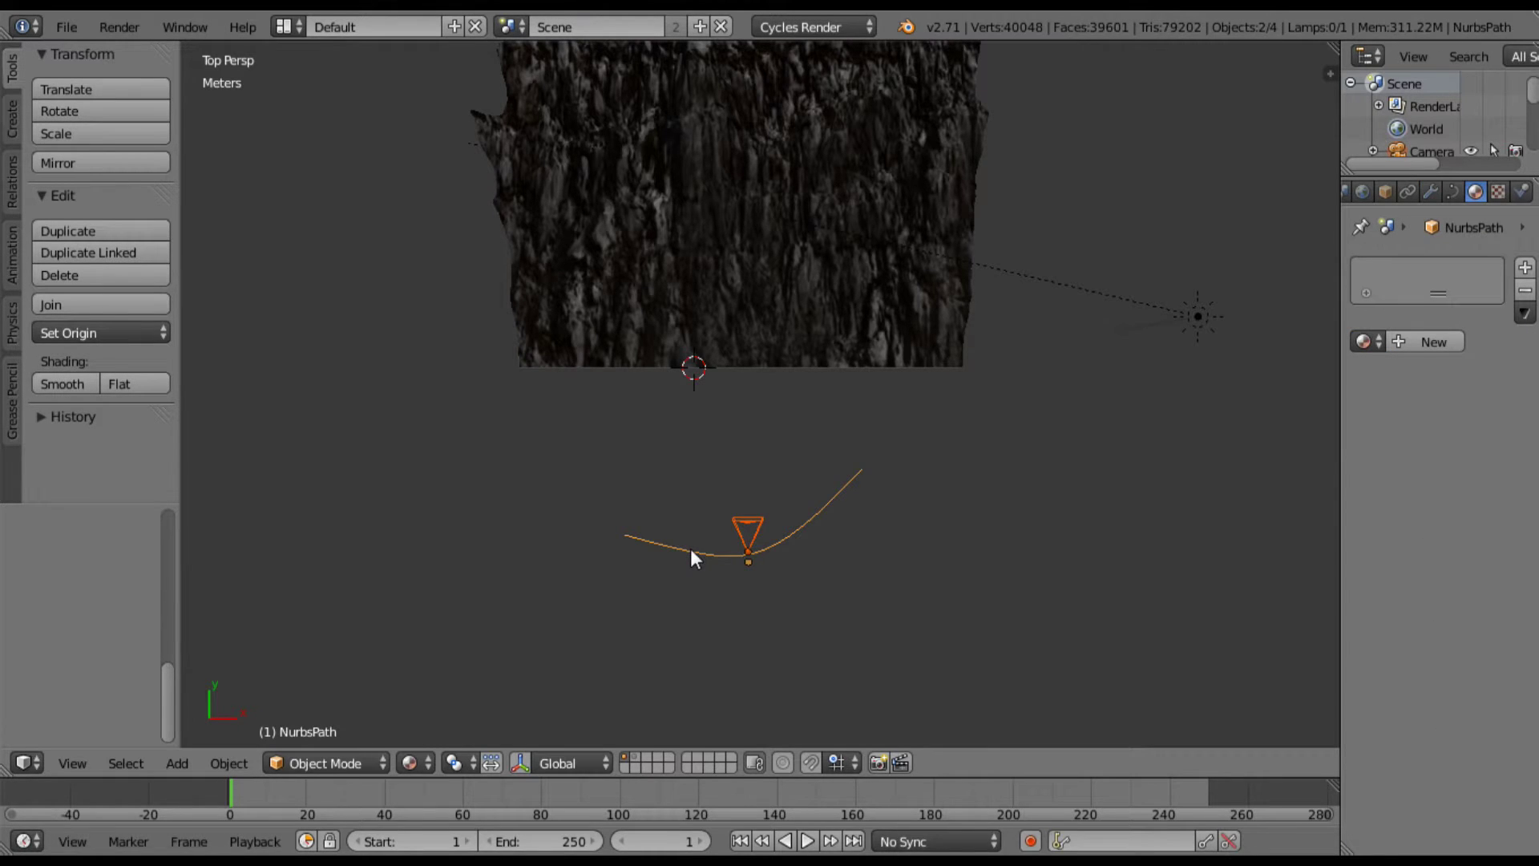
{"action": "key", "text": "ctrl+p"}
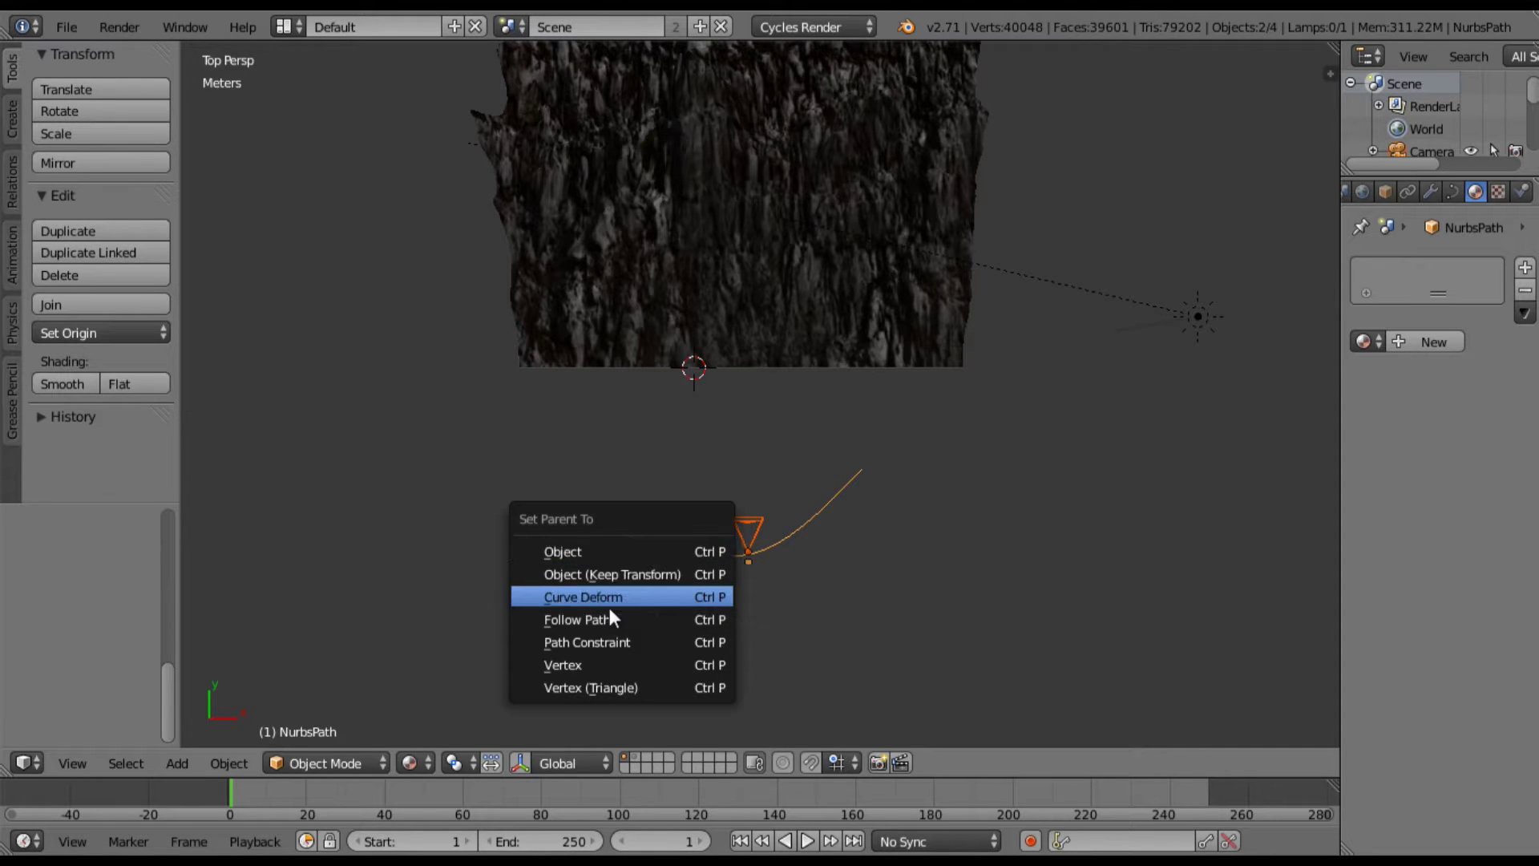
{"action": "left_click", "coordinate": [688, 625]}
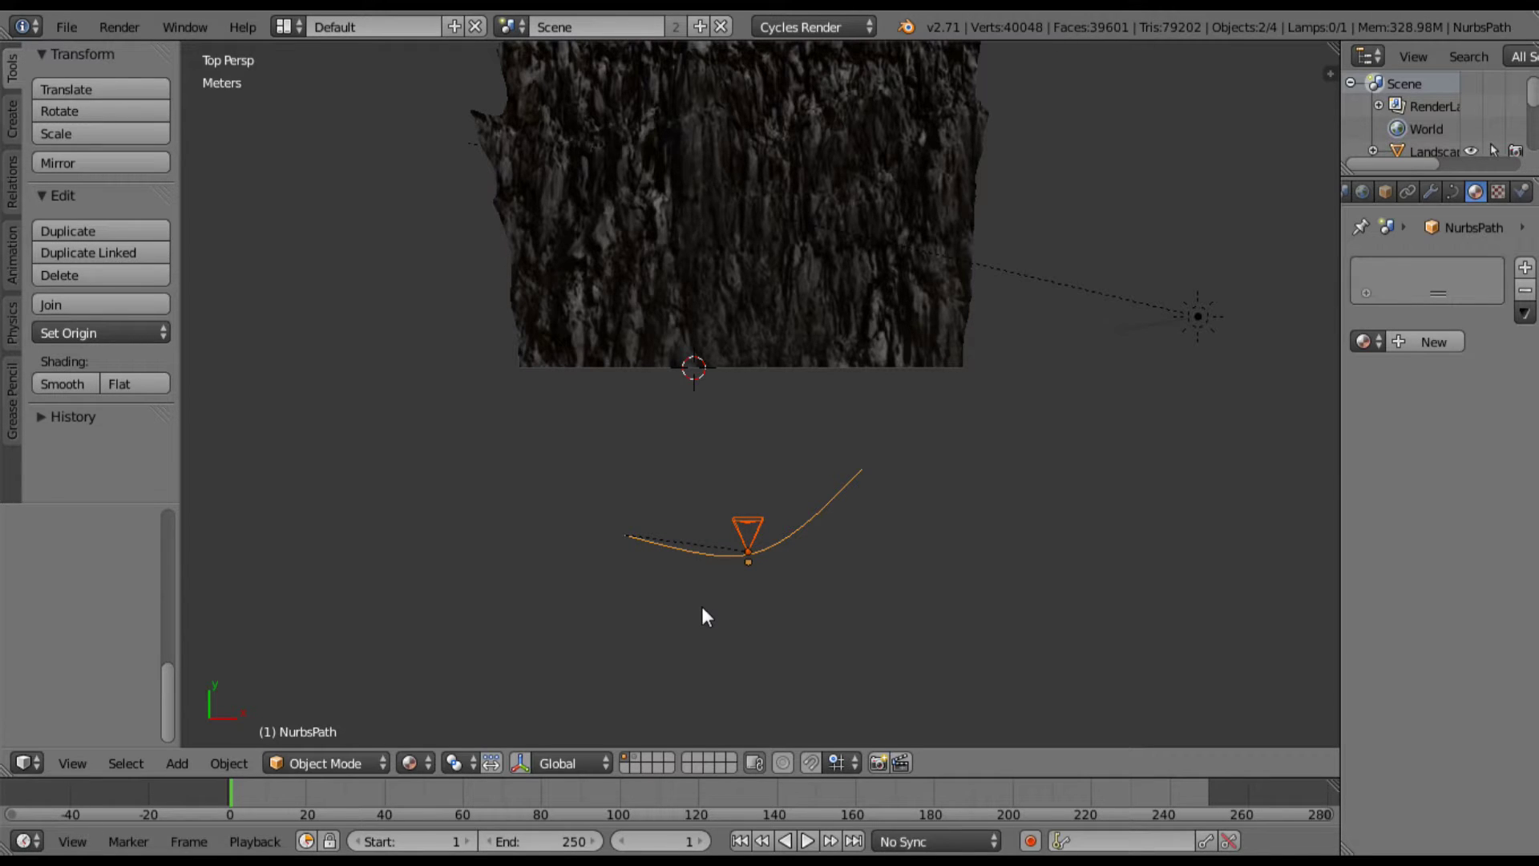
{"action": "scroll", "coordinate": [701, 606], "scroll_direction": "up", "scroll_amount": 4}
{"action": "scroll", "coordinate": [724, 488], "scroll_direction": "down", "scroll_amount": 3, "text": "shift"}
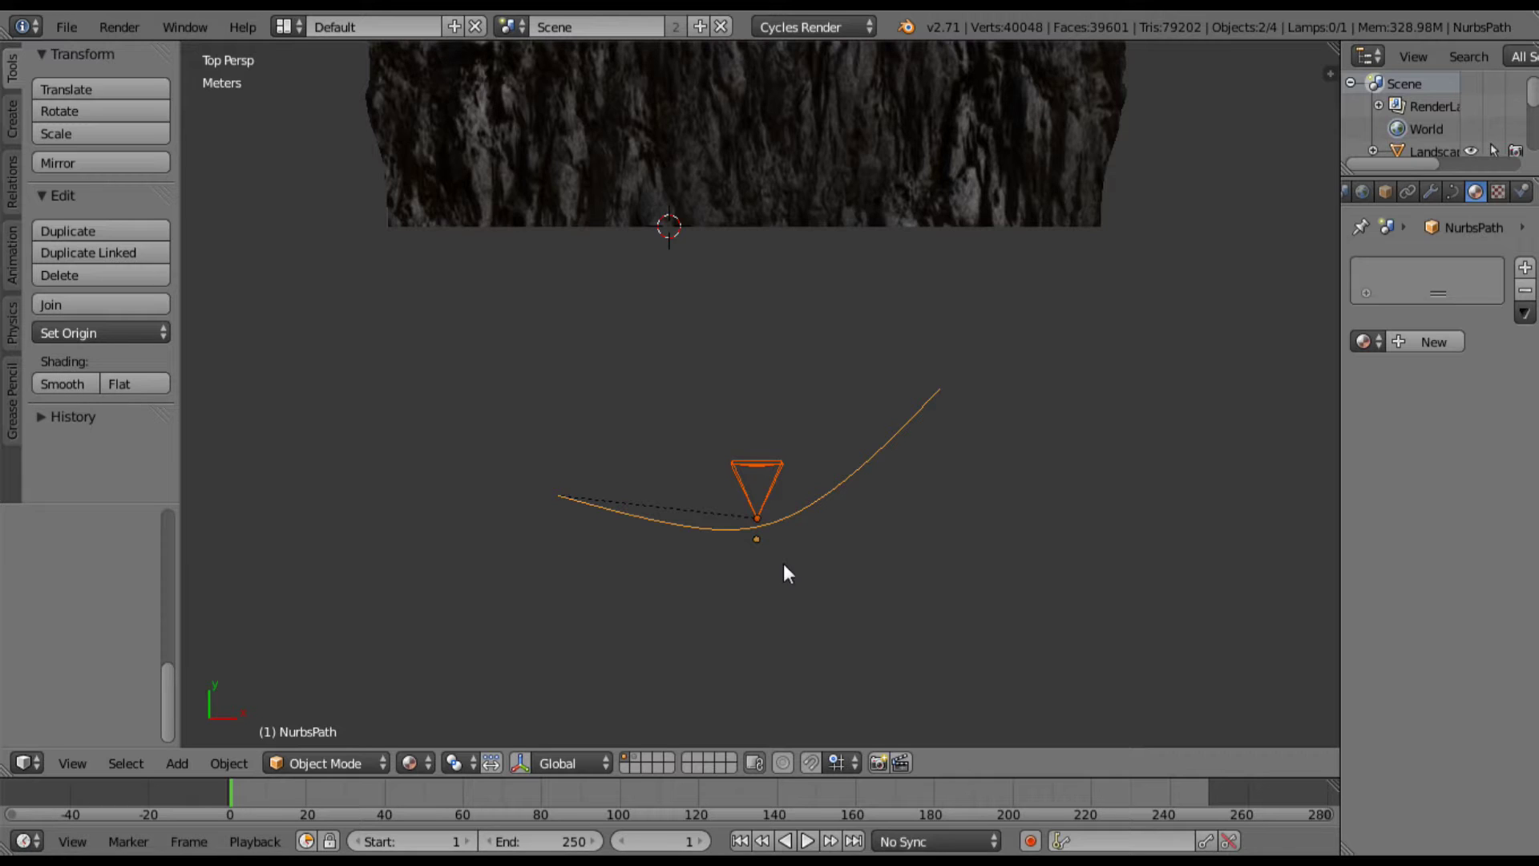
Step: Move the camera to the left end of the path curve
{"action": "key", "text": "a"}
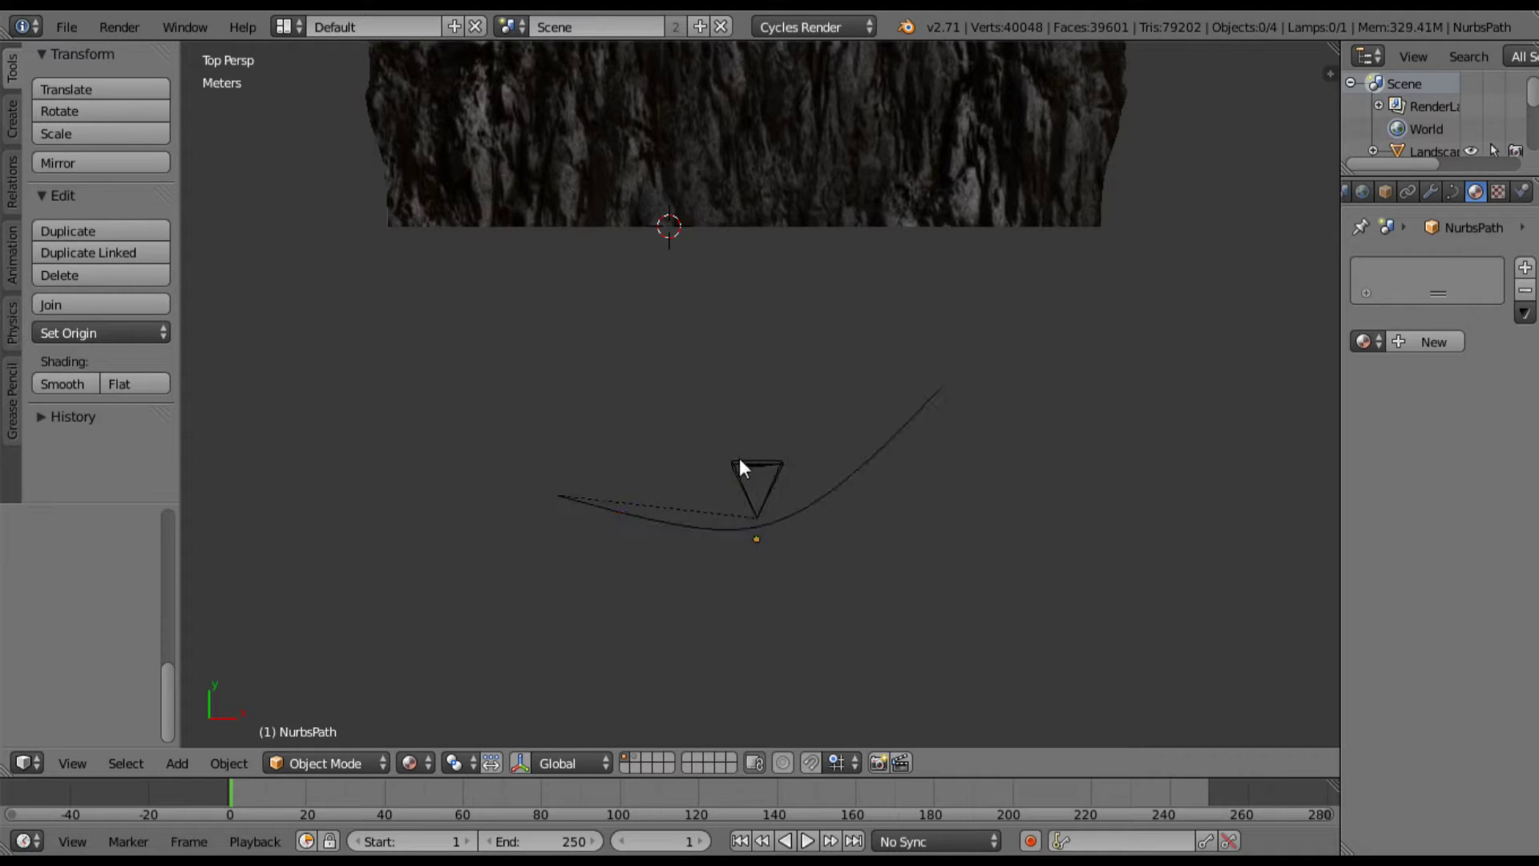
{"action": "right_click", "coordinate": [739, 458]}
{"action": "key", "text": "g"}
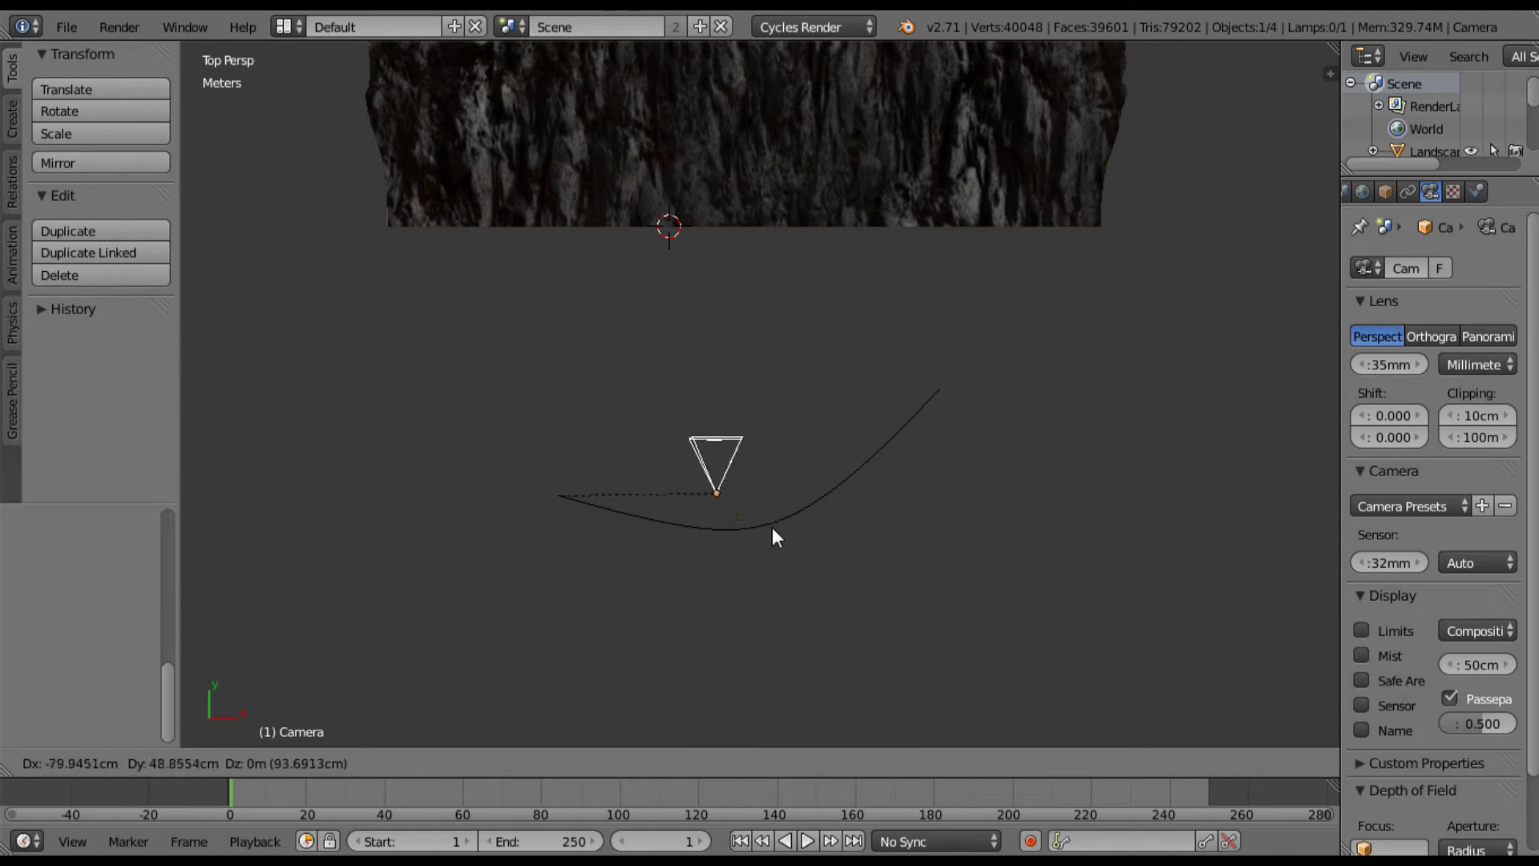
{"action": "left_click", "coordinate": [641, 536]}
Step: Check the camera view against the top view, then select the path curve
{"action": "key", "text": "KP_0"}
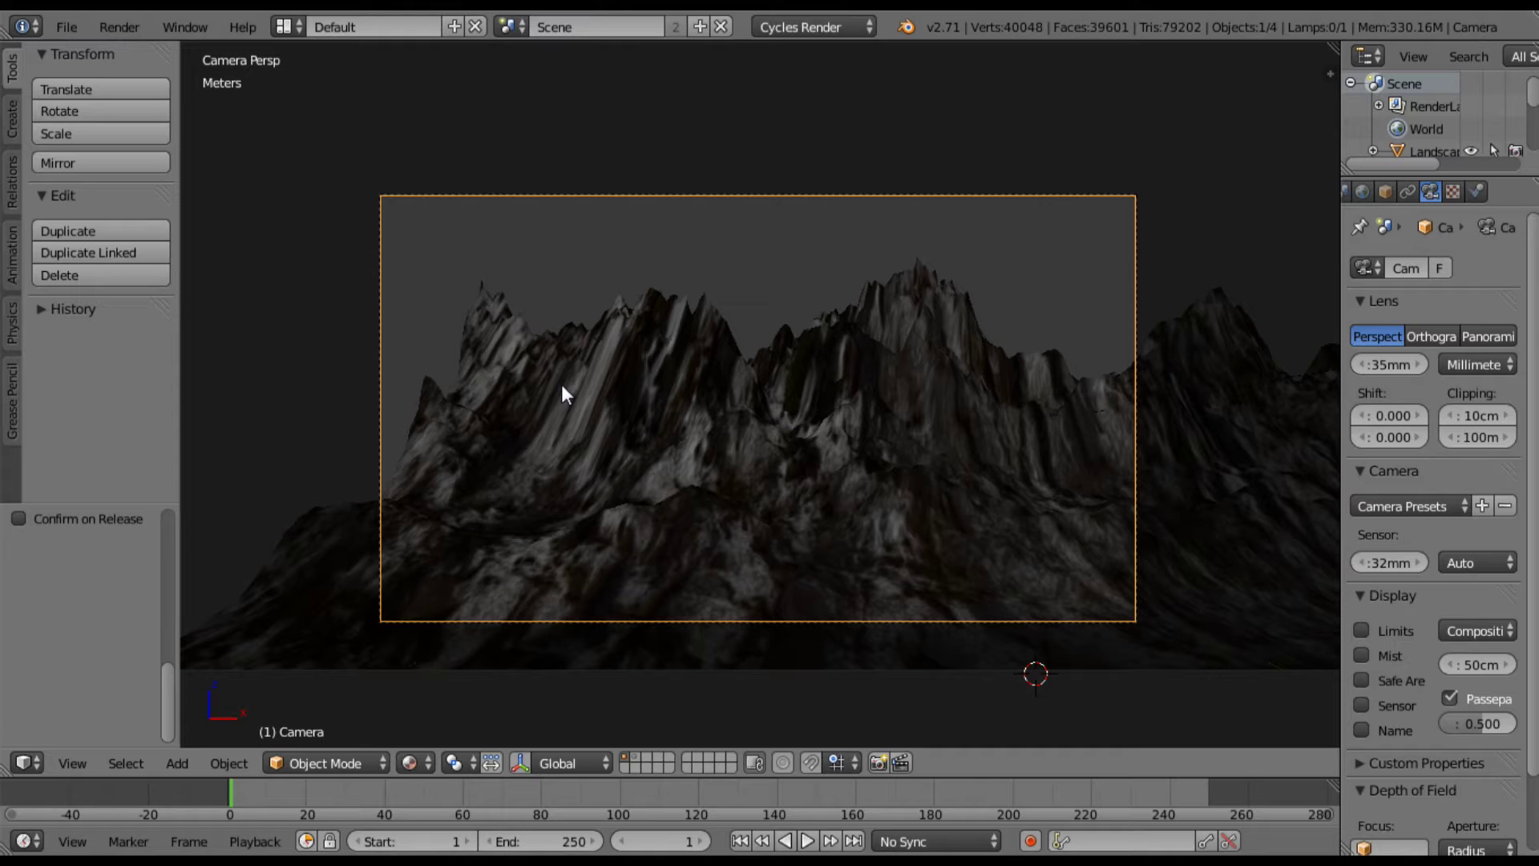
{"action": "key", "text": "KP_7"}
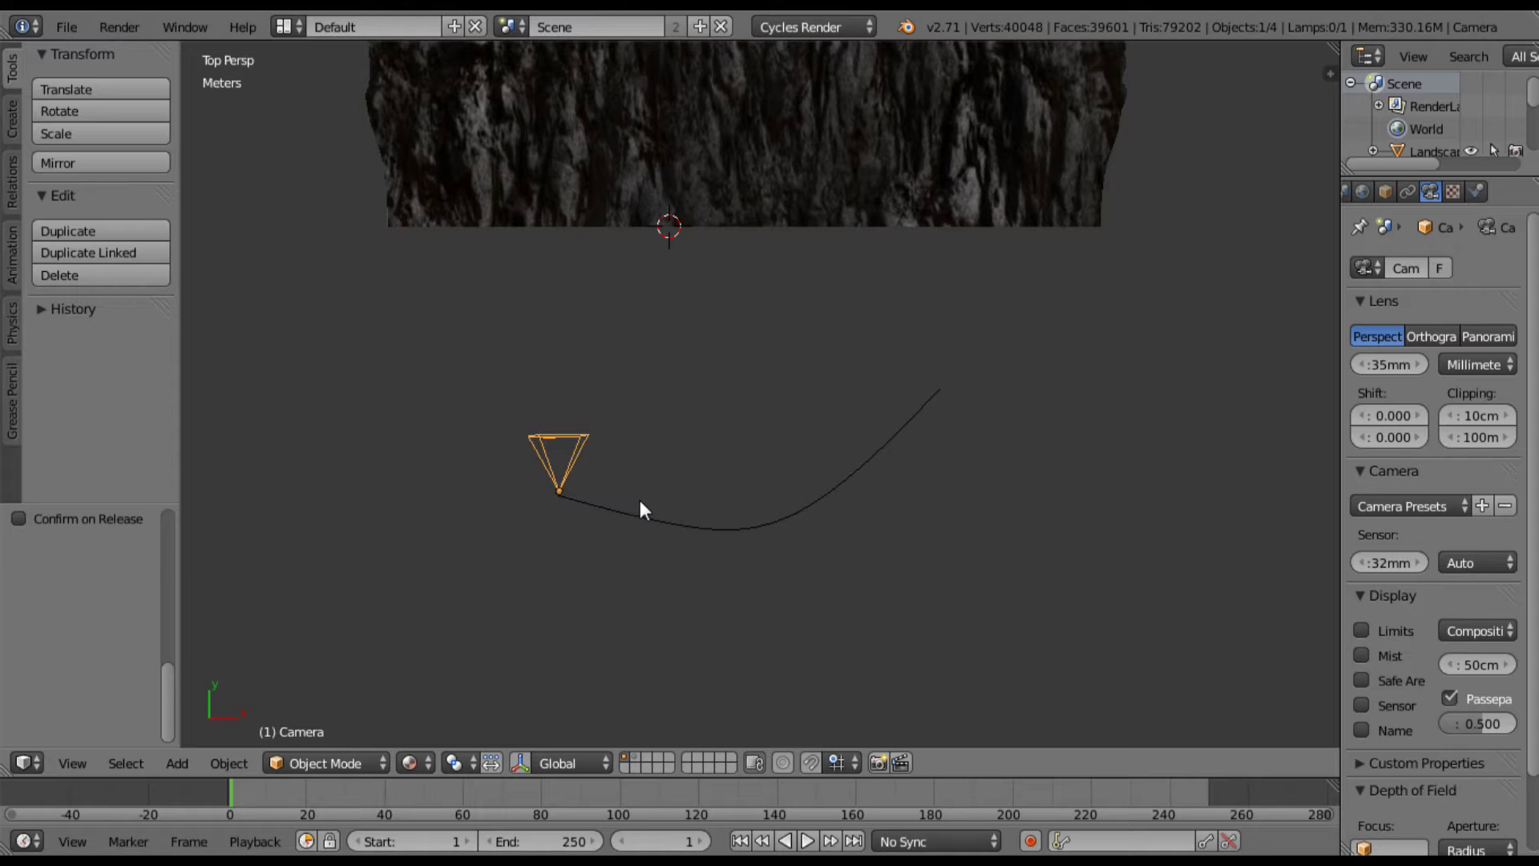
{"action": "key", "text": "KP_0"}
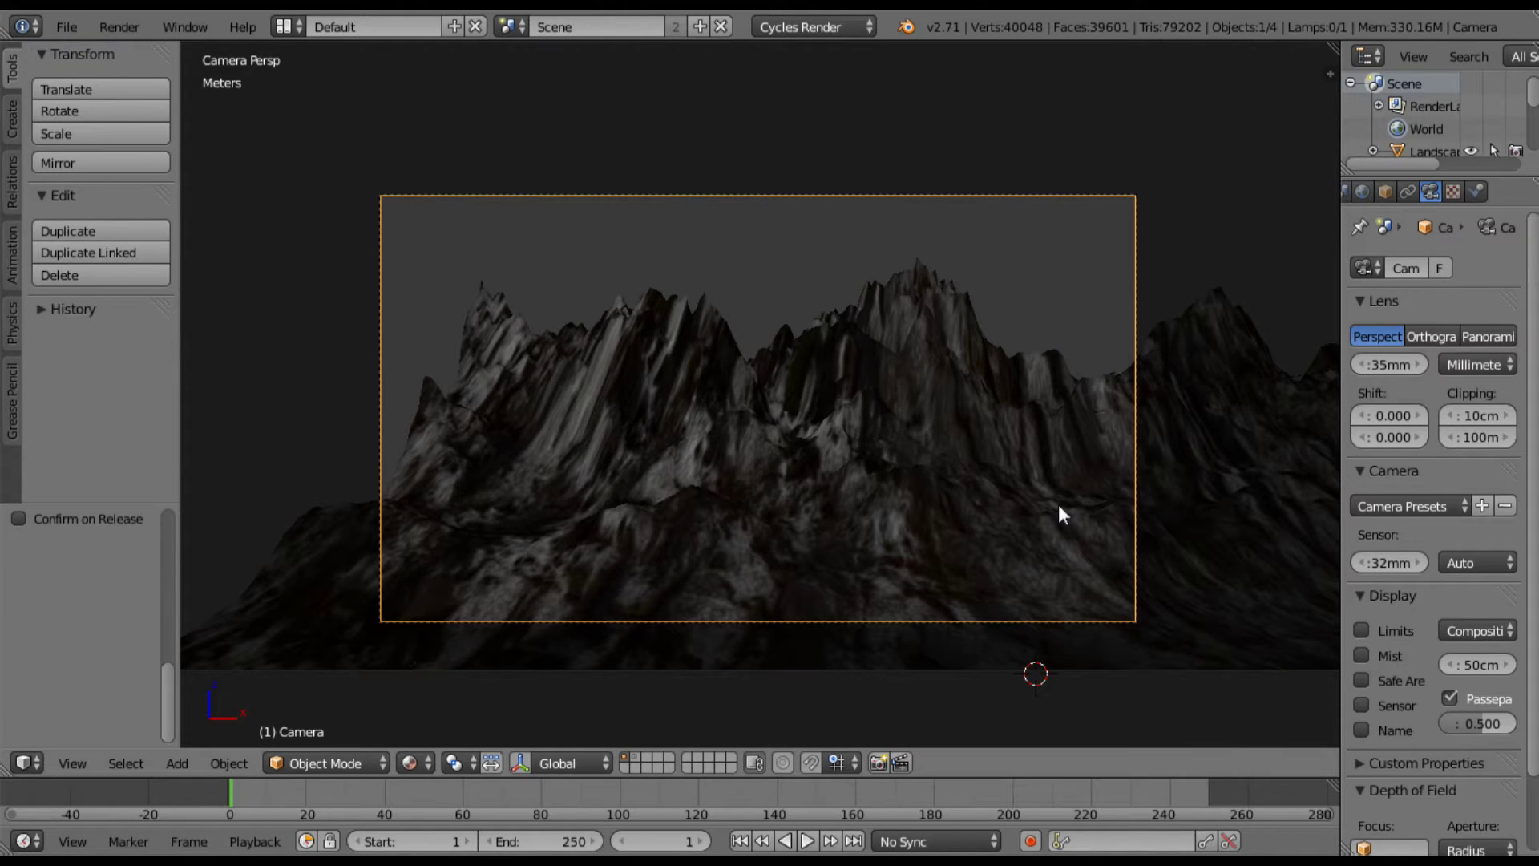
{"action": "key", "text": "KP_7"}
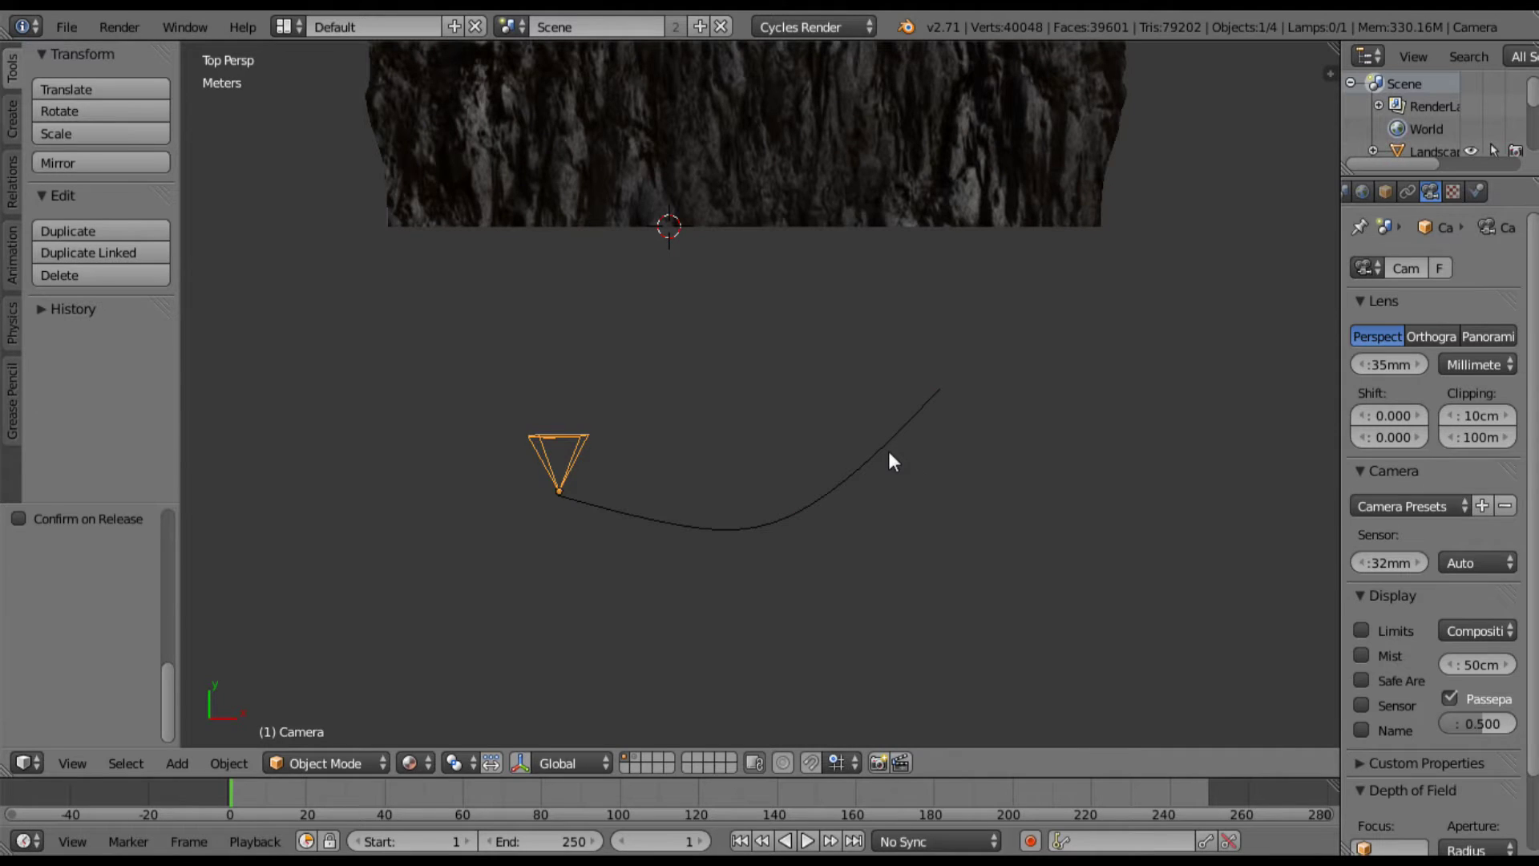
{"action": "right_click", "coordinate": [889, 453]}
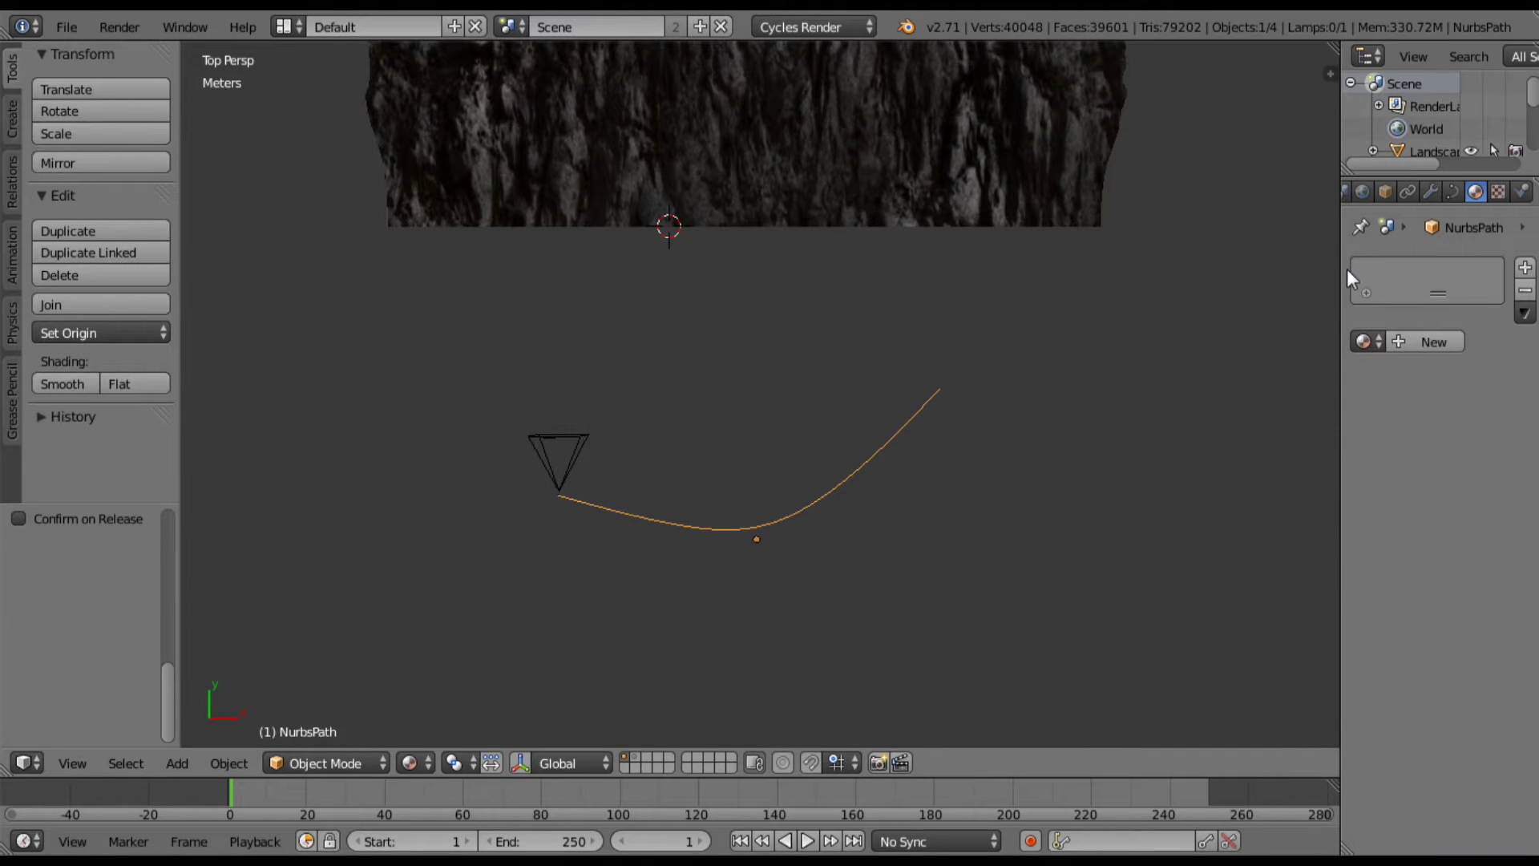
Step: Set the path's Path Animation Frames to 250
{"action": "left_click", "coordinate": [1453, 192]}
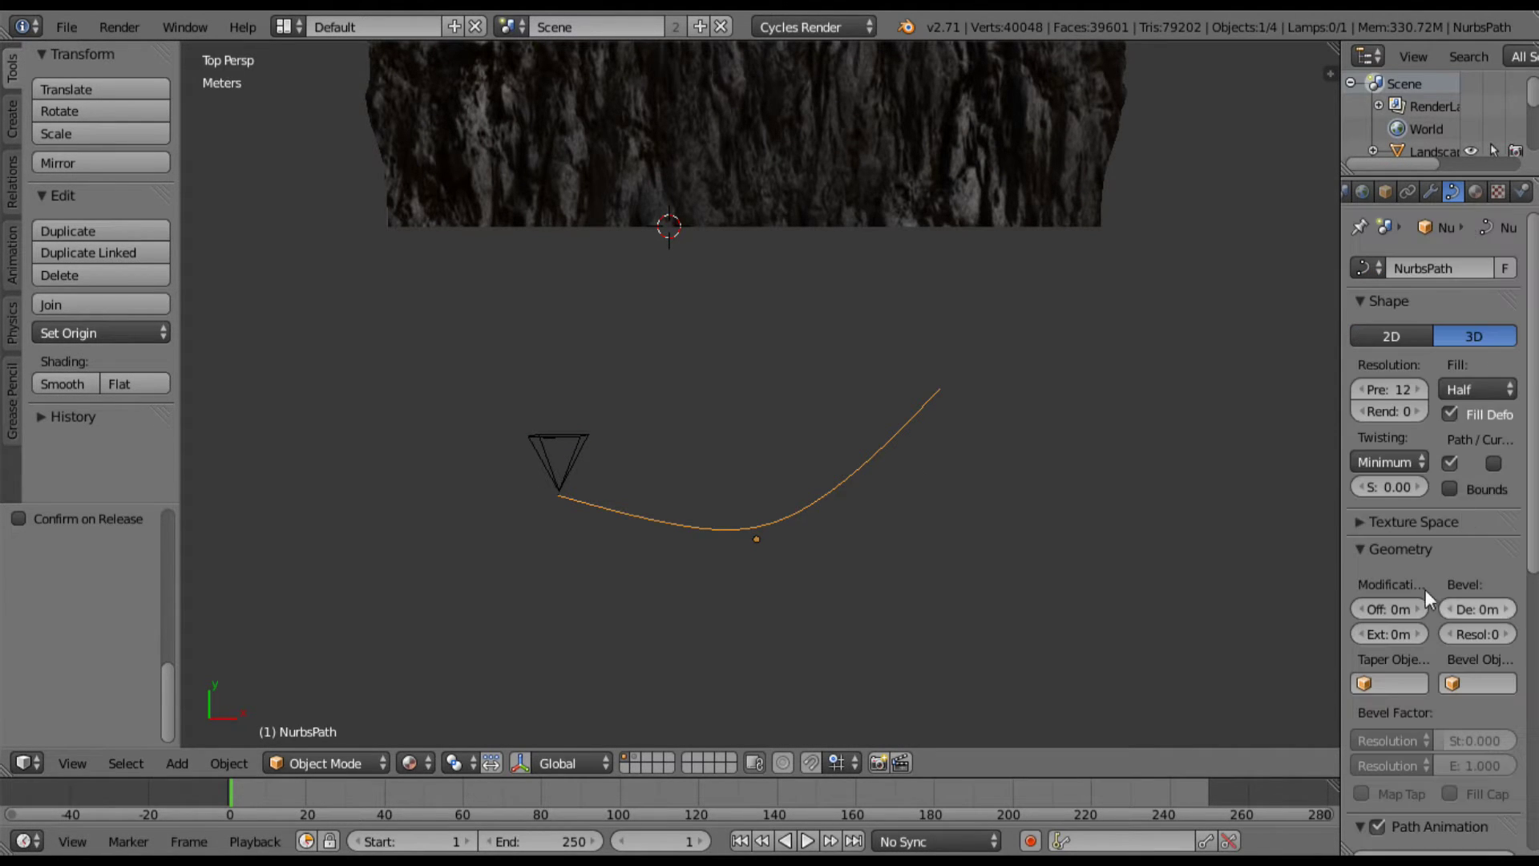
{"action": "scroll", "coordinate": [1425, 589], "scroll_direction": "down", "scroll_amount": 10}
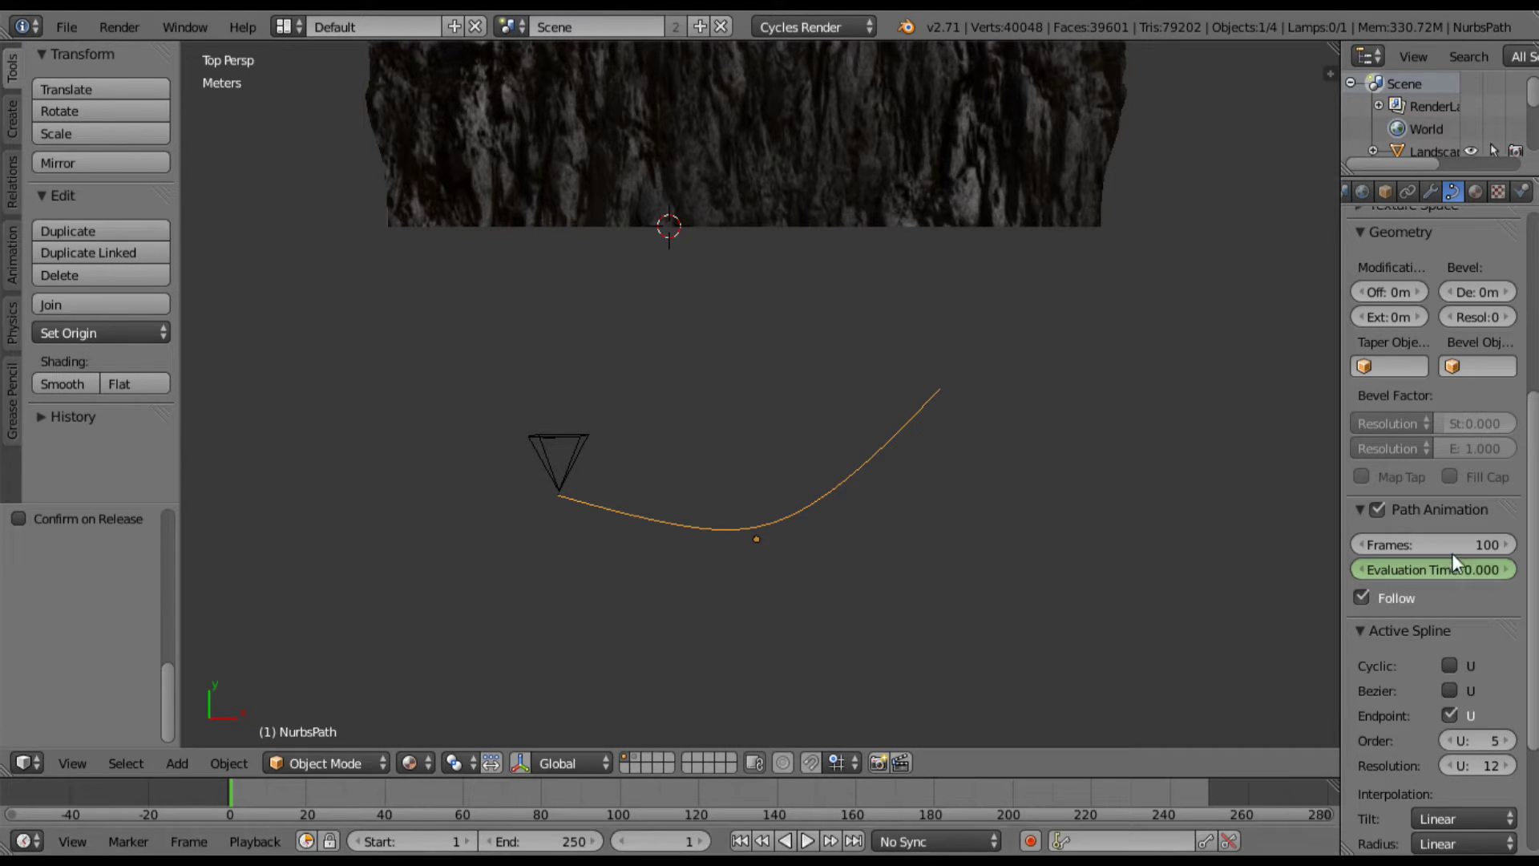
{"action": "left_click", "coordinate": [1473, 543]}
{"action": "type", "text": "250"}
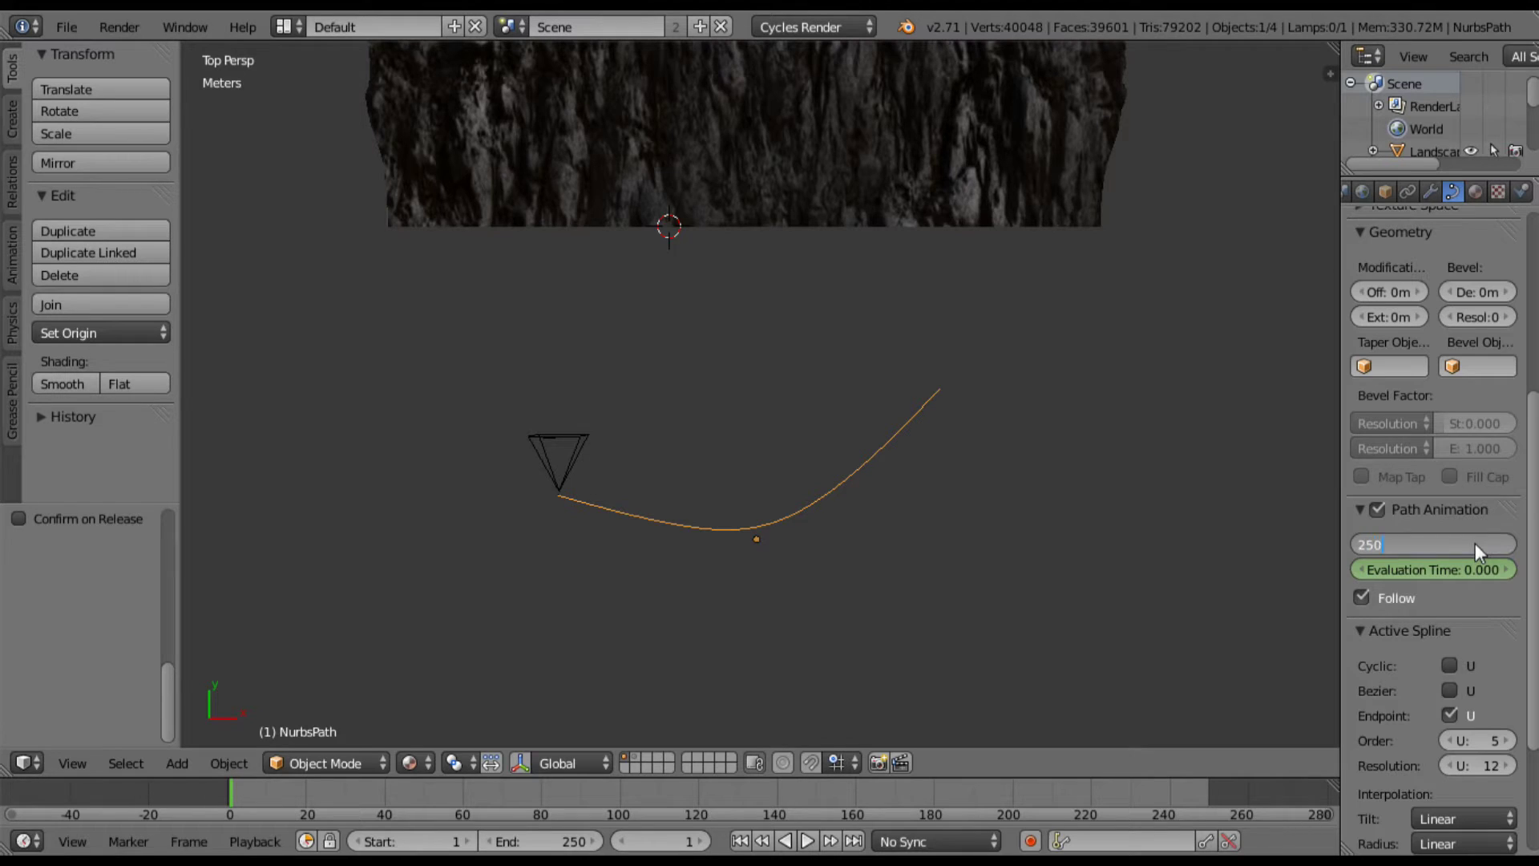
{"action": "key", "text": "Return"}
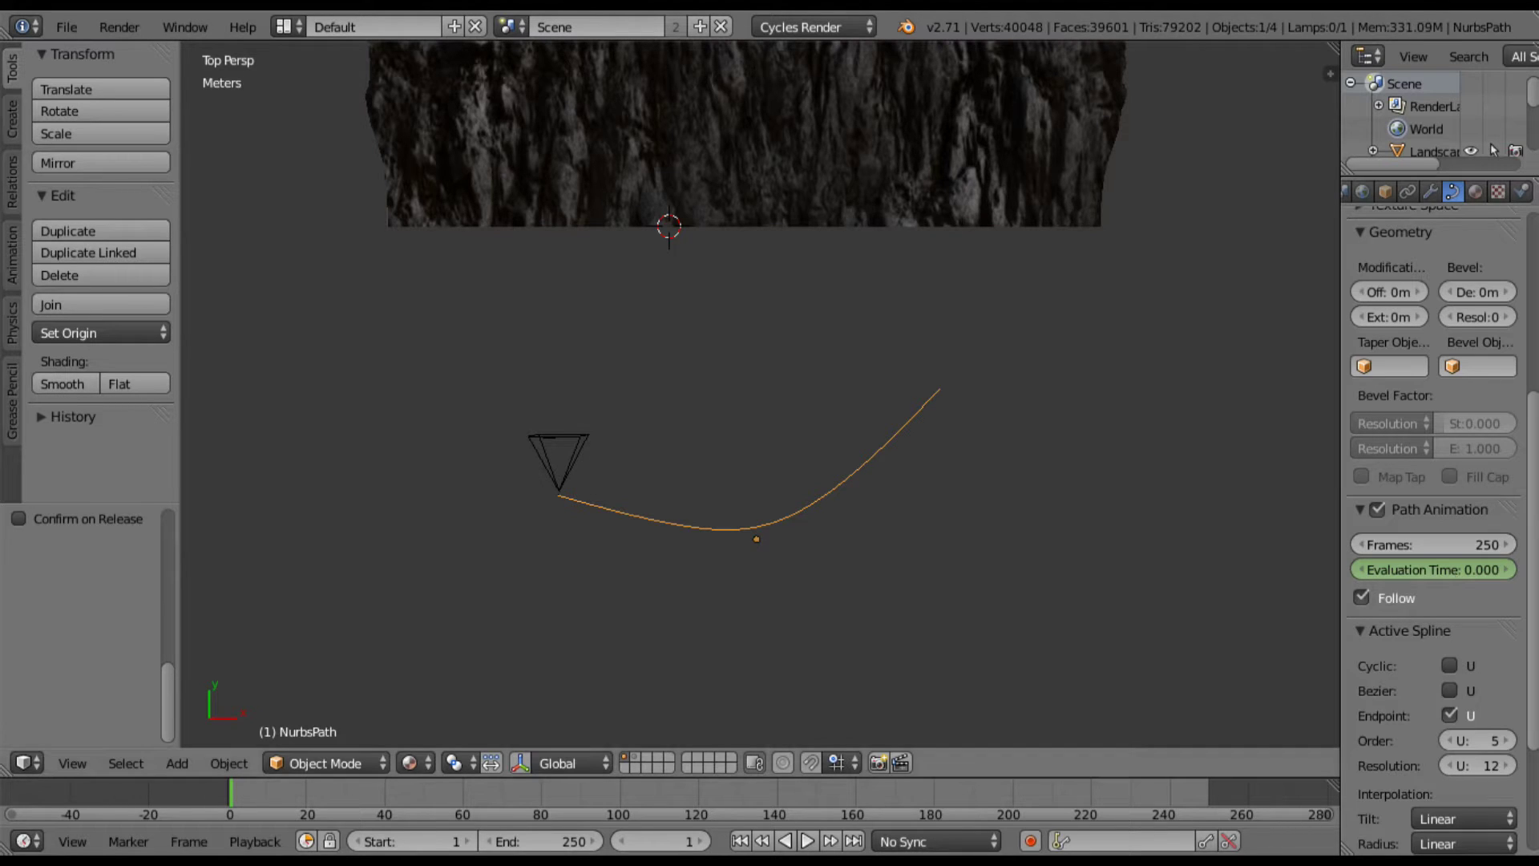
Step: Try 450 for both the path animation Frames and the scene End frame
{"action": "left_click", "coordinate": [1452, 545]}
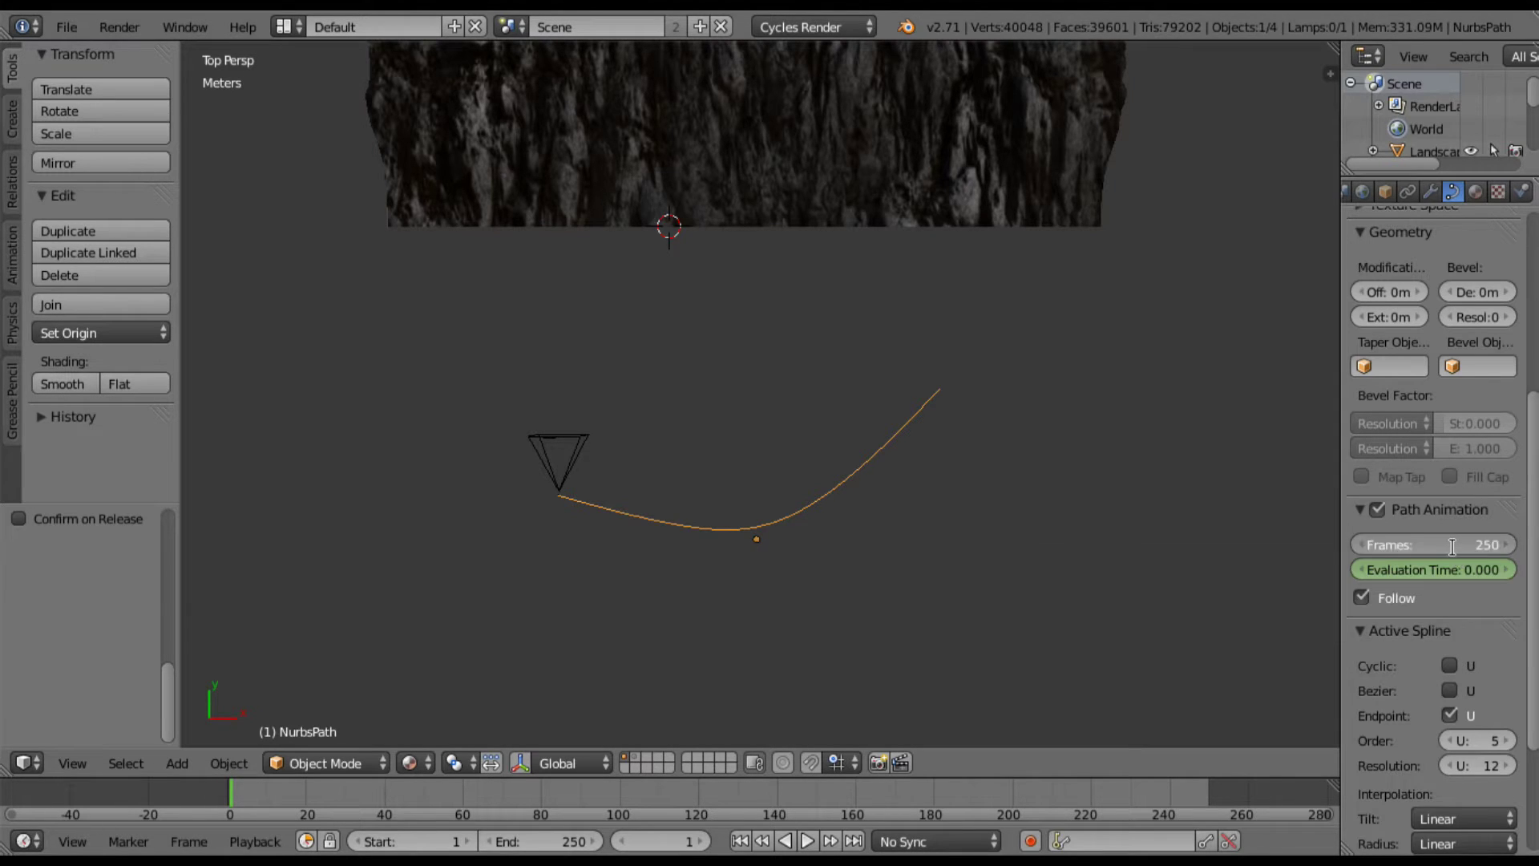
{"action": "type", "text": "450"}
{"action": "key", "text": "Return"}
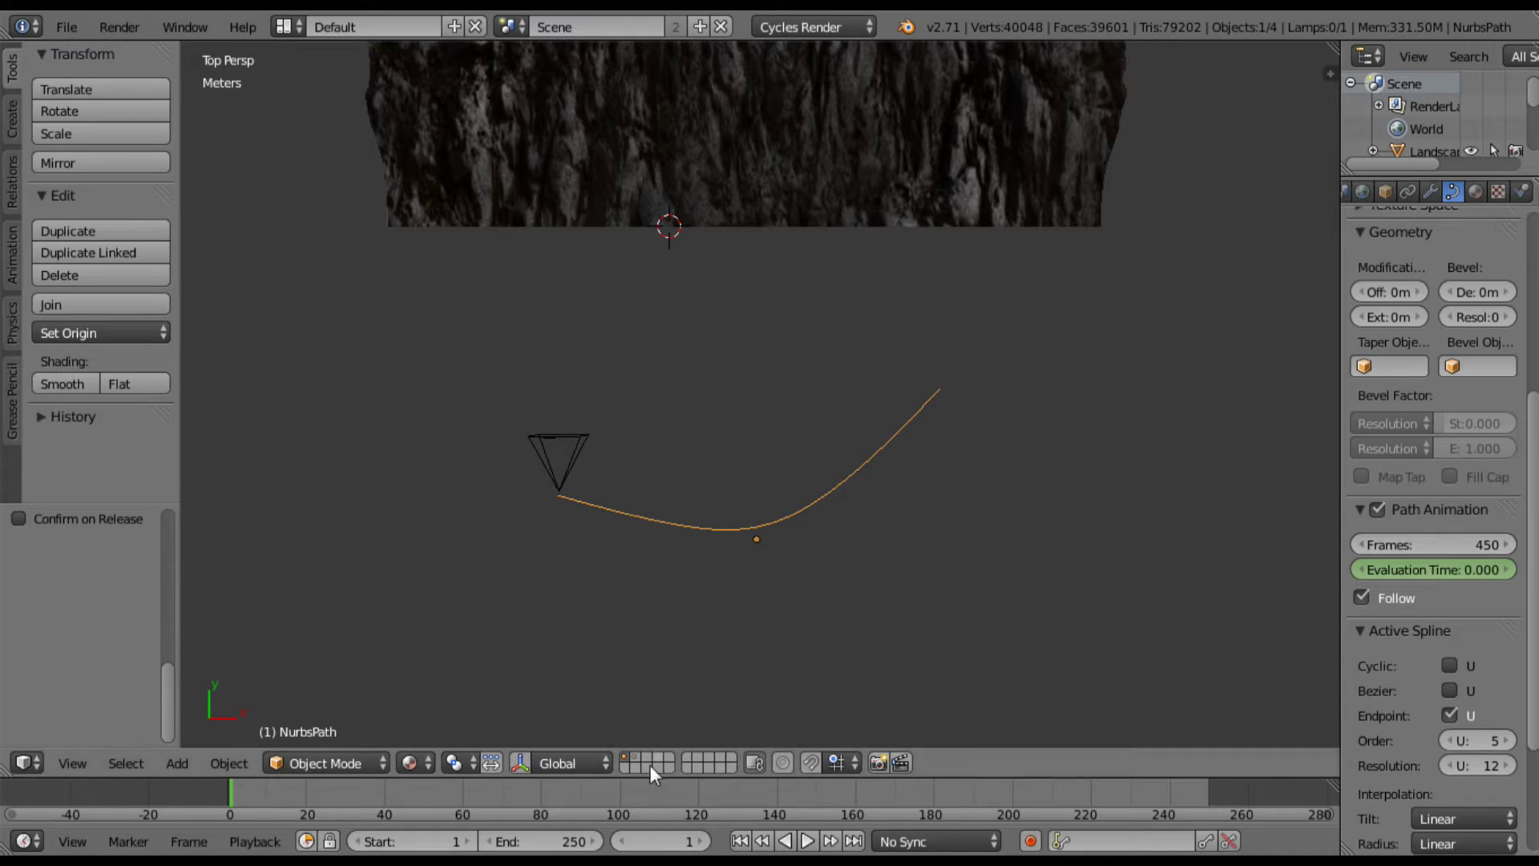
{"action": "left_click", "coordinate": [545, 841]}
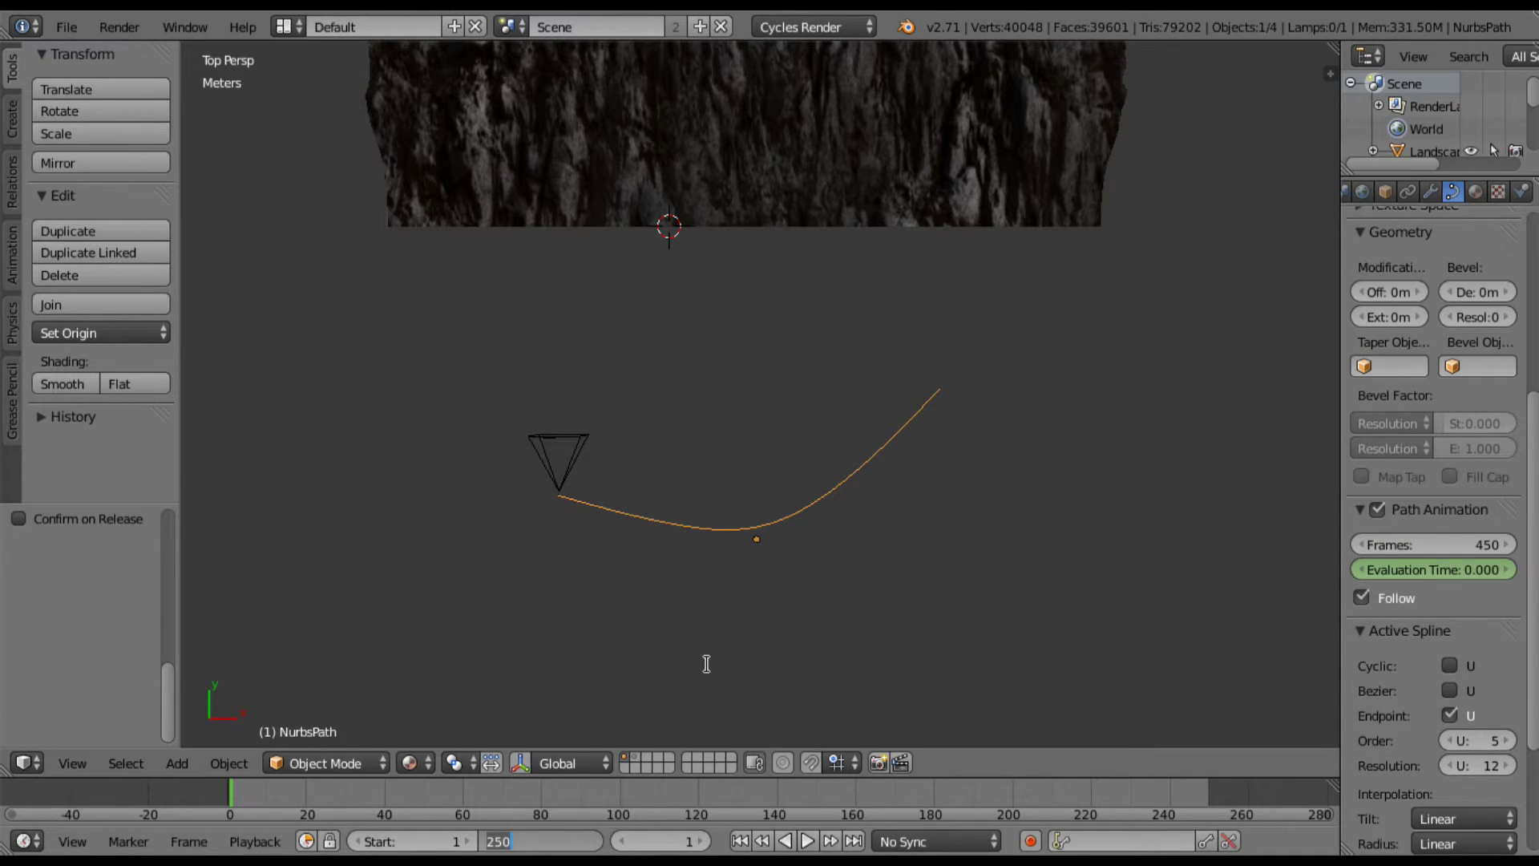
{"action": "type", "text": "450"}
{"action": "key", "text": "Return"}
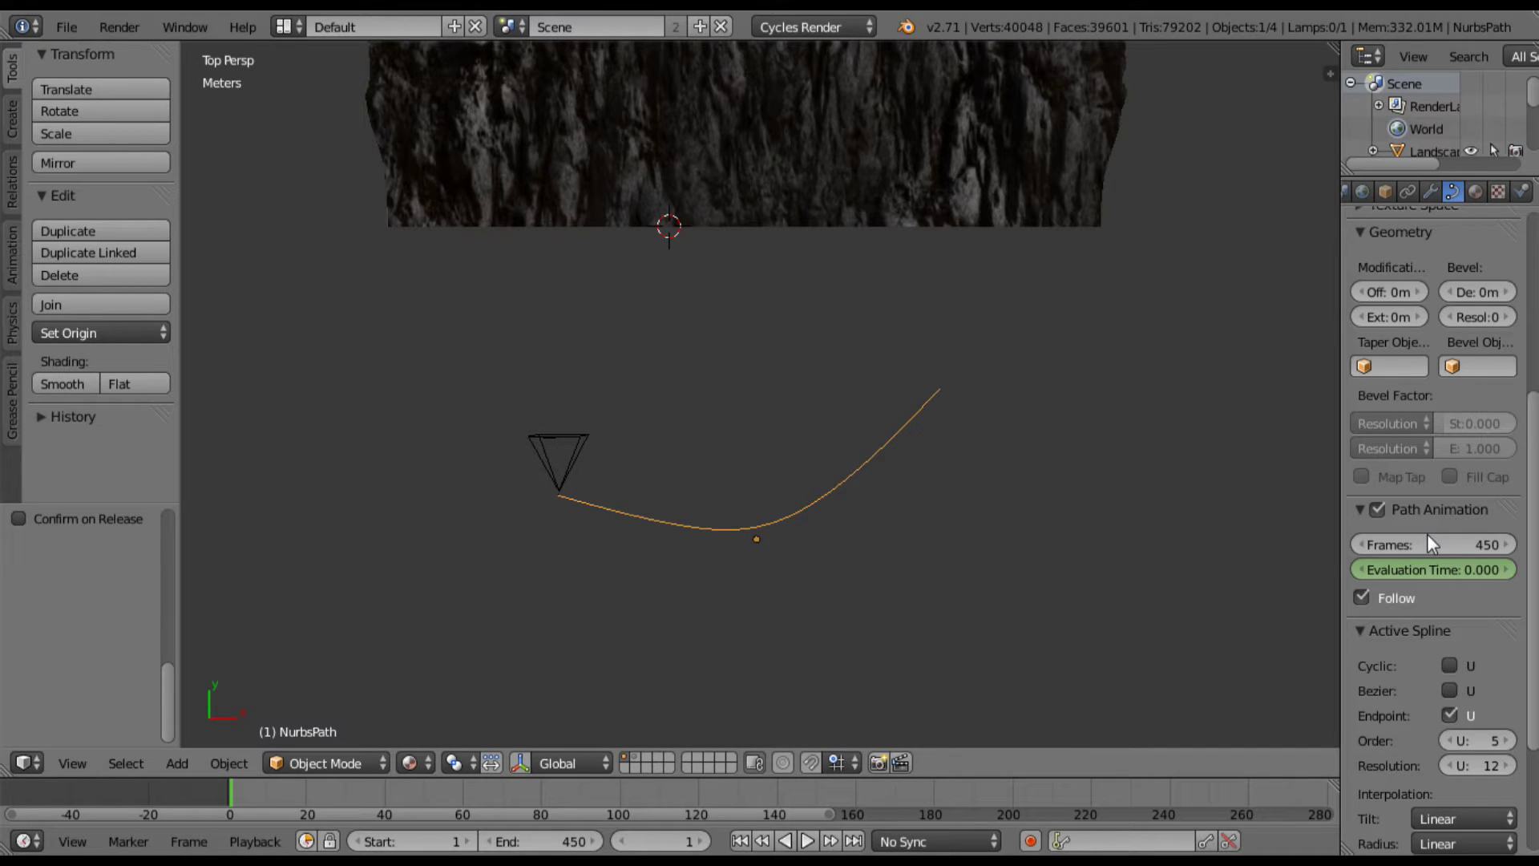
Step: Set path Frames and scene End back to 250, then view through the camera
{"action": "left_click", "coordinate": [1434, 543]}
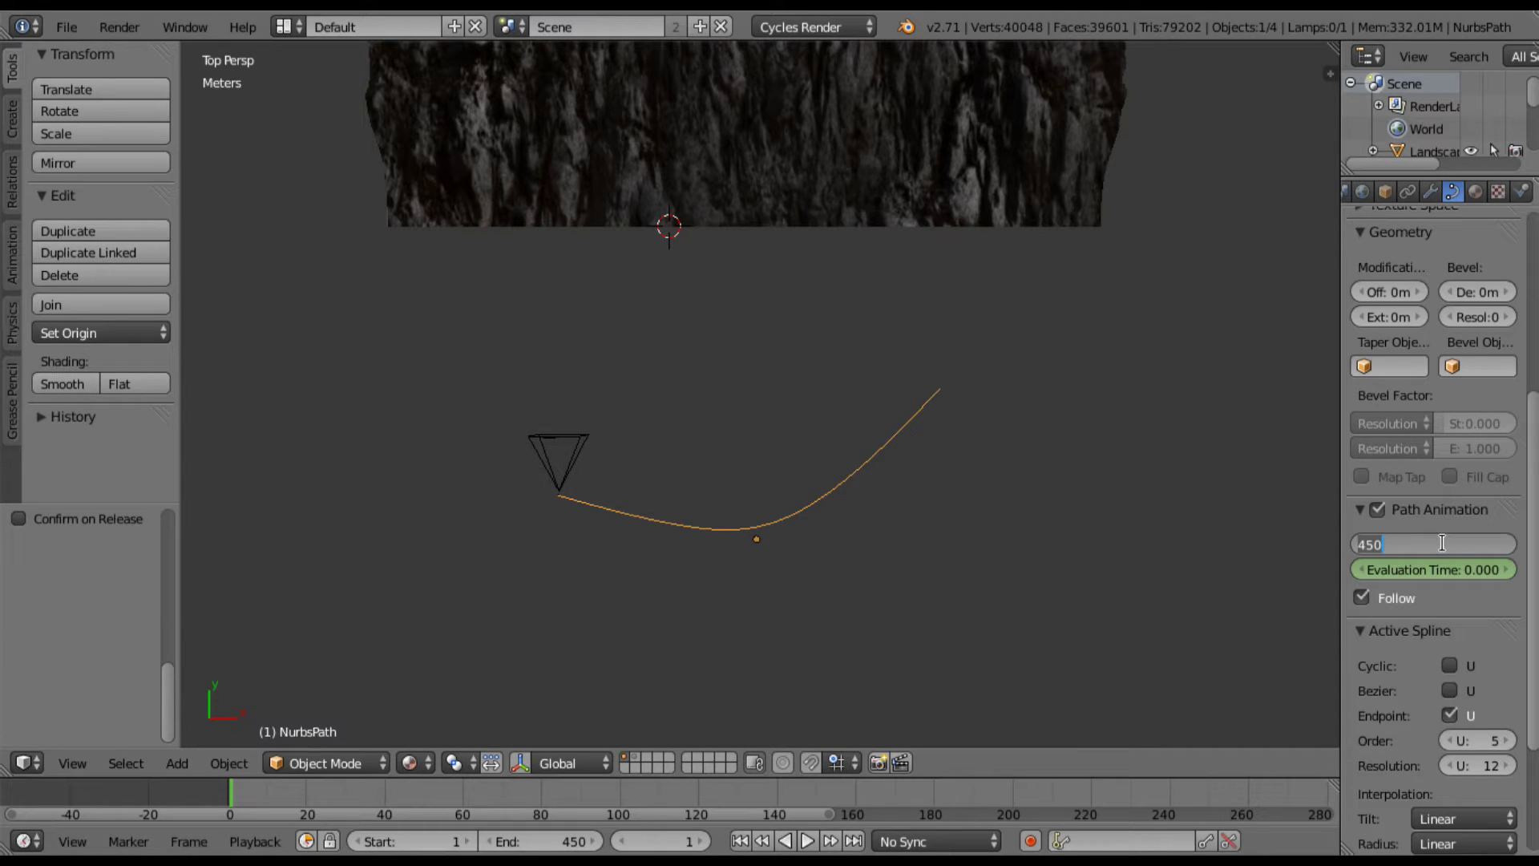
{"action": "type", "text": "250"}
{"action": "key", "text": "Return"}
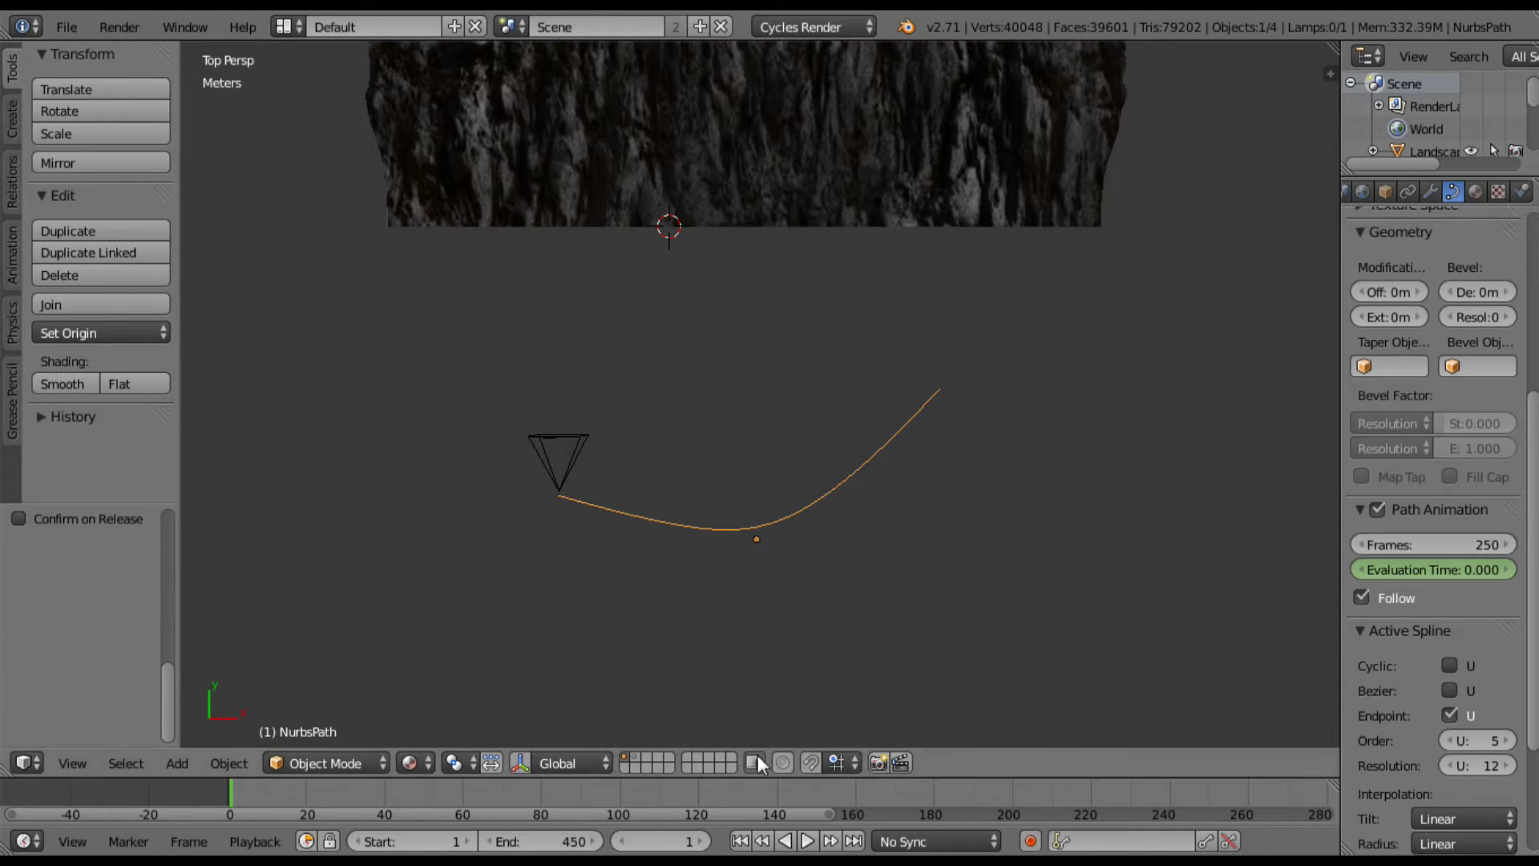
{"action": "left_click", "coordinate": [564, 837]}
{"action": "type", "text": "250"}
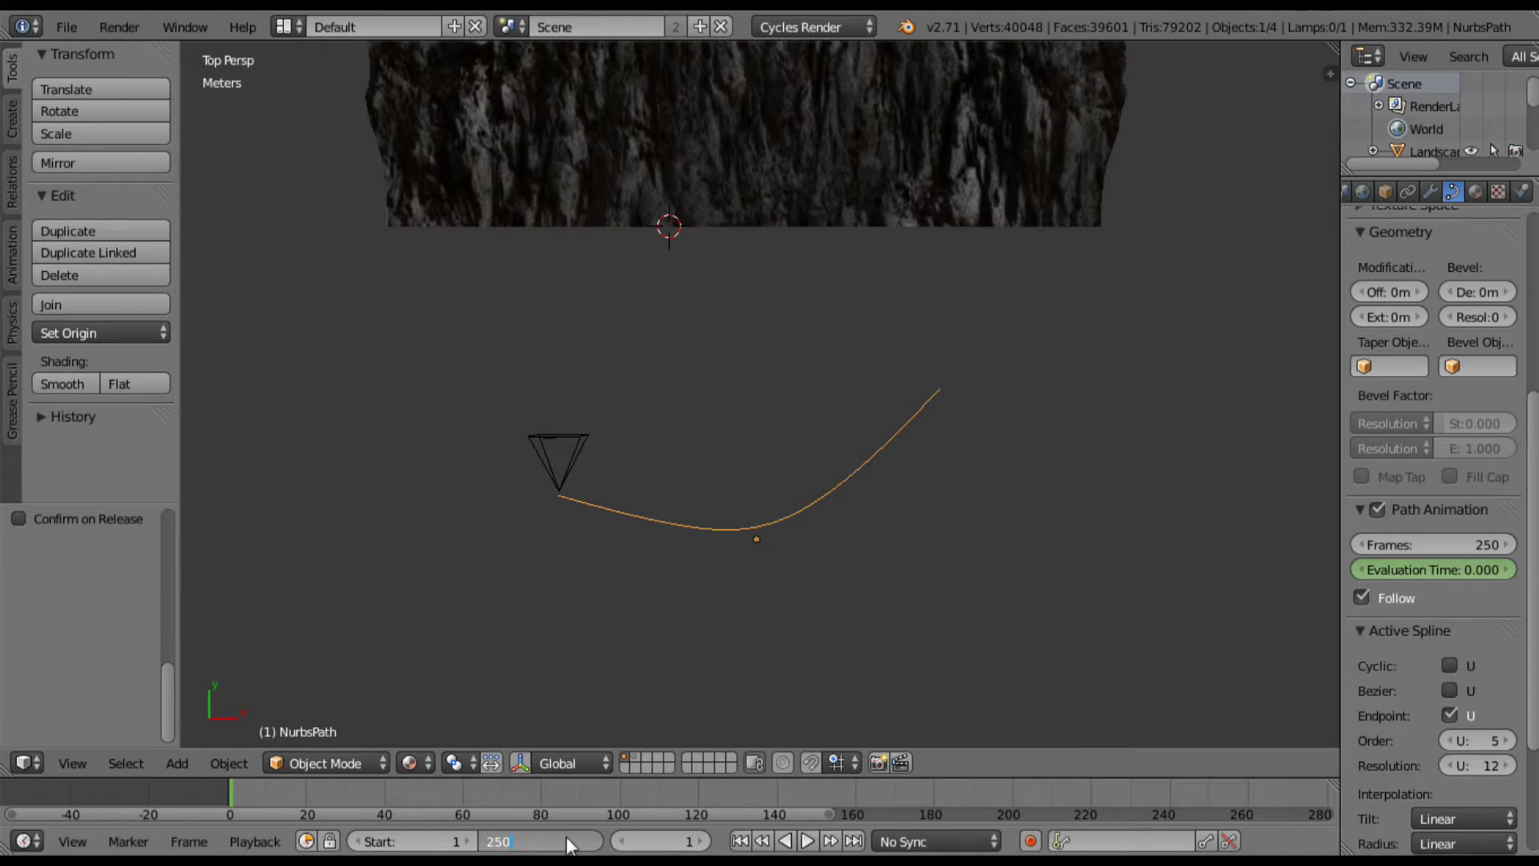
{"action": "key", "text": "Return"}
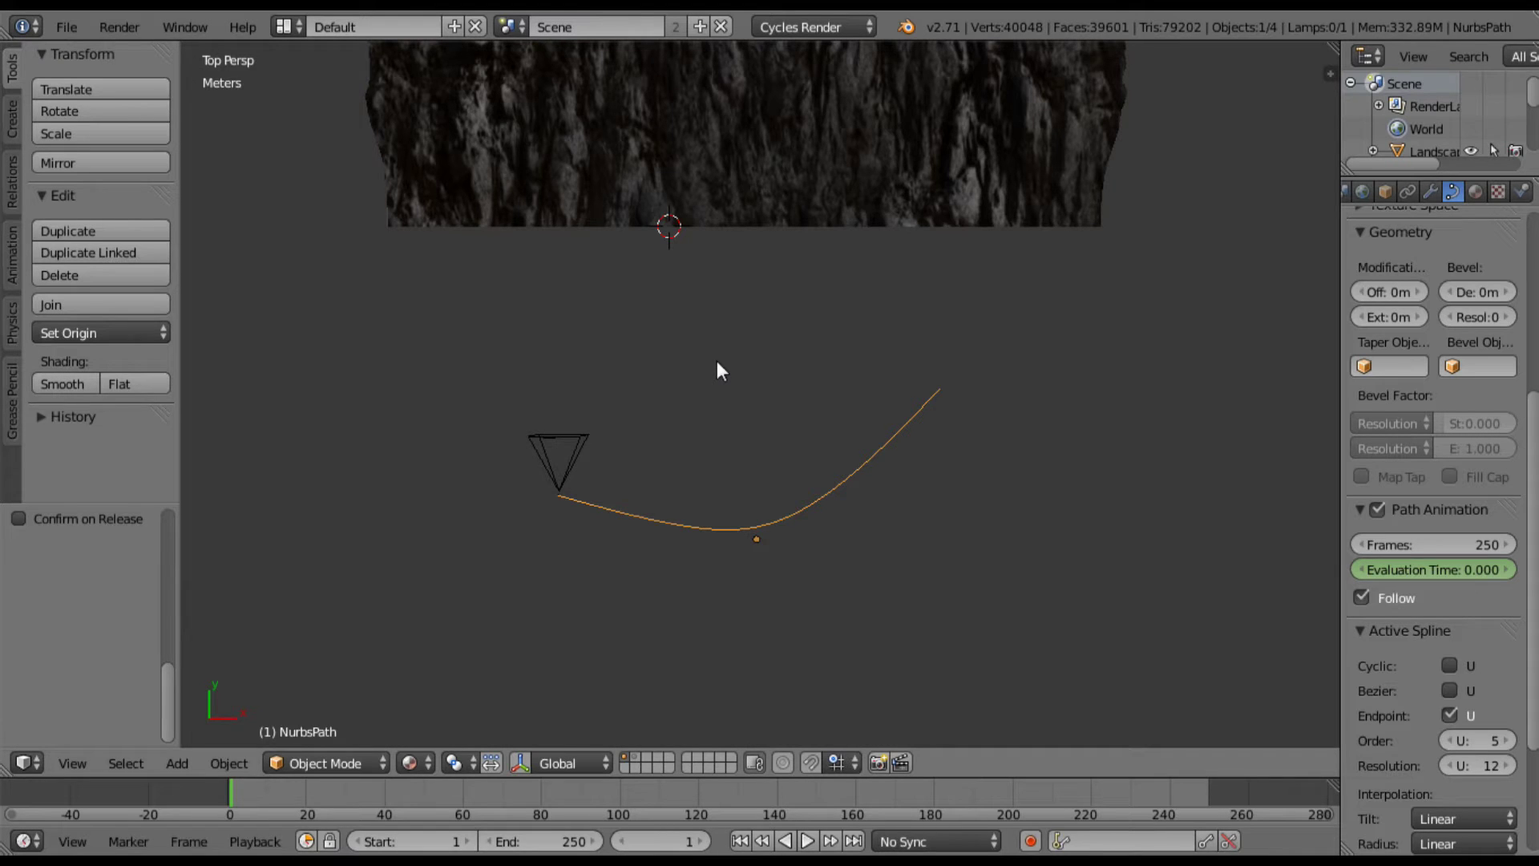
{"action": "key", "text": "KP_0"}
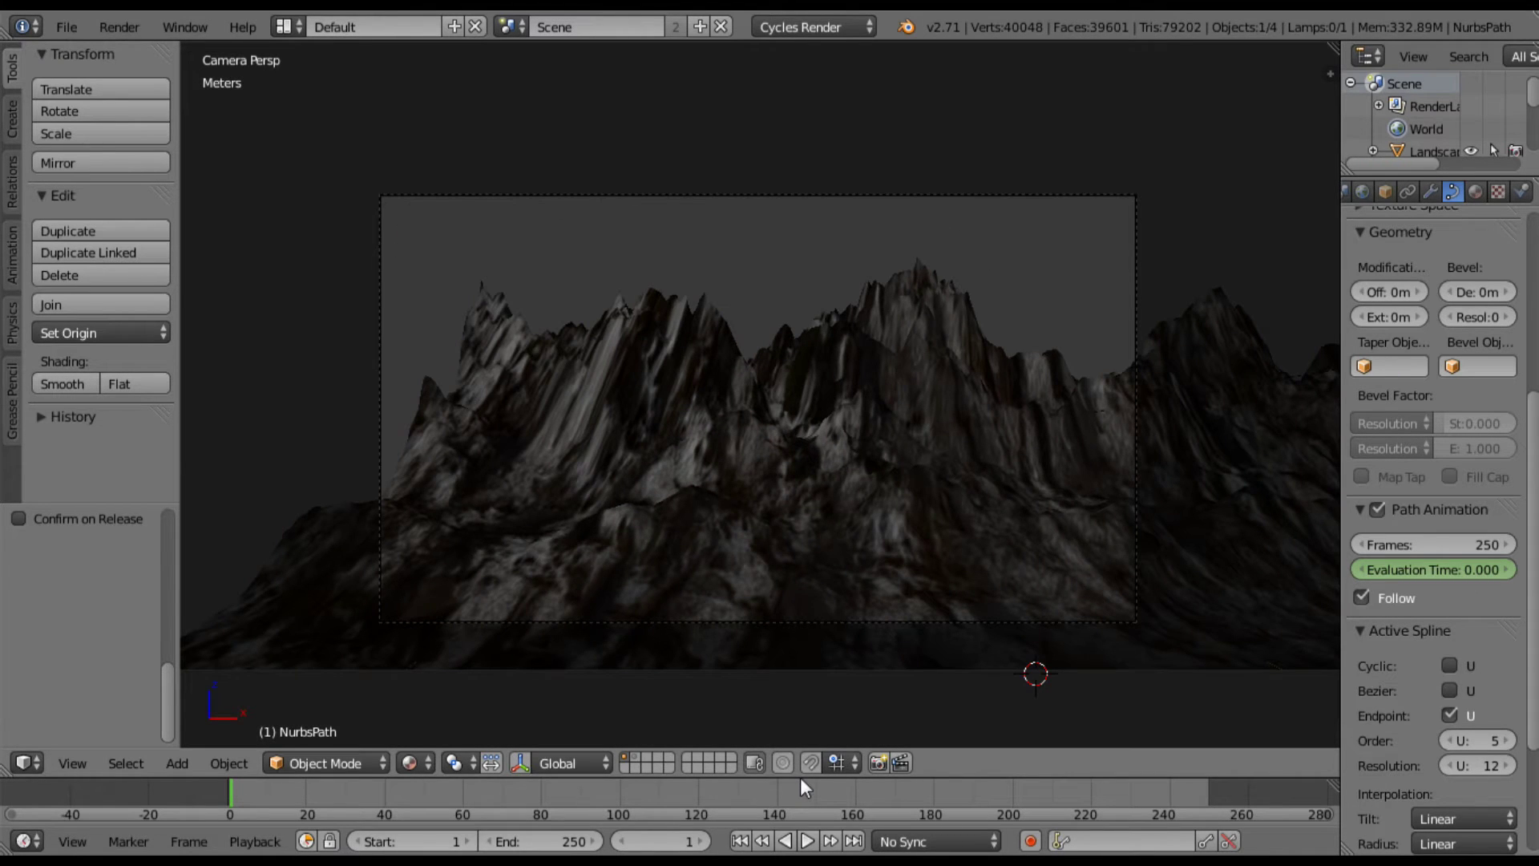
{"action": "left_click", "coordinate": [807, 842]}
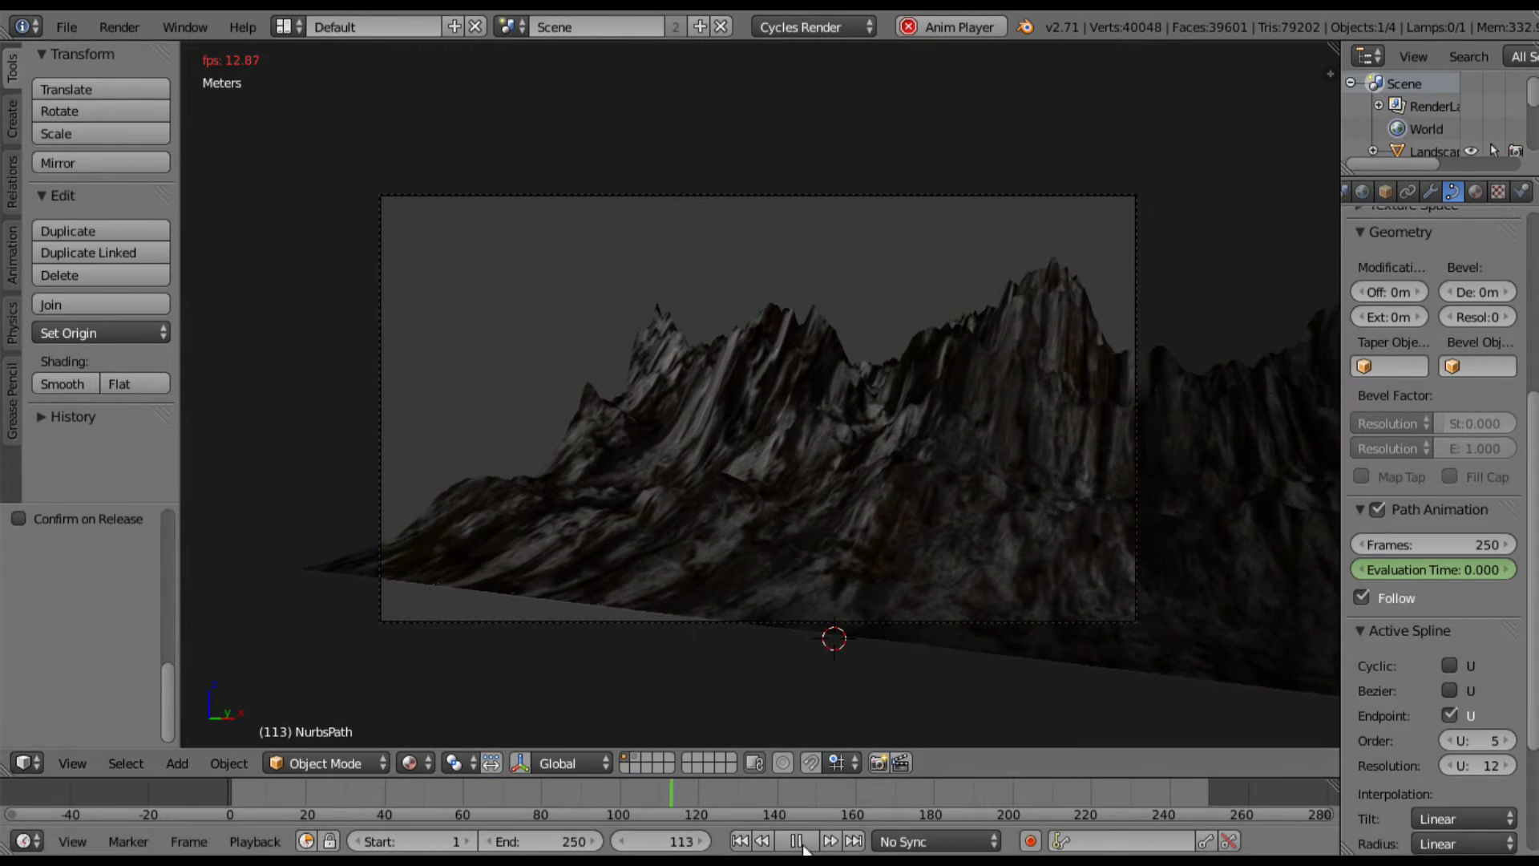
{"action": "key", "text": "alt+a"}
{"action": "key", "text": "shift+Left"}
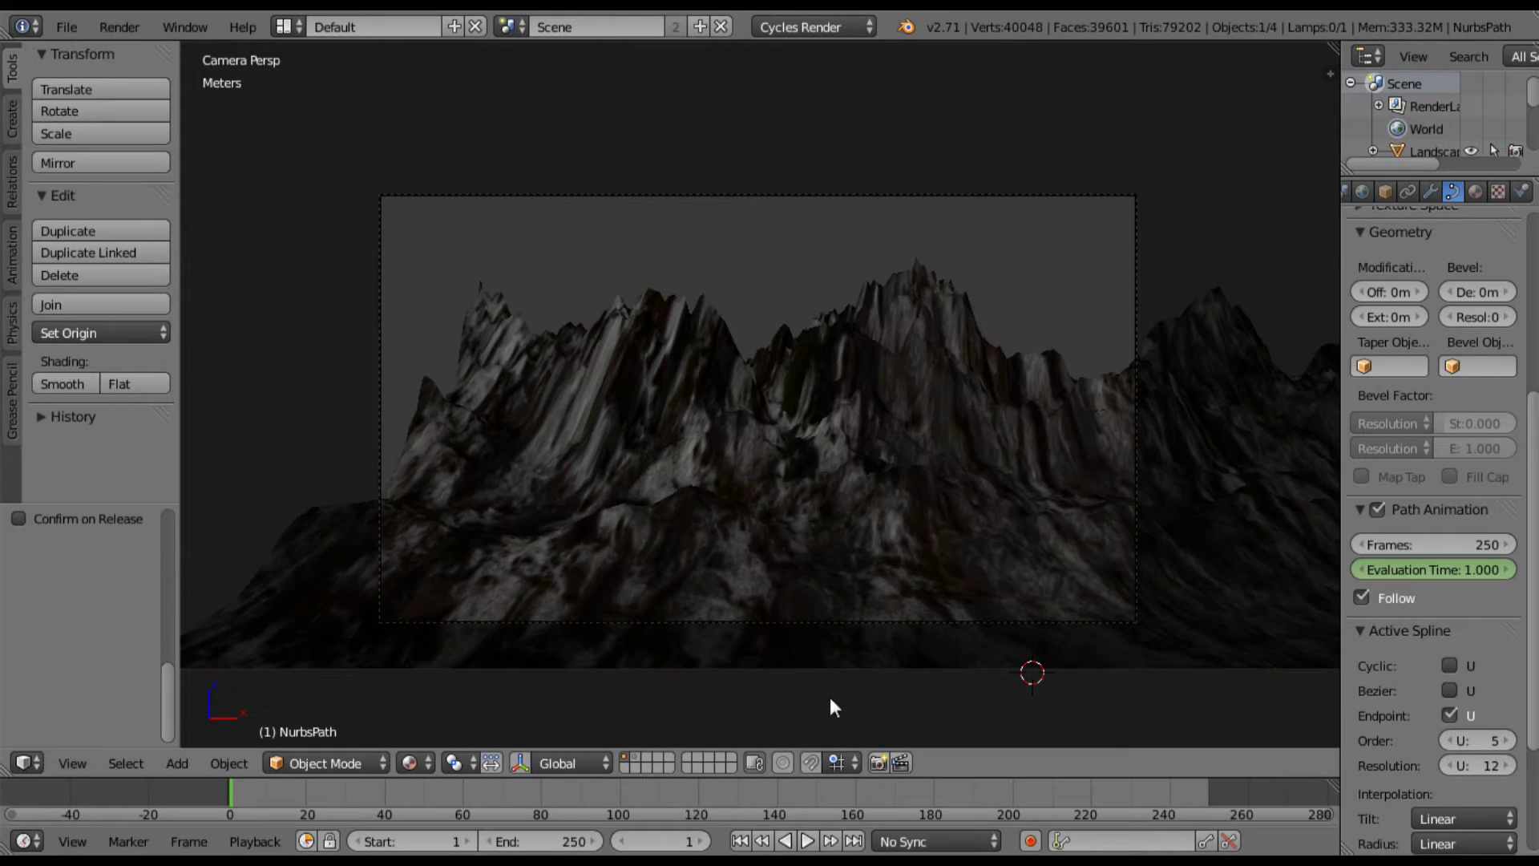
{"action": "key", "text": "KP_7"}
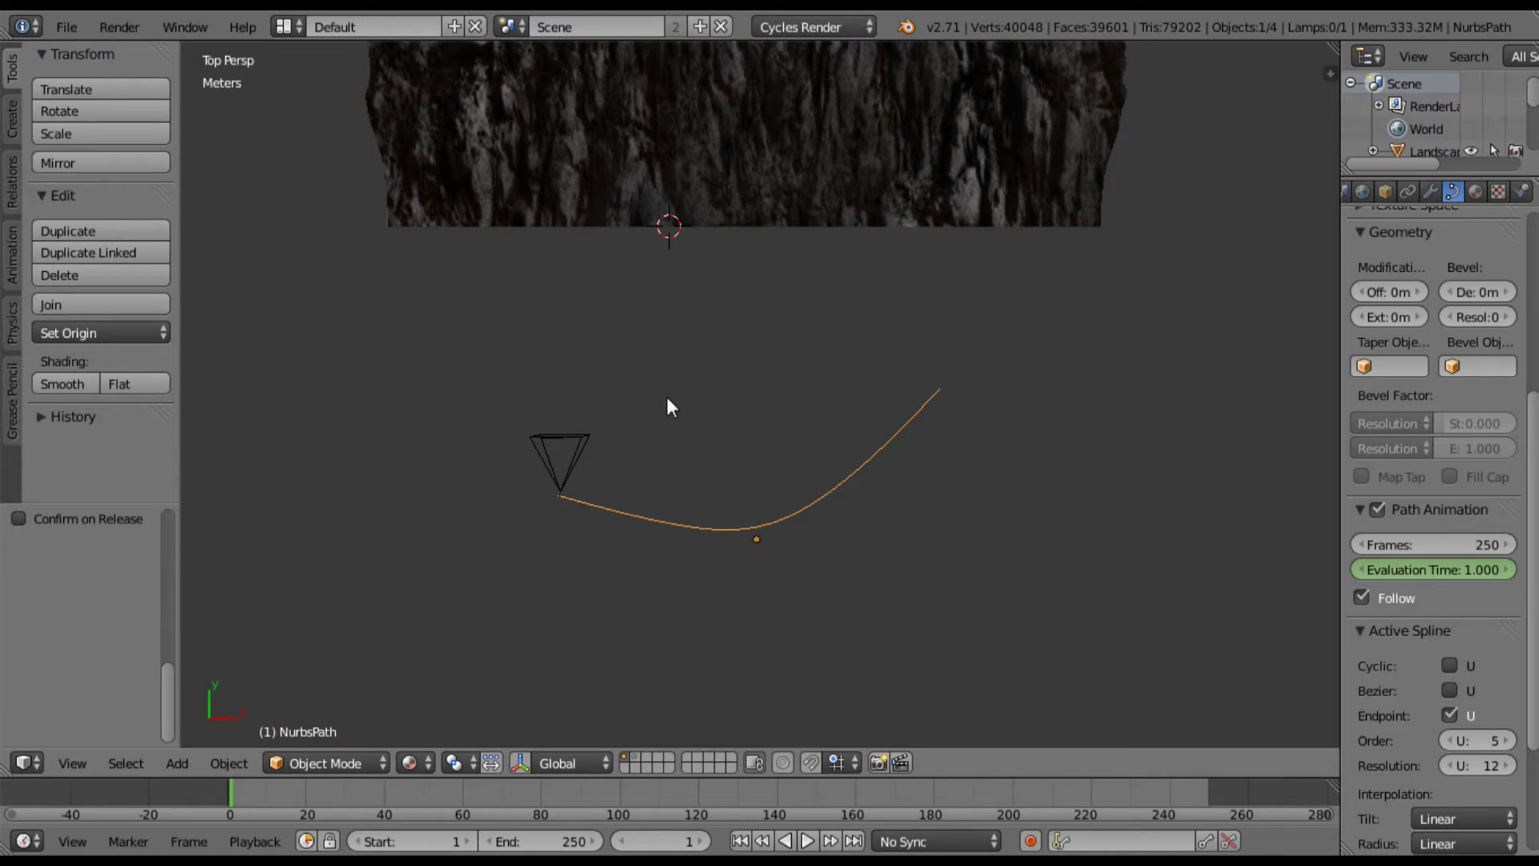
{"action": "scroll", "coordinate": [667, 396], "scroll_direction": "up", "scroll_amount": 3, "text": "shift"}
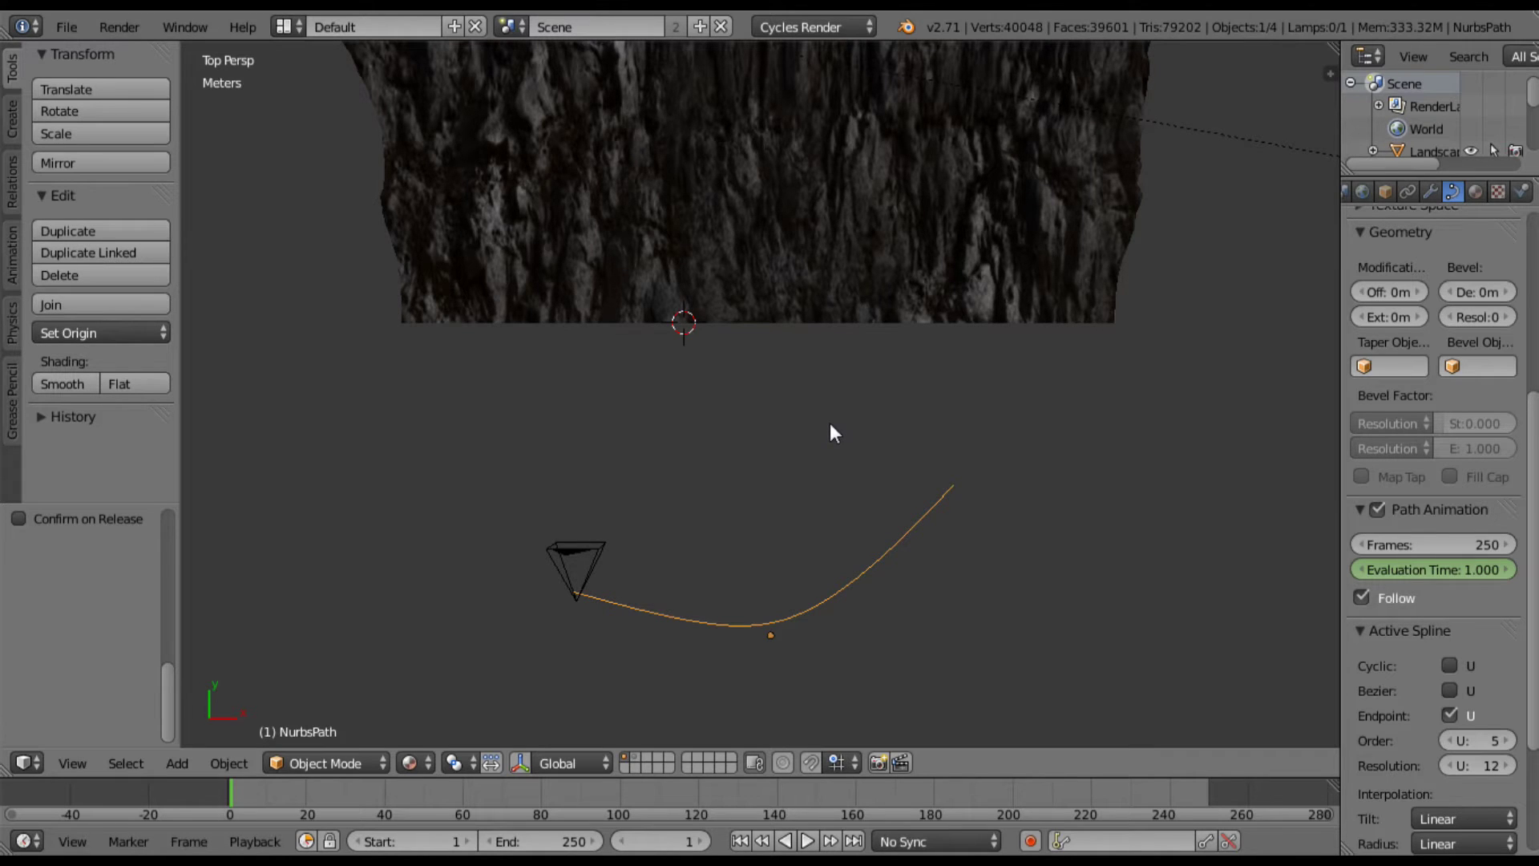
{"action": "scroll", "coordinate": [804, 421], "scroll_direction": "down", "scroll_amount": 3}
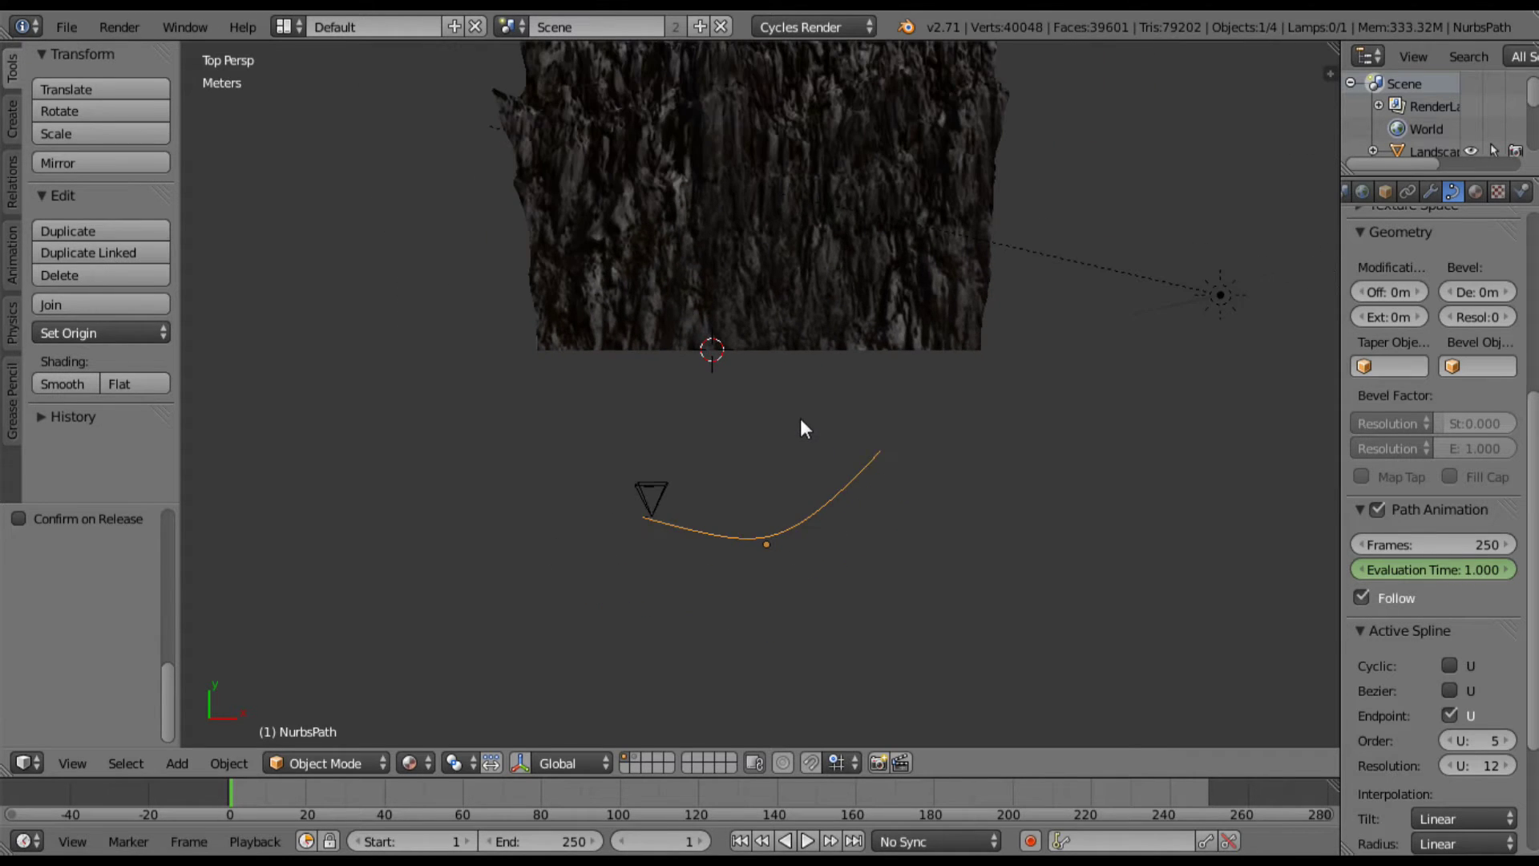
{"action": "middle_click_drag", "start_coordinate": [800, 420], "coordinate": [787, 453], "text": "shift"}
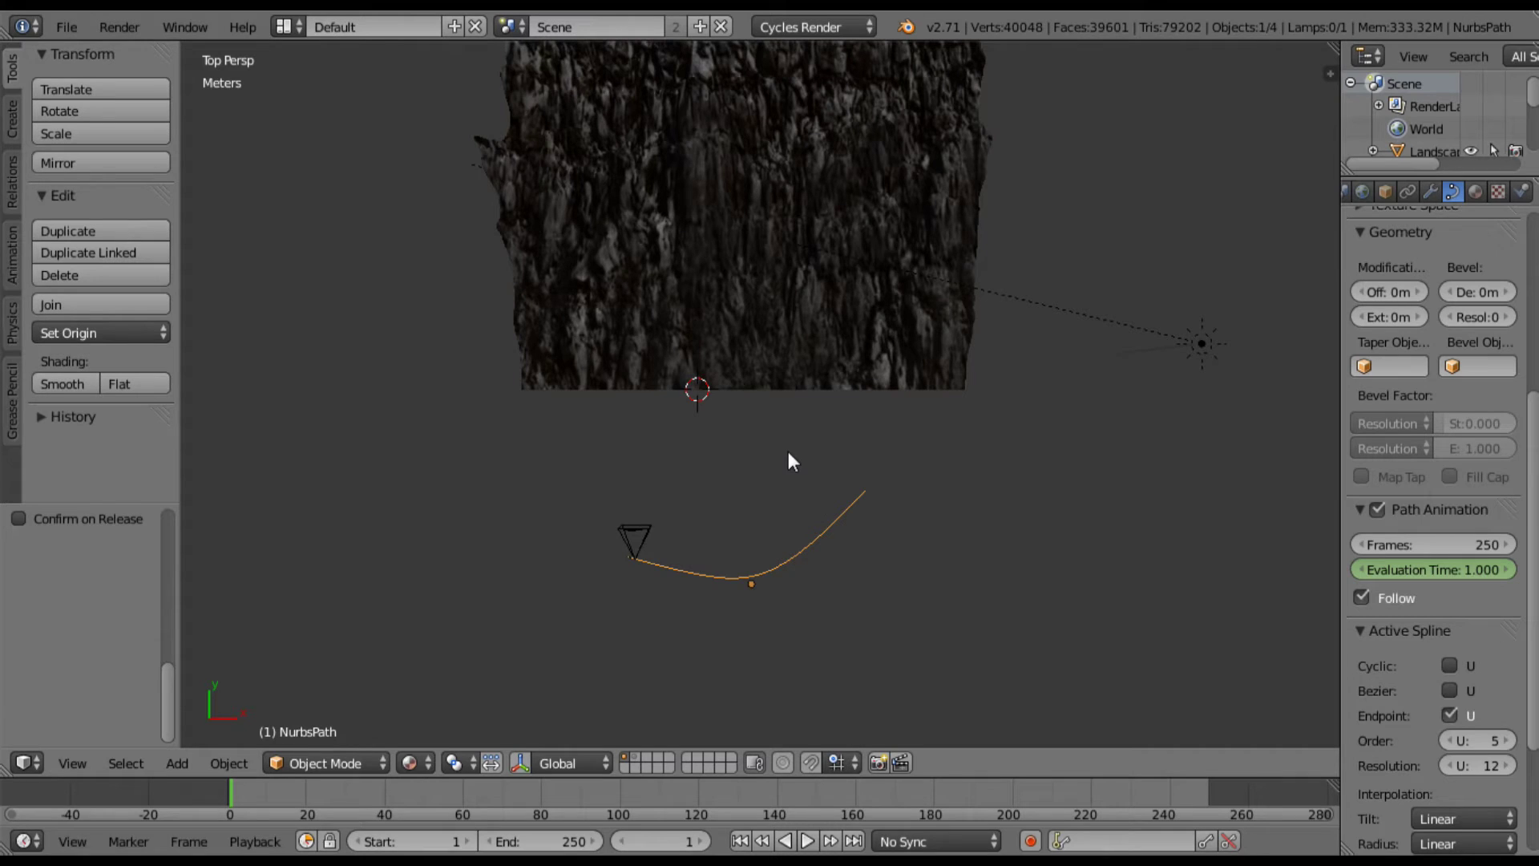
{"action": "middle_click_drag", "start_coordinate": [787, 453], "coordinate": [834, 467], "text": "shift"}
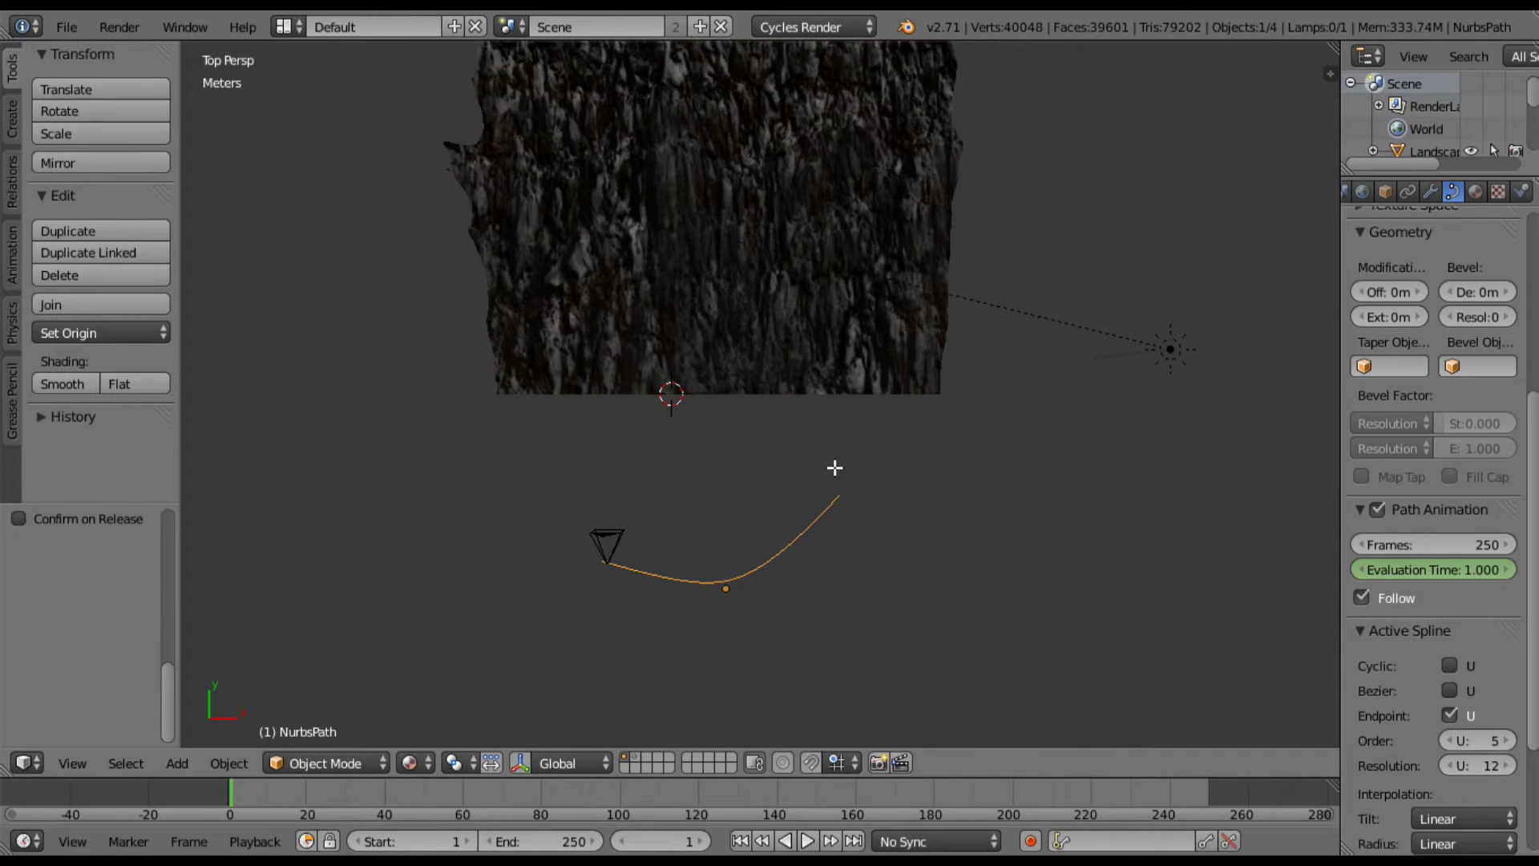
Step: In Edit Mode, move the path's right end point farther up and right
{"action": "key", "text": "Tab"}
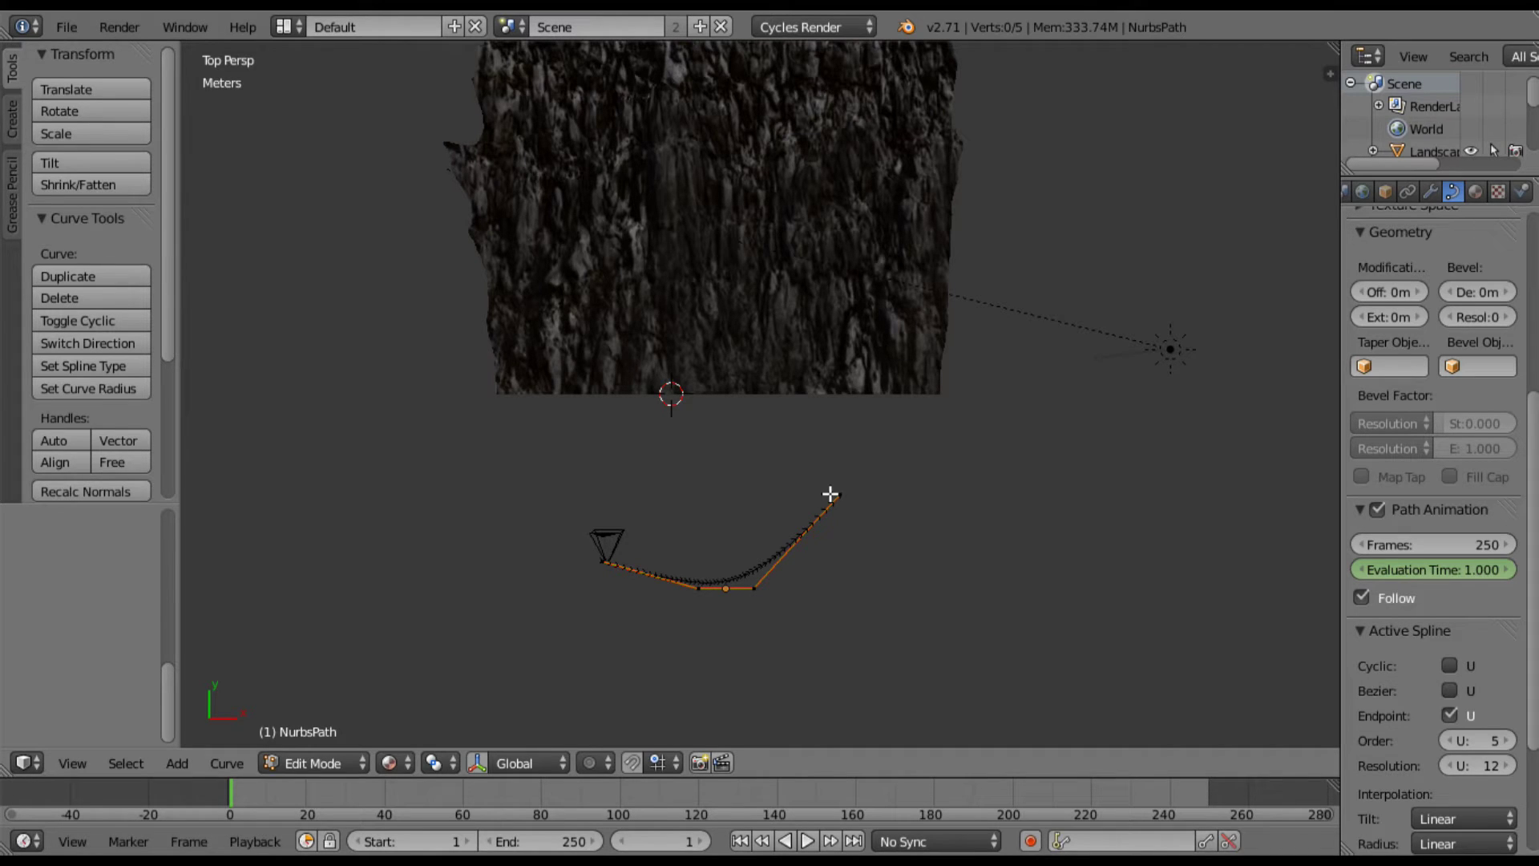
{"action": "right_click", "coordinate": [831, 493]}
{"action": "key", "text": "g"}
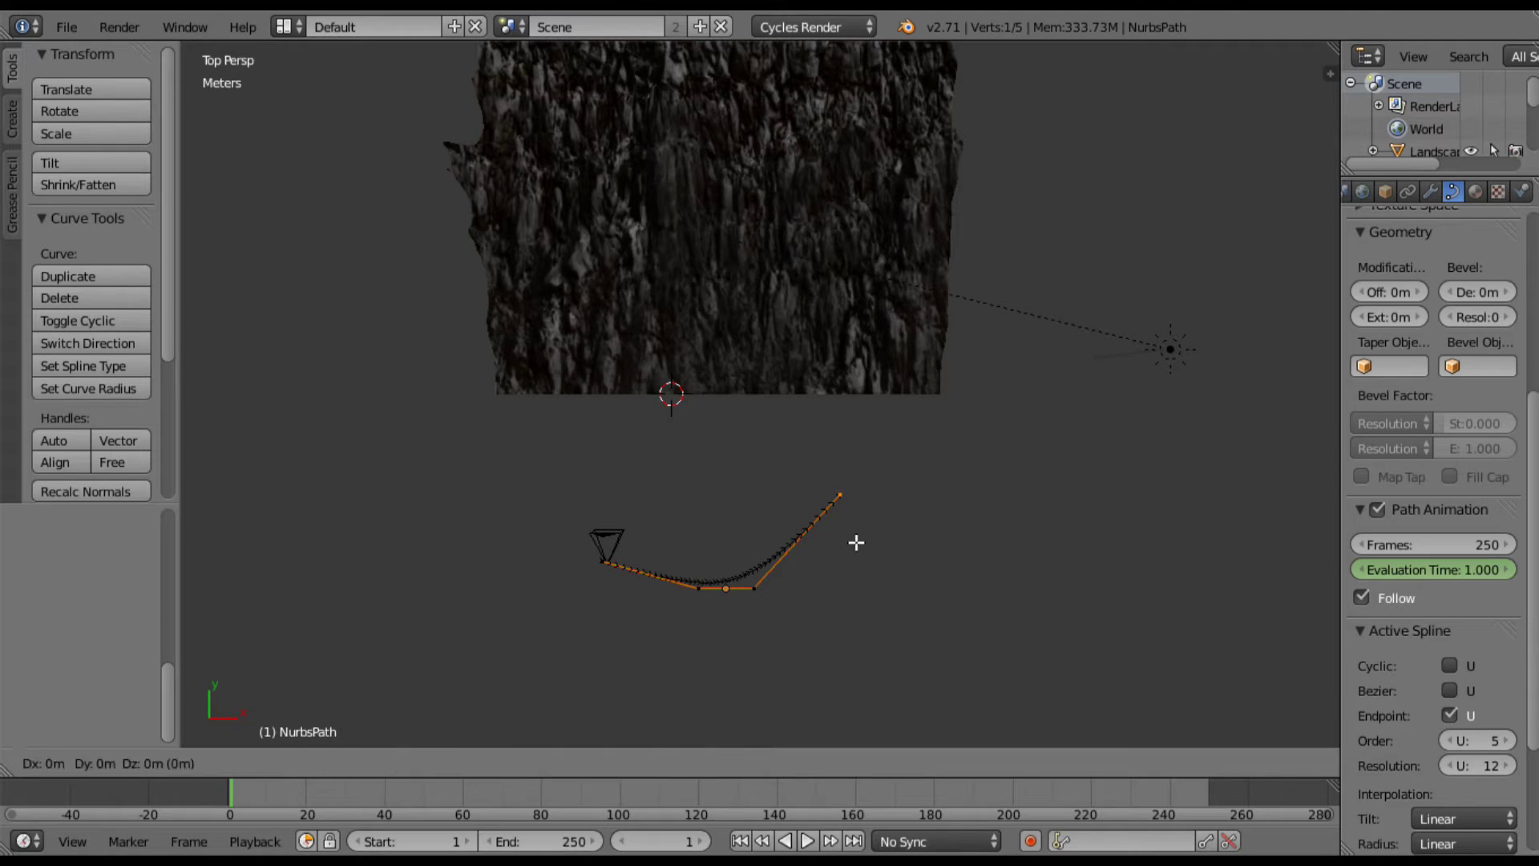
{"action": "left_click", "coordinate": [978, 524]}
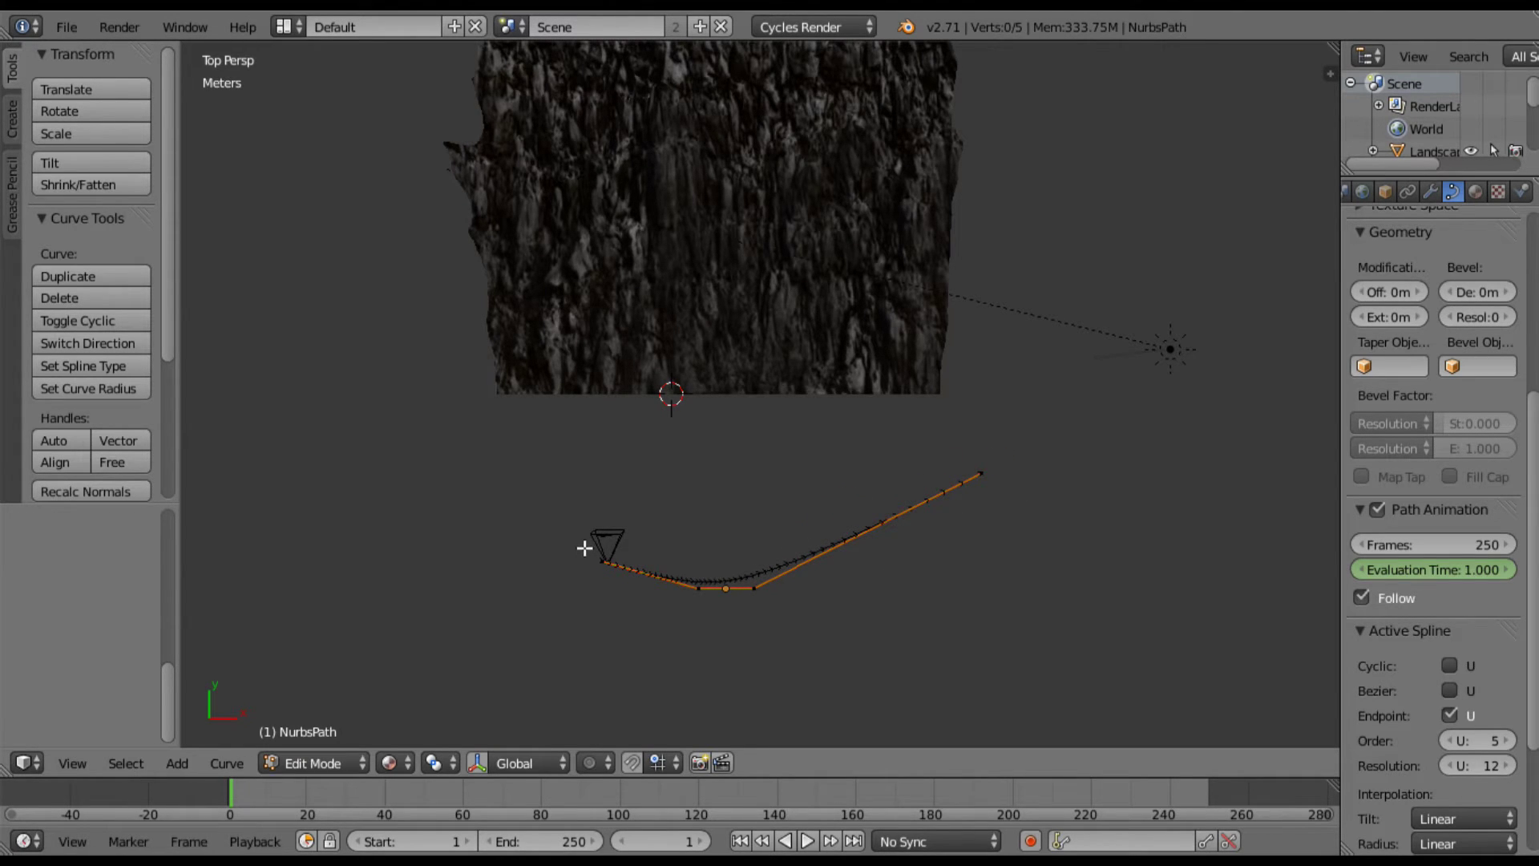
Step: Reposition the path's start point, exit Edit Mode, and play the animation
{"action": "key", "text": "b"}
{"action": "left_click_drag", "start_coordinate": [577, 532], "coordinate": [612, 582]}
{"action": "key", "text": "g"}
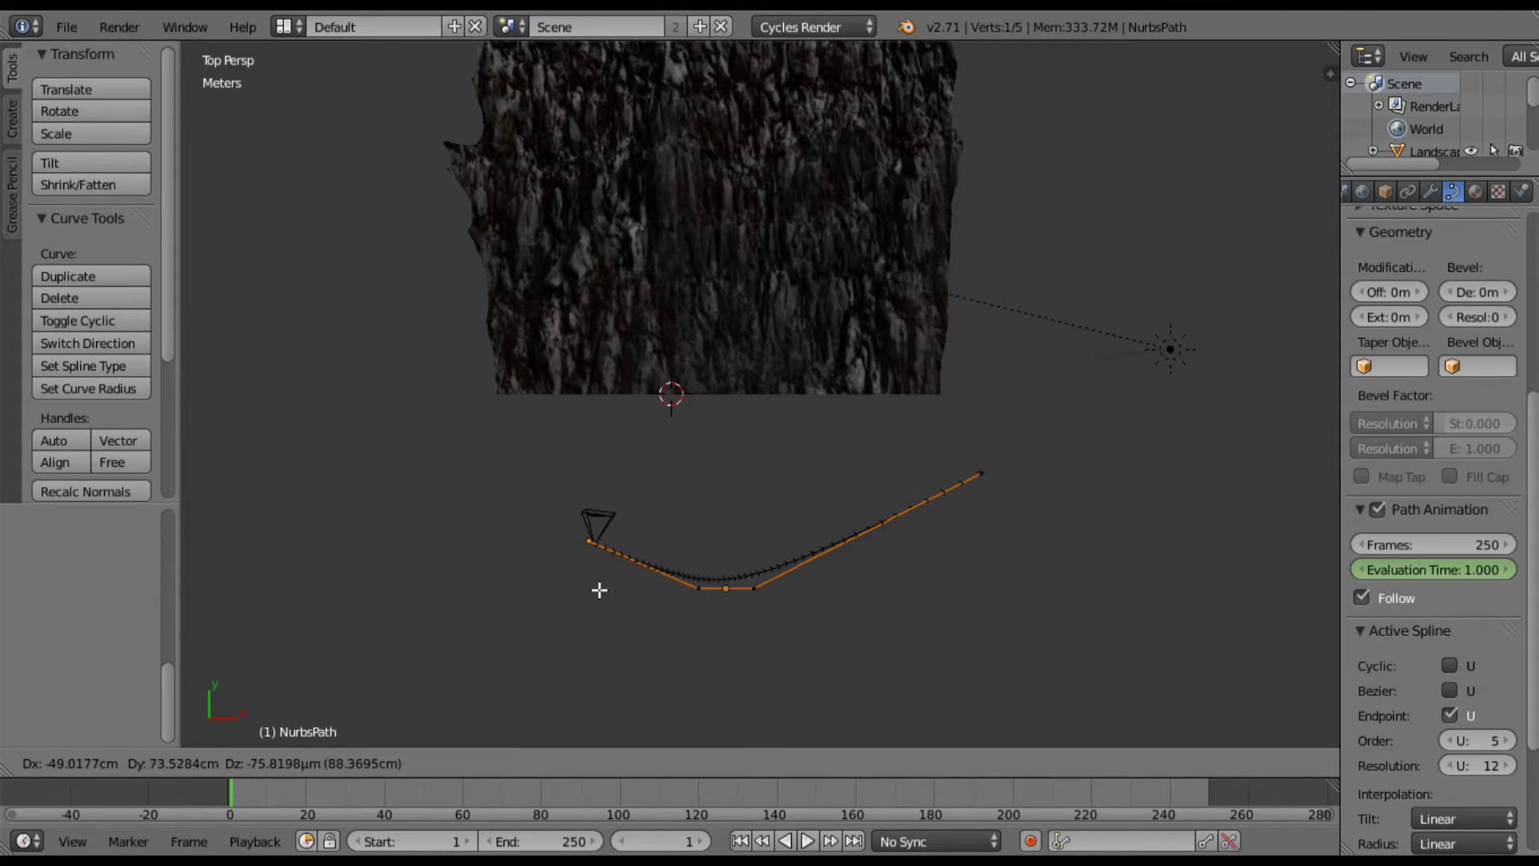
{"action": "left_click", "coordinate": [593, 587]}
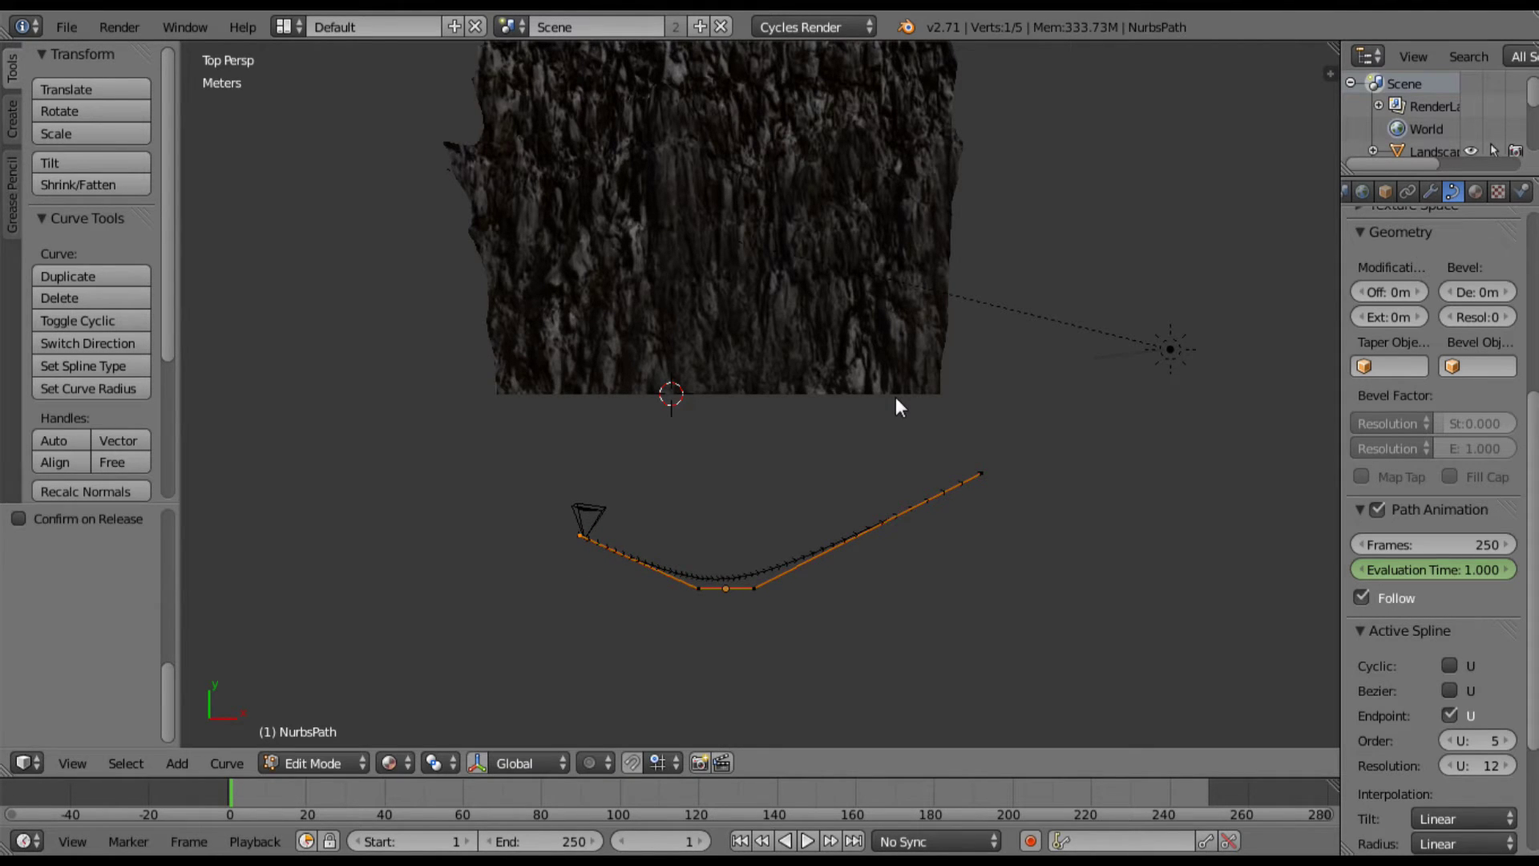
{"action": "key", "text": "Tab"}
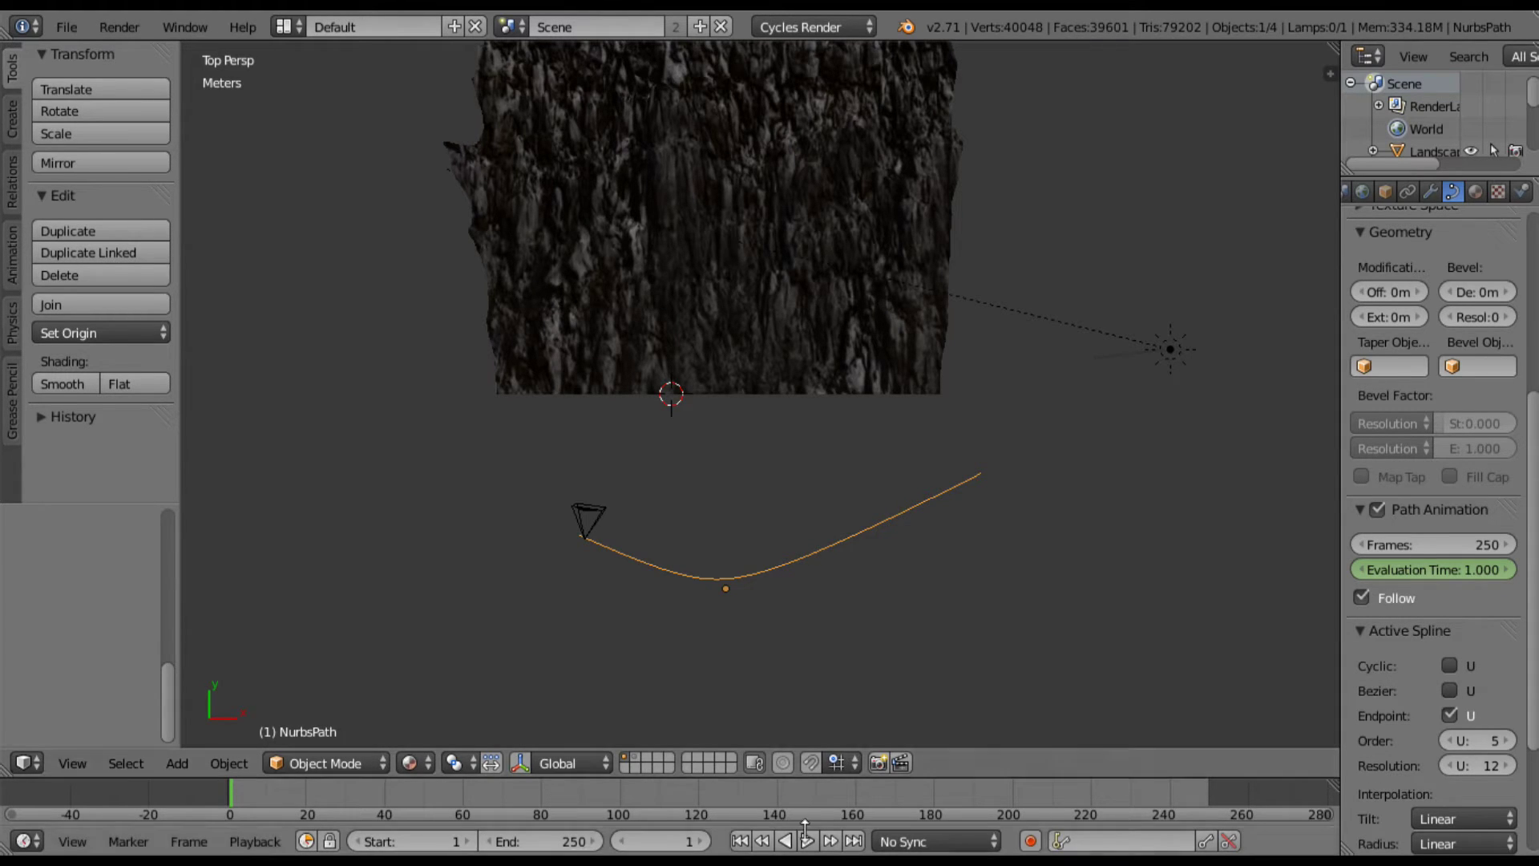
{"action": "key", "text": "alt+a"}
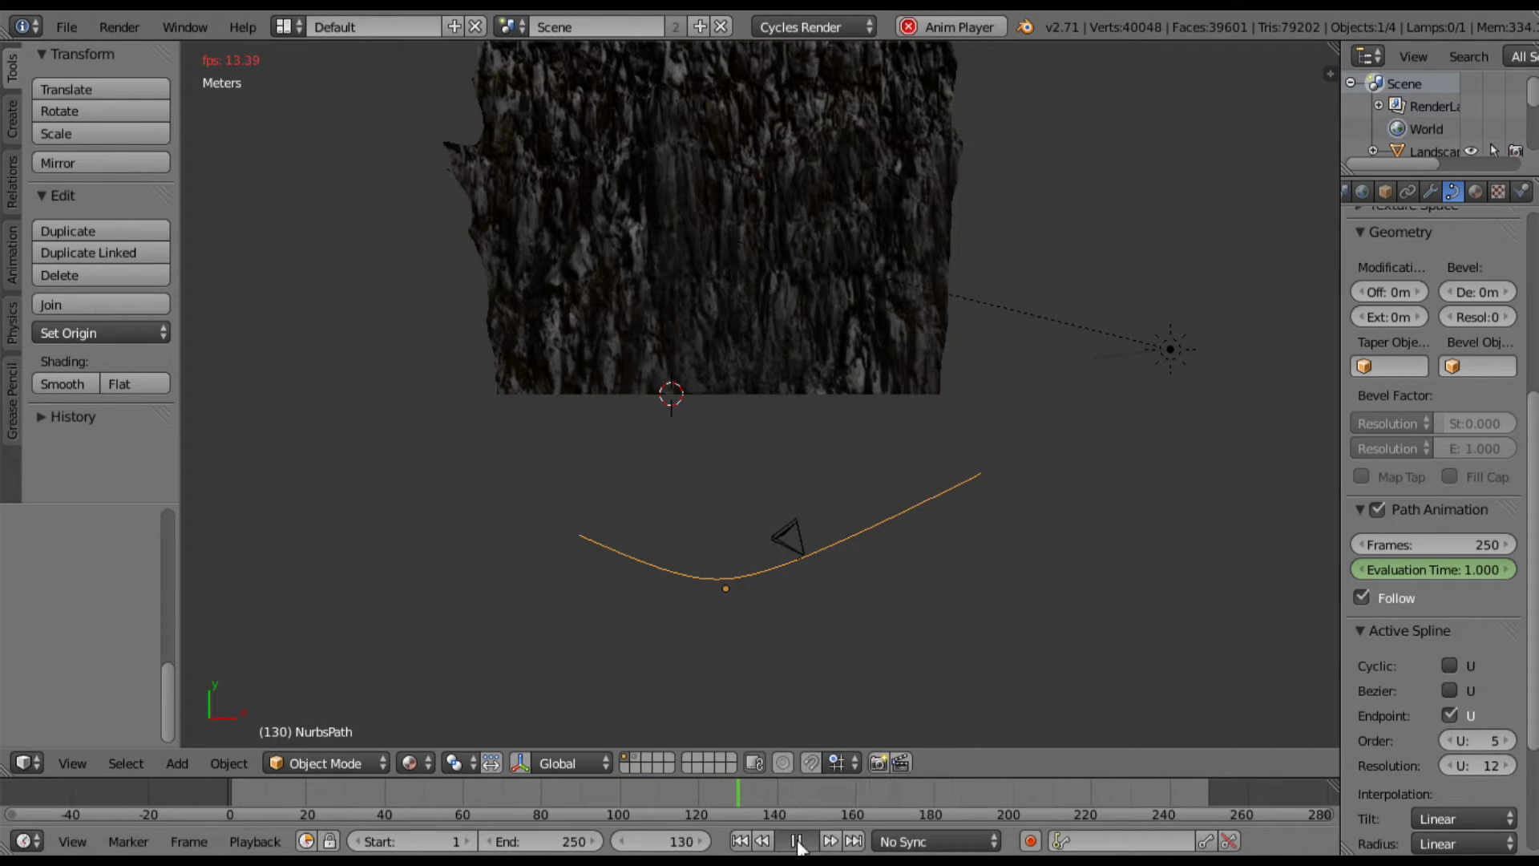
{"action": "left_click", "coordinate": [796, 842]}
{"action": "left_click", "coordinate": [739, 841]}
Step: Raise the camera above the path's start, play the animation, and rewind to frame 1
{"action": "right_click", "coordinate": [603, 509]}
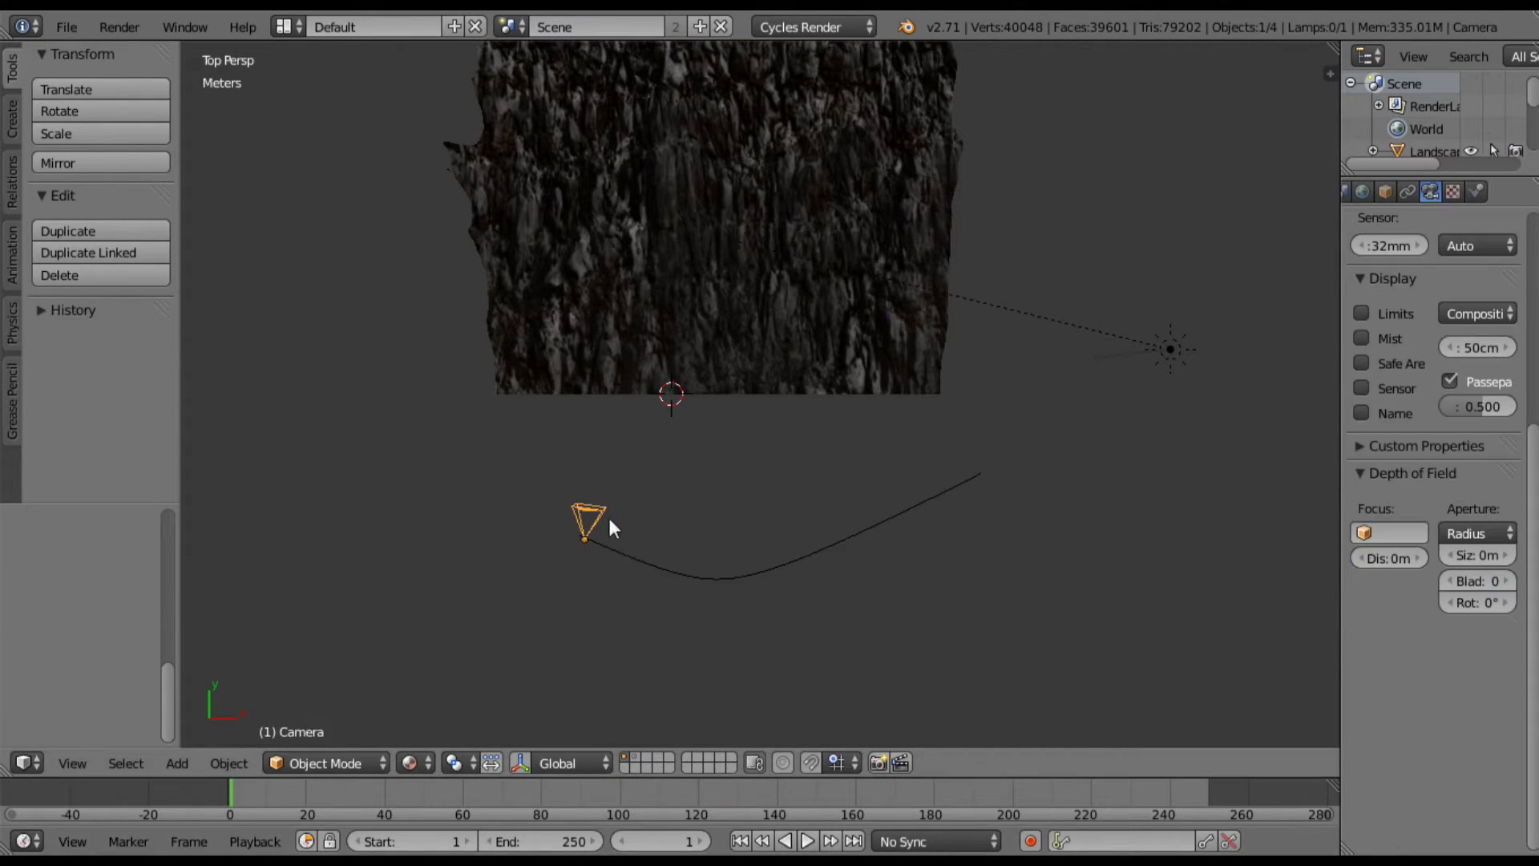
{"action": "key", "text": "g"}
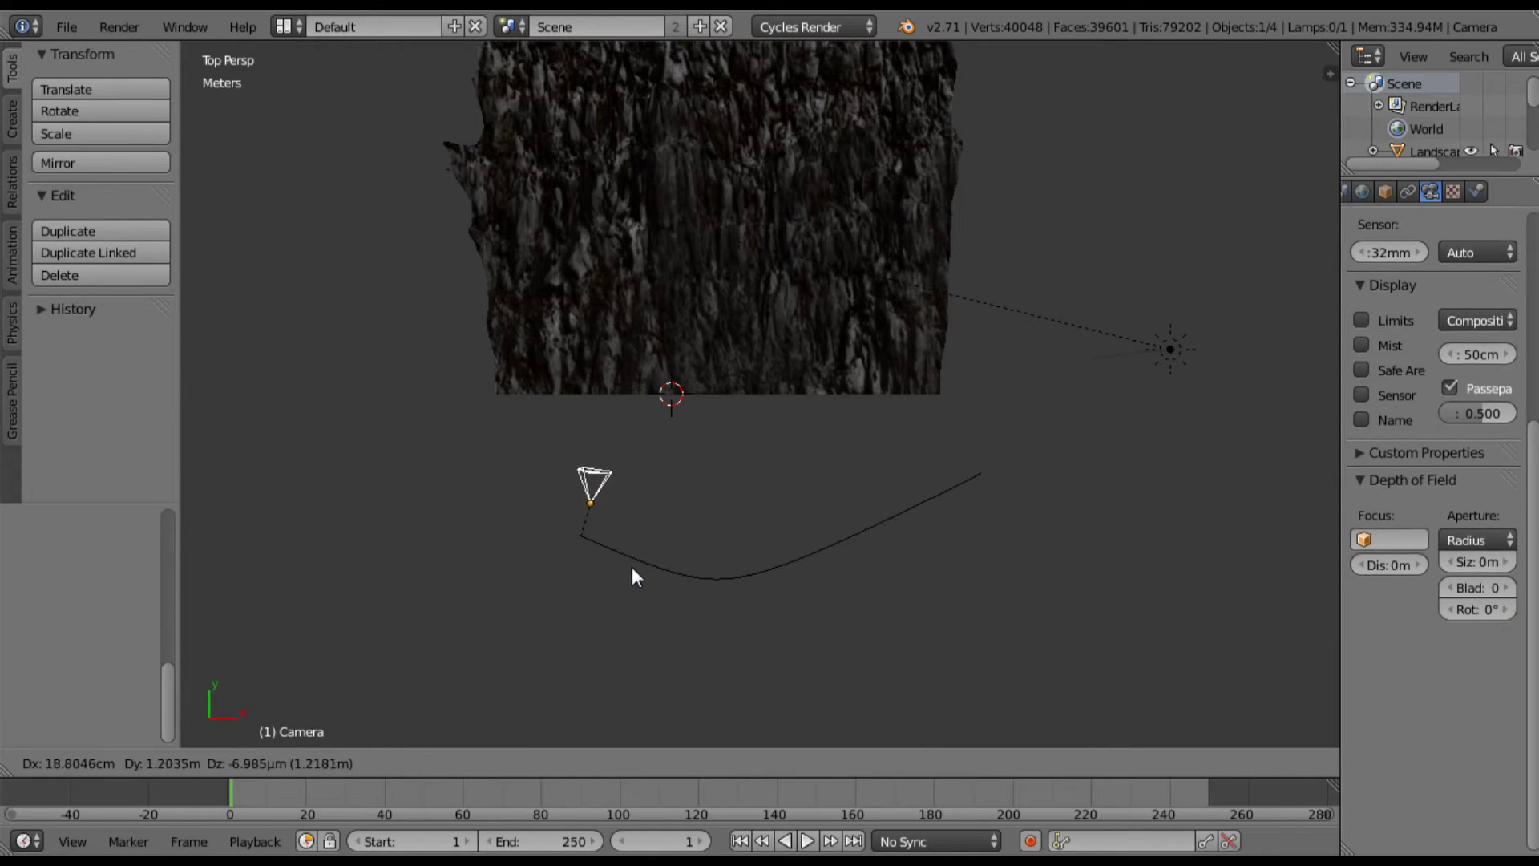
{"action": "left_click", "coordinate": [643, 536]}
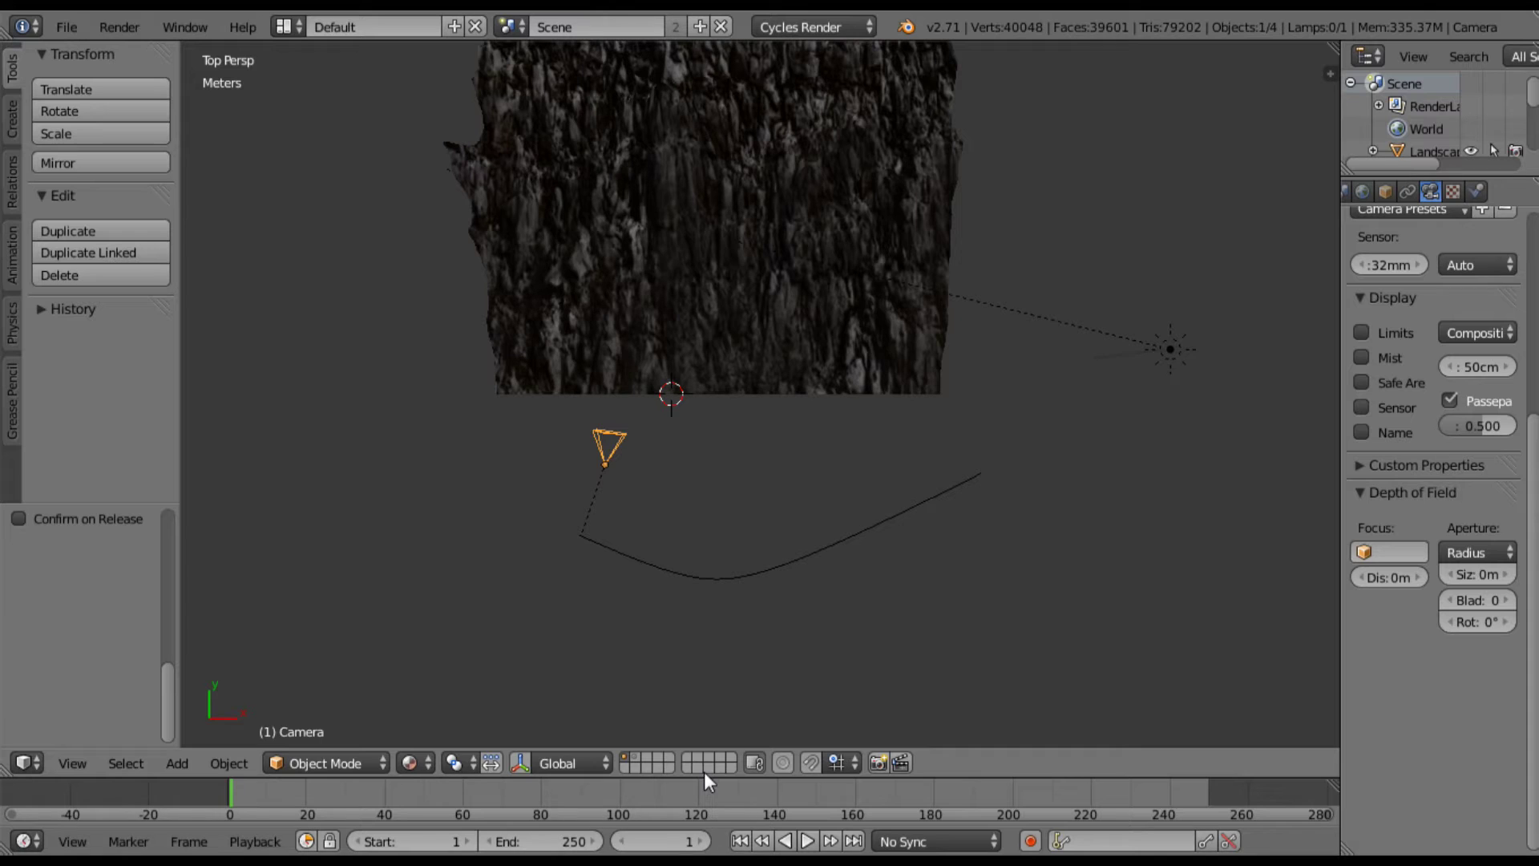
{"action": "left_click", "coordinate": [805, 842]}
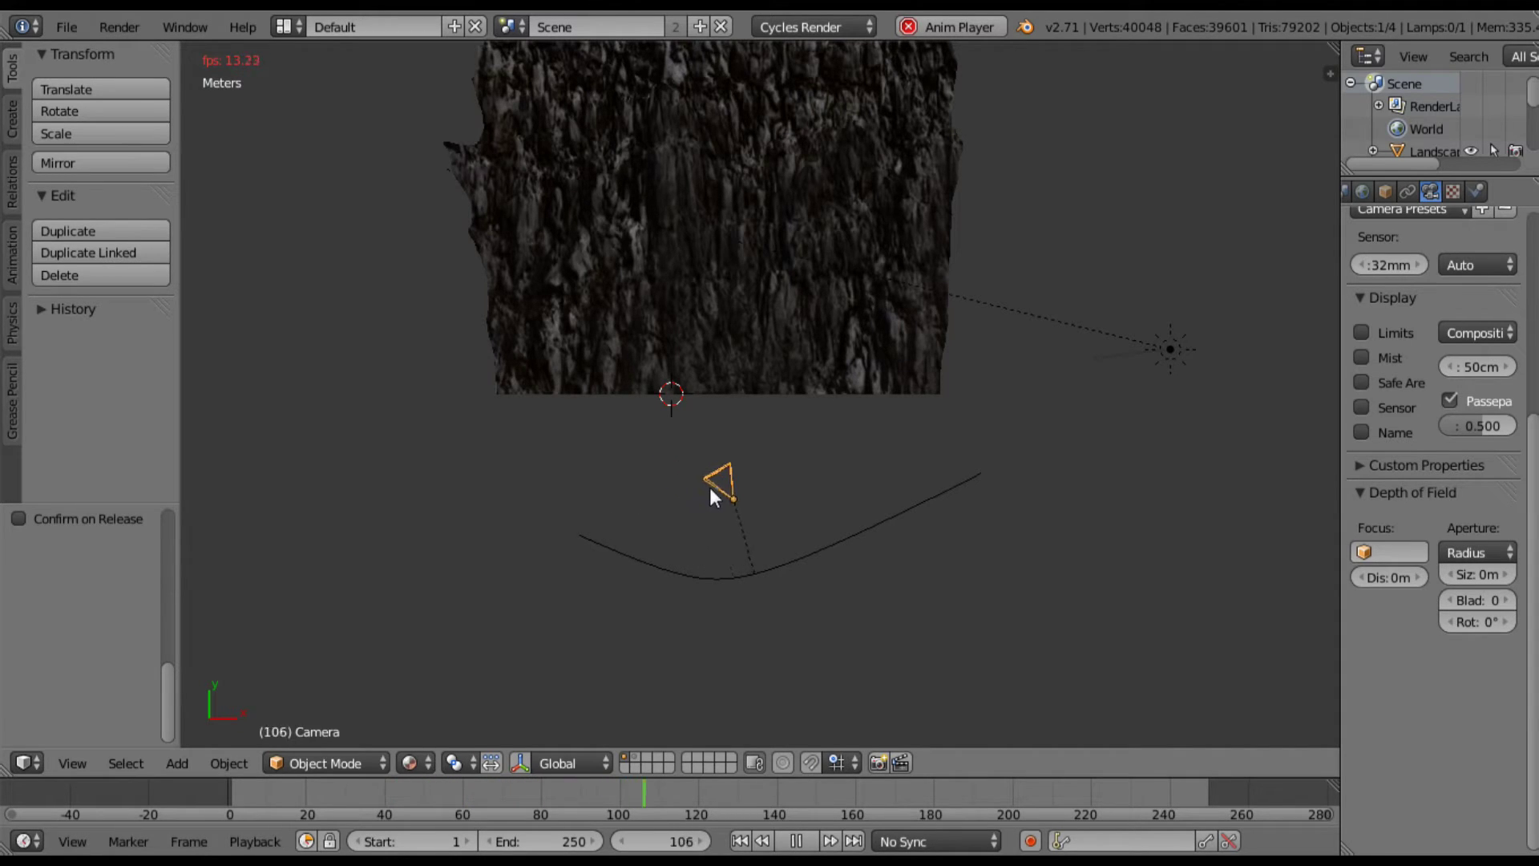
{"action": "left_click", "coordinate": [776, 843]}
{"action": "key", "text": "shift+Left"}
Step: Preview the flythrough through the camera, stop at frame 228, and return to top view
{"action": "key", "text": "KP_0"}
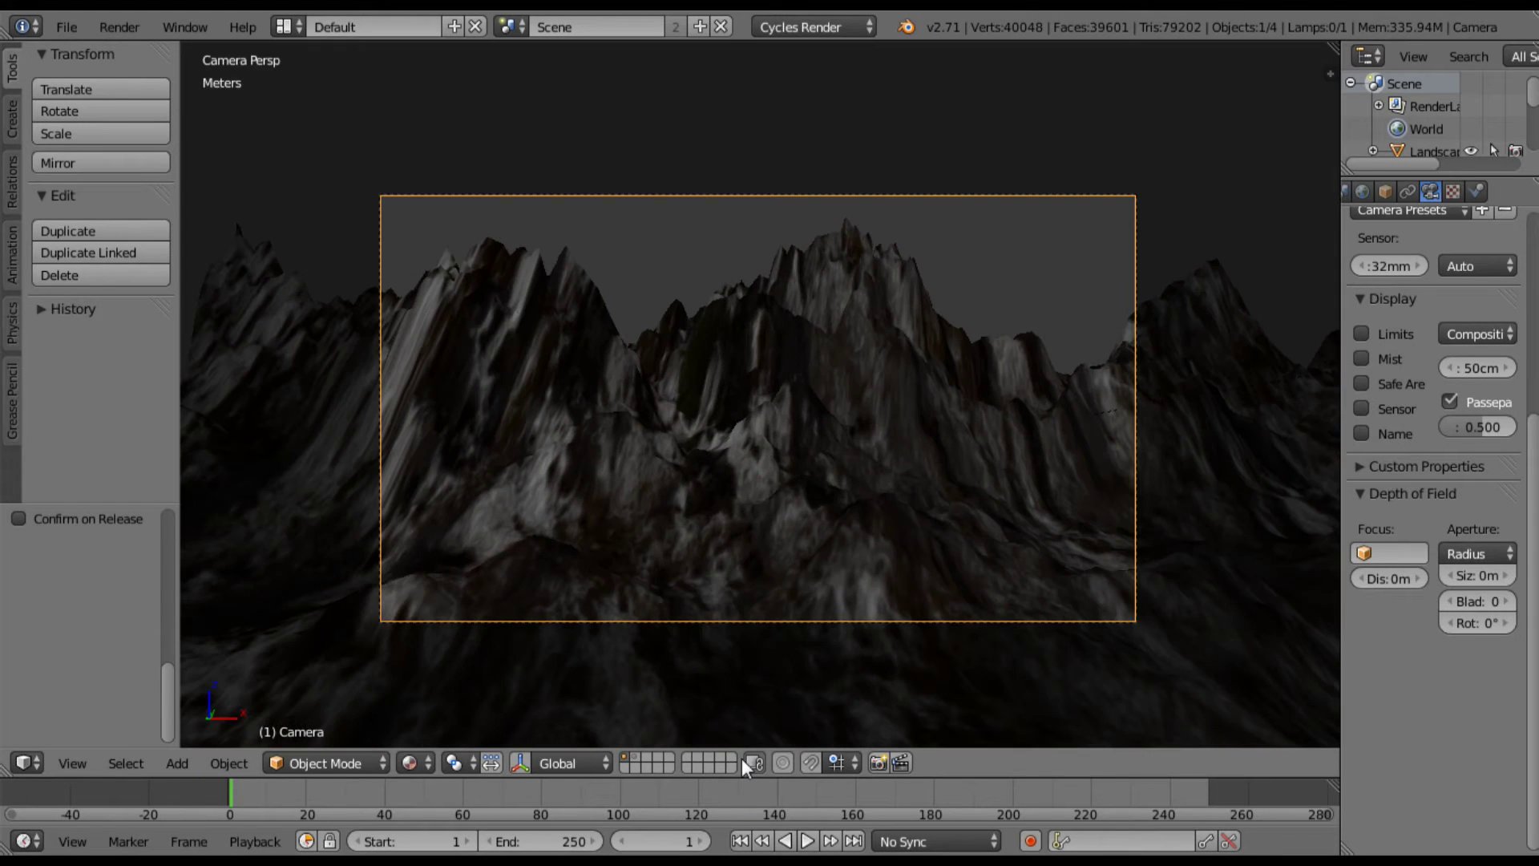
{"action": "left_click", "coordinate": [807, 840]}
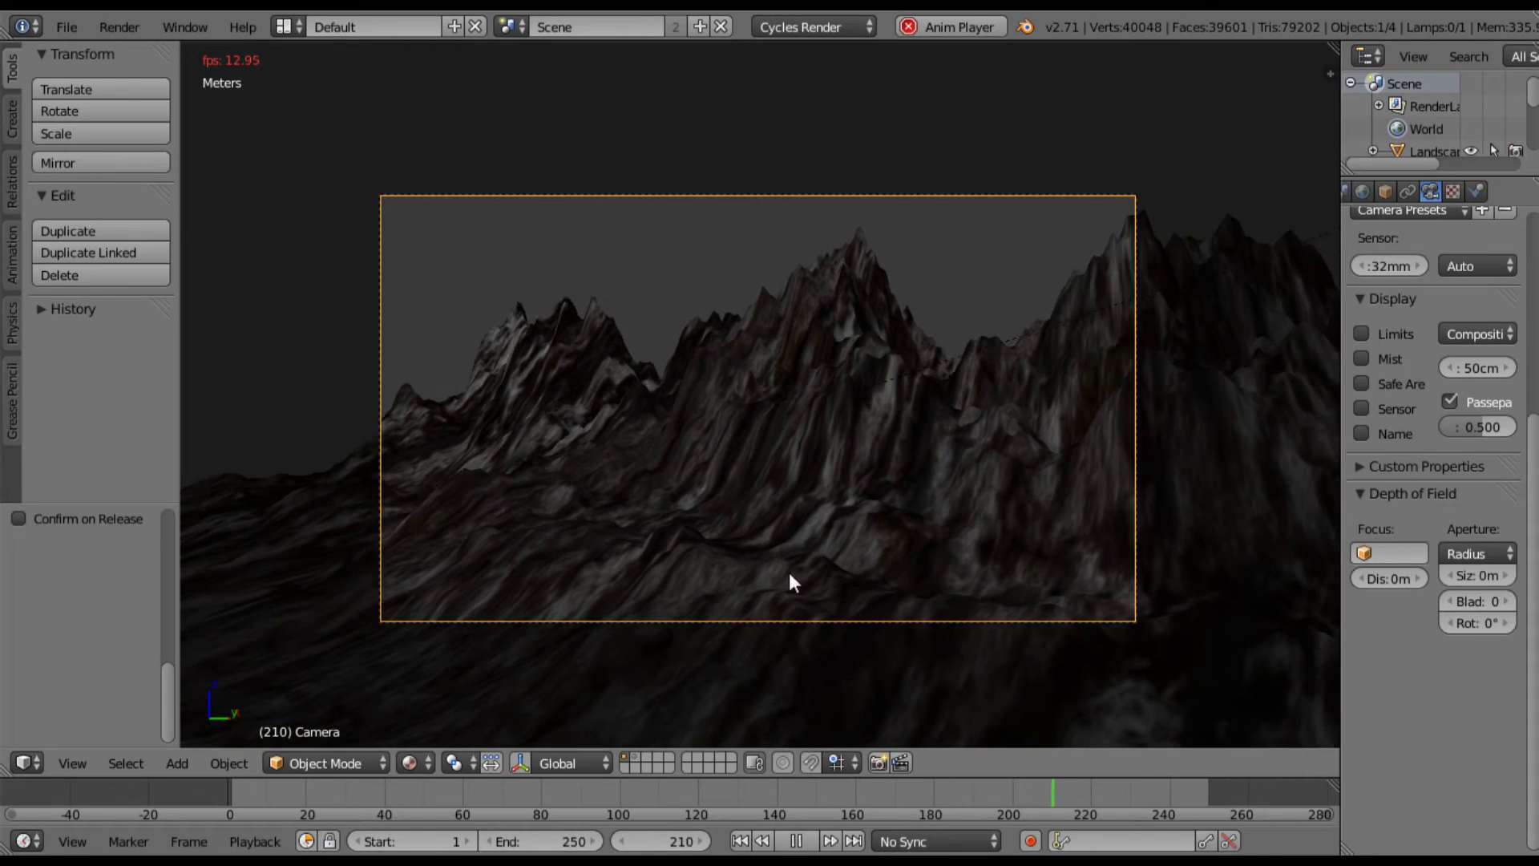
{"action": "left_click", "coordinate": [796, 840]}
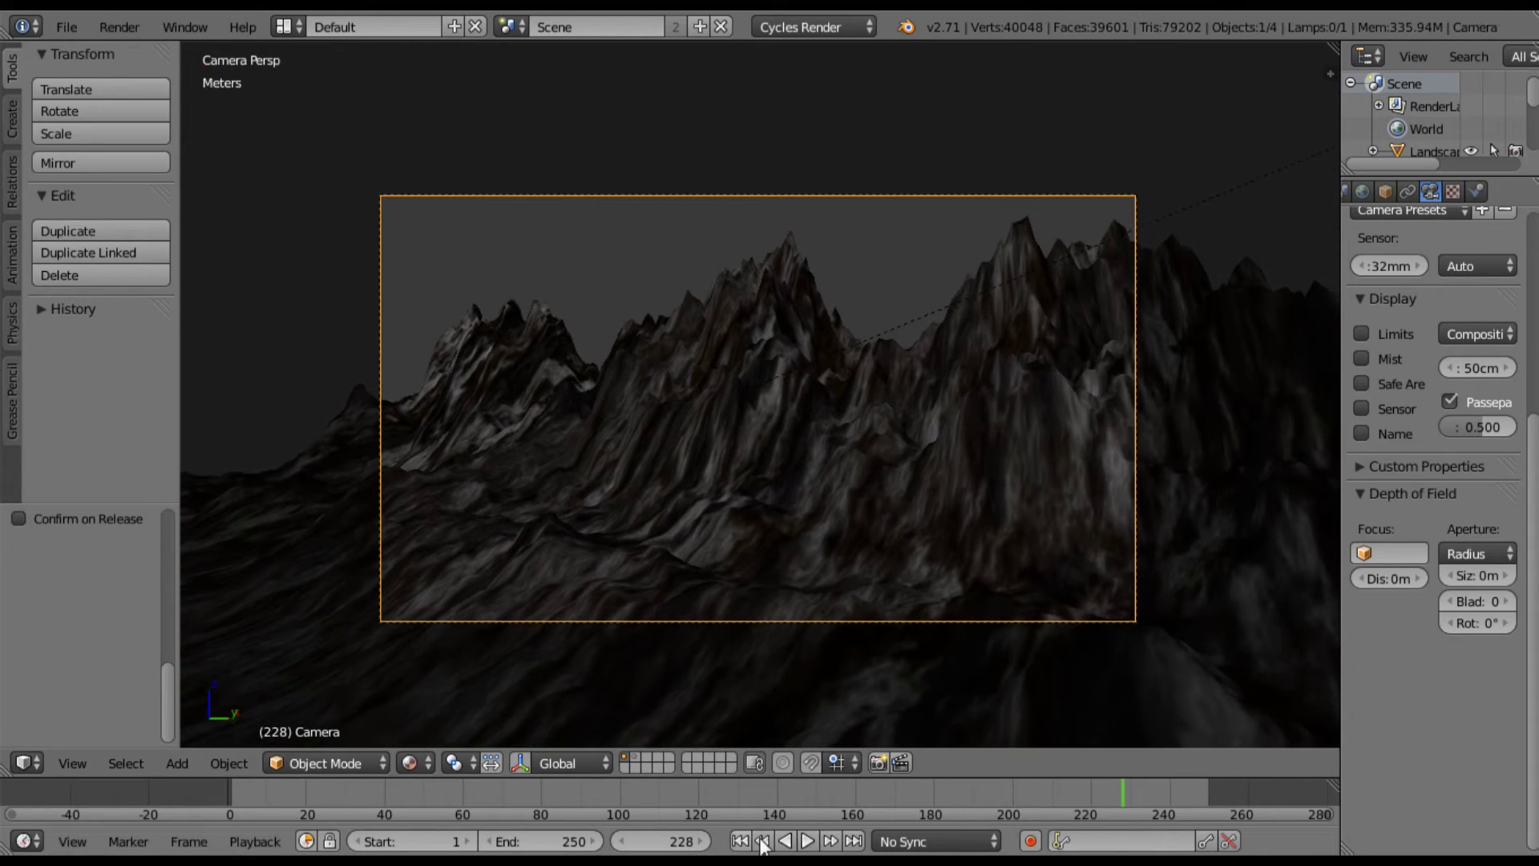
{"action": "key", "text": "KP_7"}
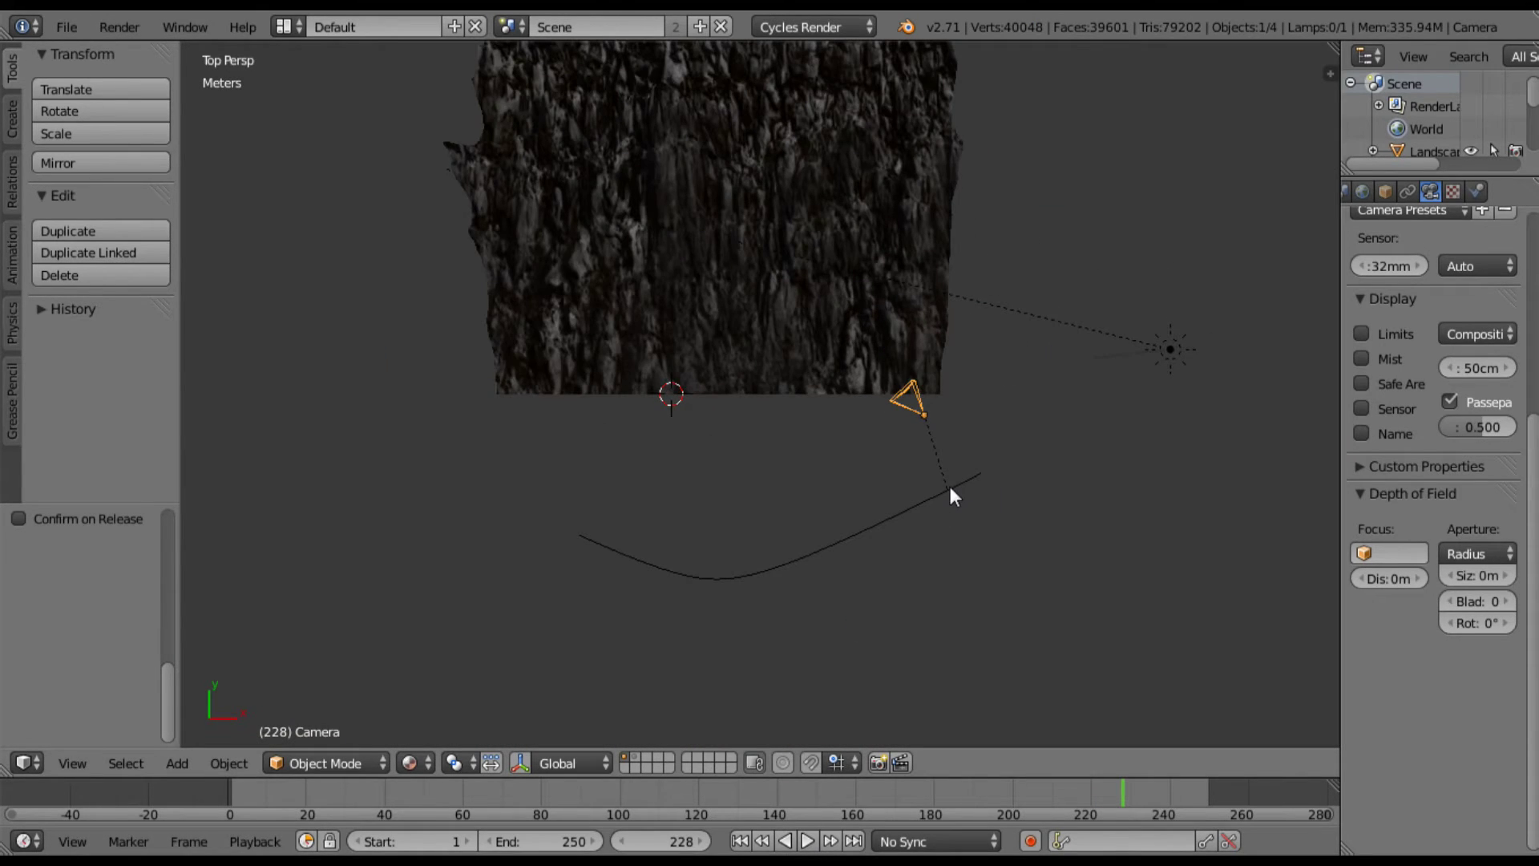
Step: Select the NURBS path's end point in Edit Mode from the side view
{"action": "right_click", "coordinate": [949, 488]}
{"action": "key", "text": "Tab"}
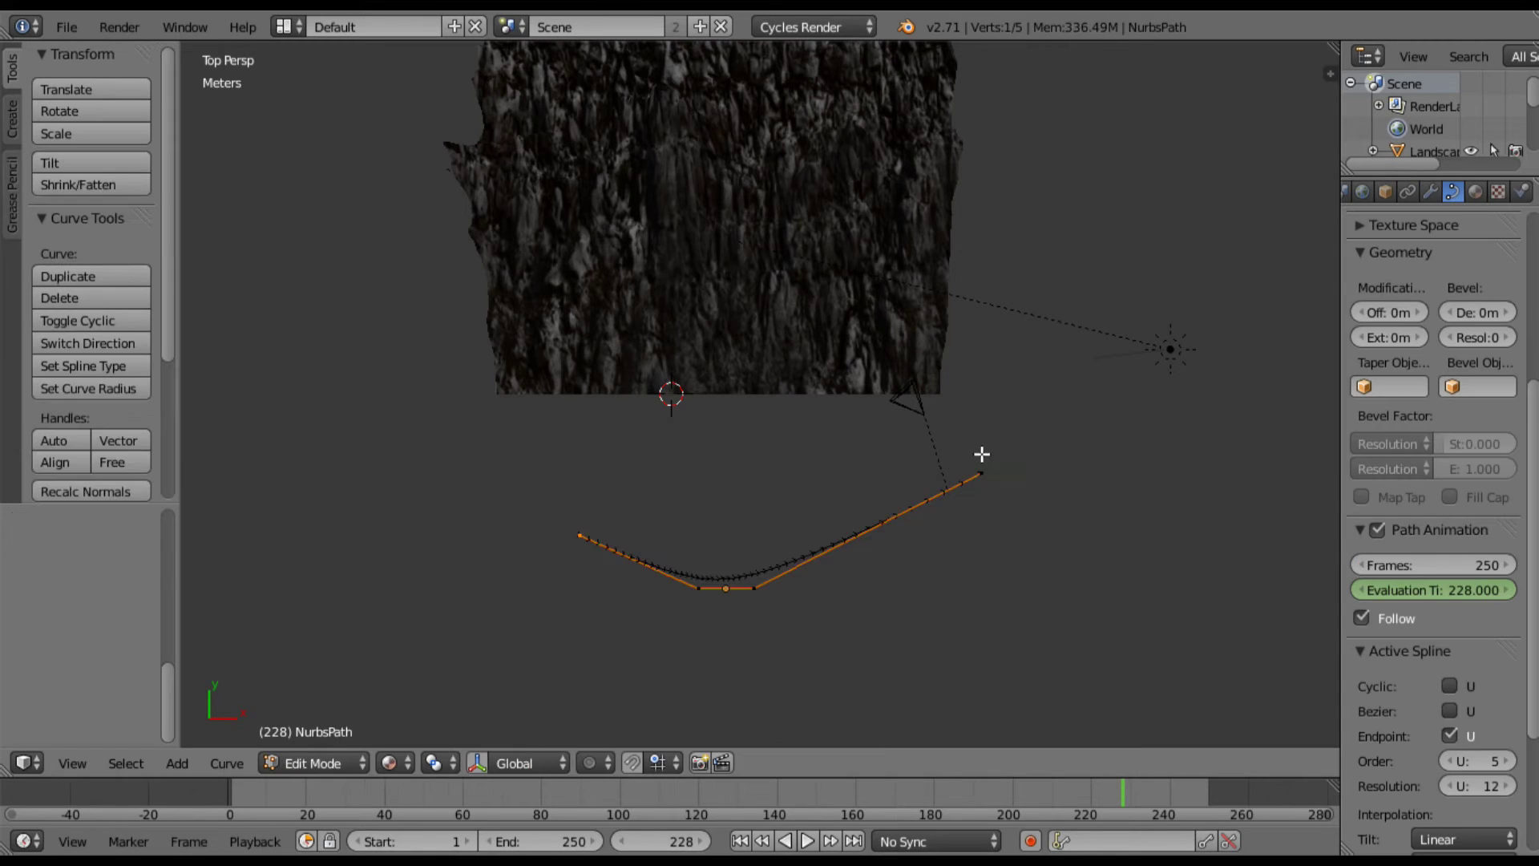
{"action": "key", "text": "b"}
{"action": "left_click_drag", "start_coordinate": [980, 452], "coordinate": [1005, 519]}
{"action": "key", "text": "KP_3"}
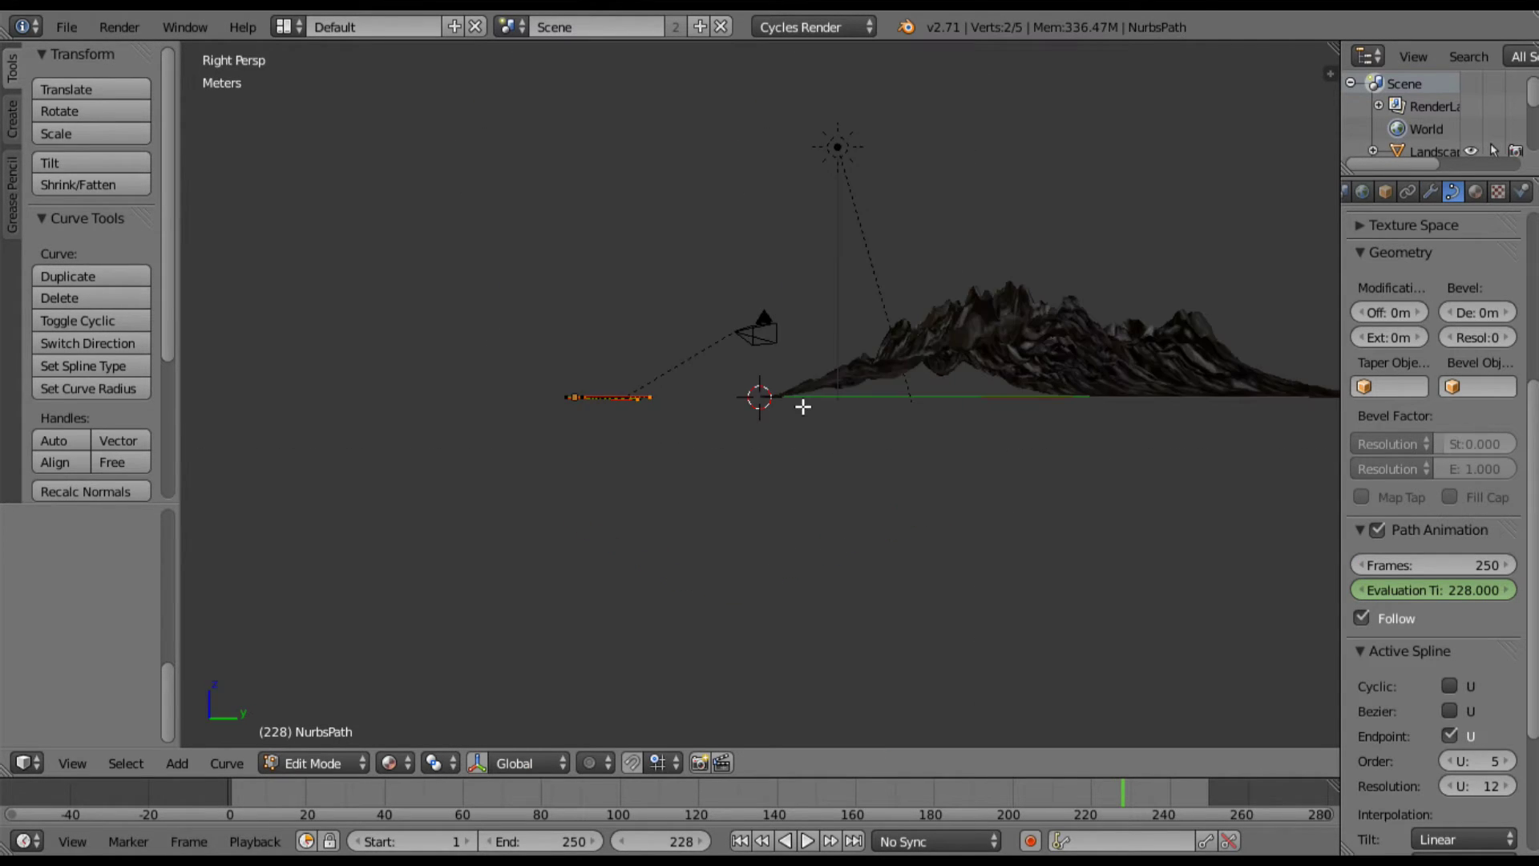
{"action": "key", "text": "g"}
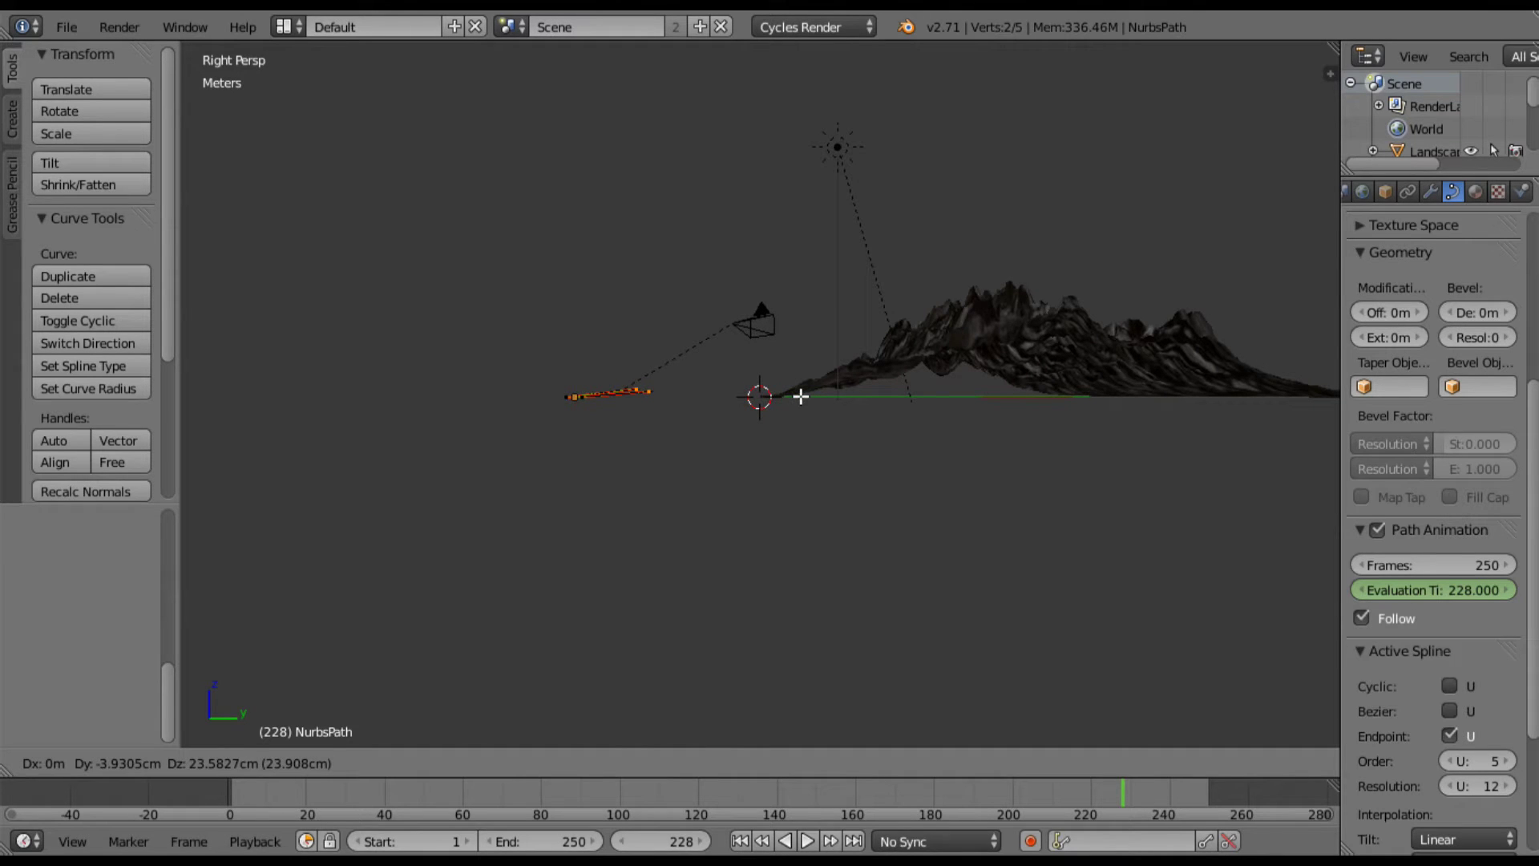
{"action": "right_click", "coordinate": [701, 394]}
{"action": "middle_click_drag", "start_coordinate": [691, 450], "coordinate": [703, 556]}
{"action": "key", "text": "b"}
{"action": "left_click_drag", "start_coordinate": [697, 539], "coordinate": [732, 589]}
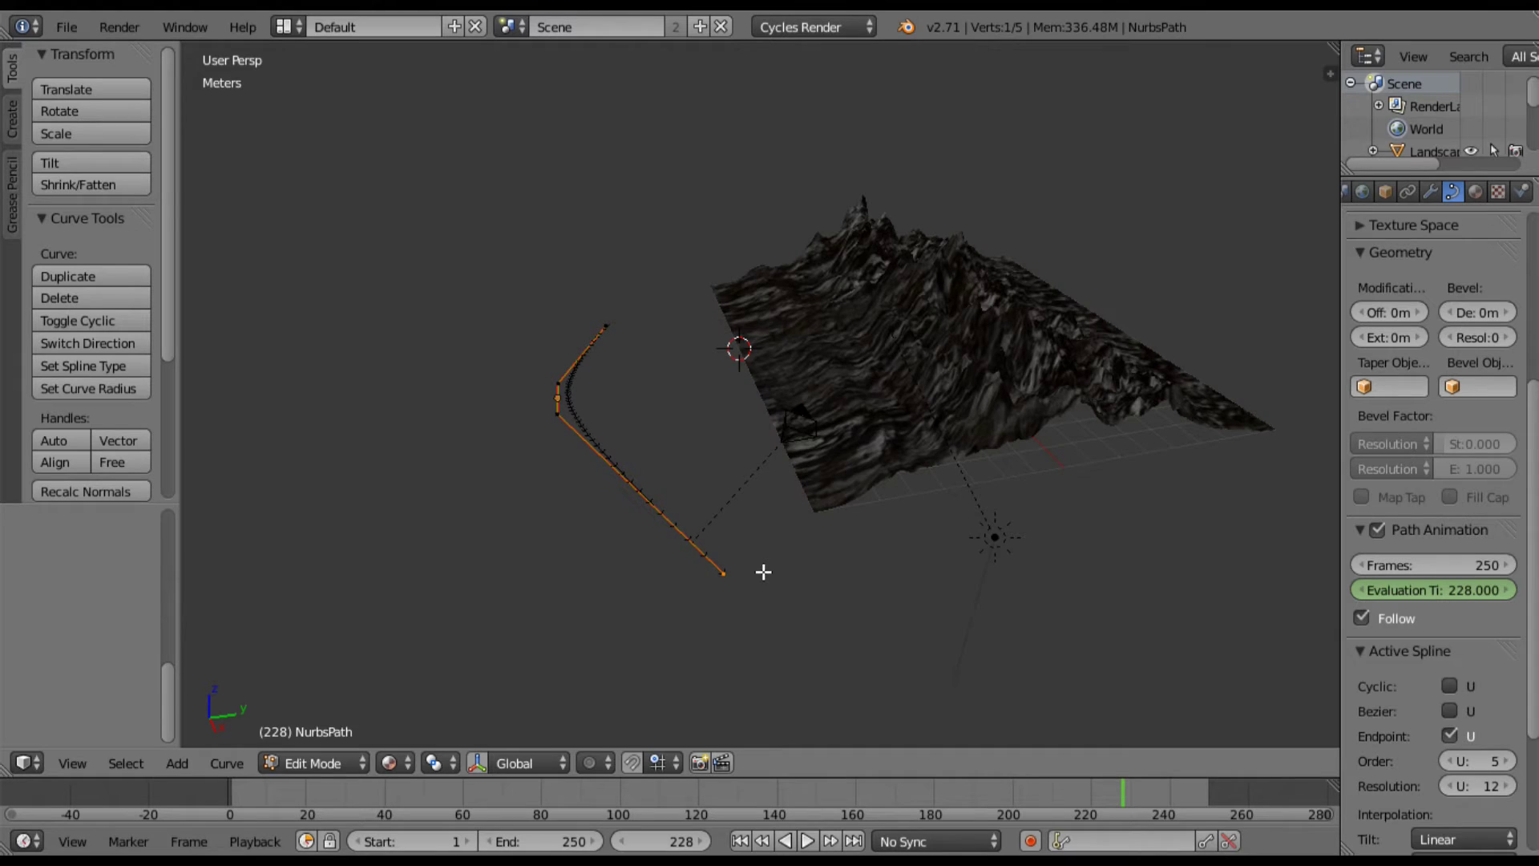
{"action": "key", "text": "KP_3"}
Step: Raise the end point along Z, extend it along Y into the mountains, and view through the camera
{"action": "key", "text": "g"}
{"action": "key", "text": "z"}
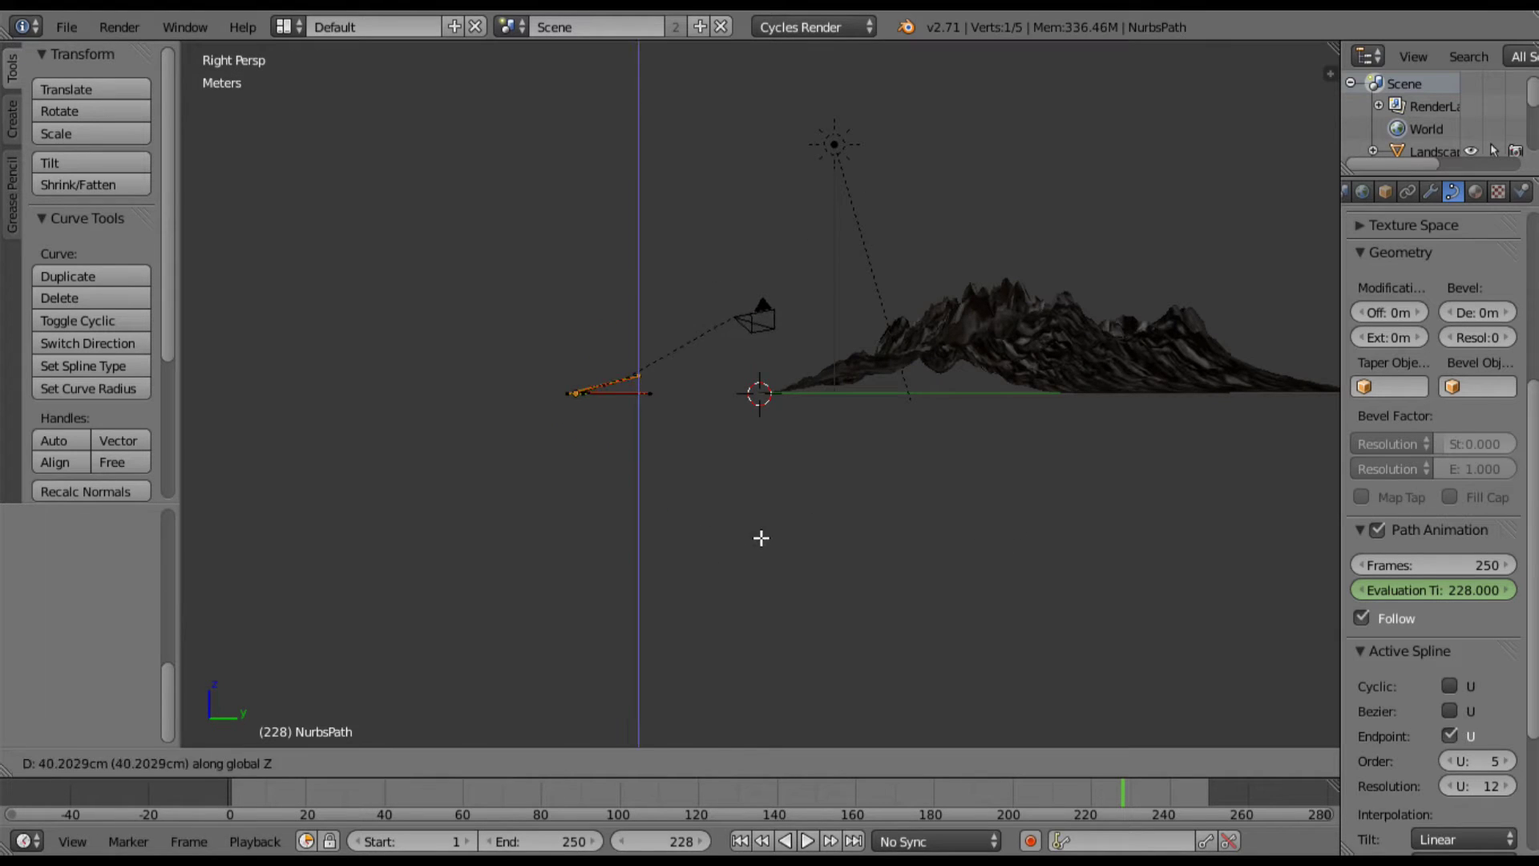
{"action": "left_click", "coordinate": [761, 511]}
{"action": "key", "text": "g"}
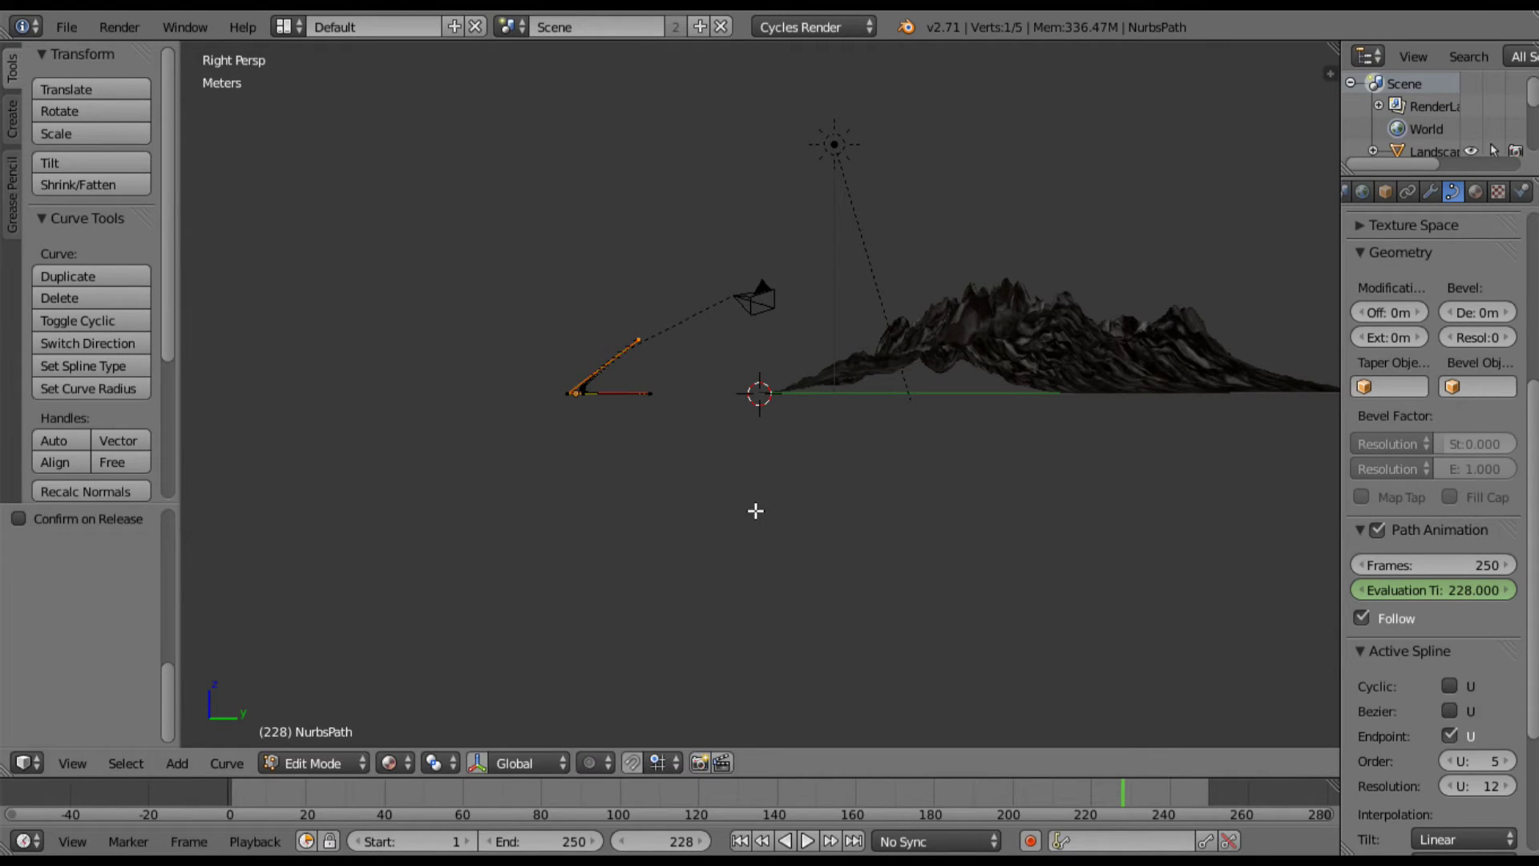
{"action": "key", "text": "y"}
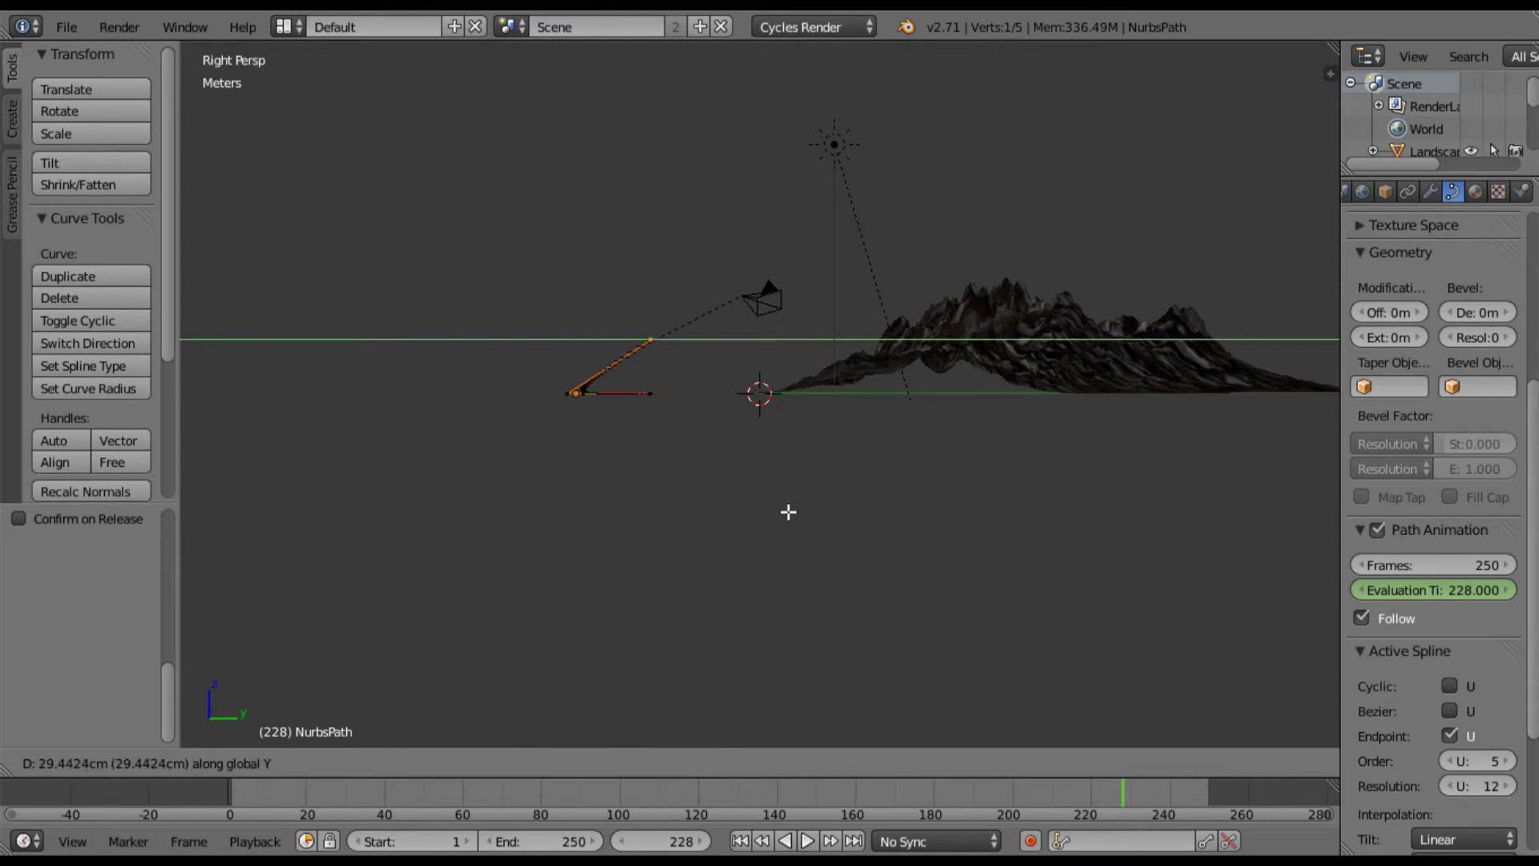
{"action": "left_click", "coordinate": [1016, 488]}
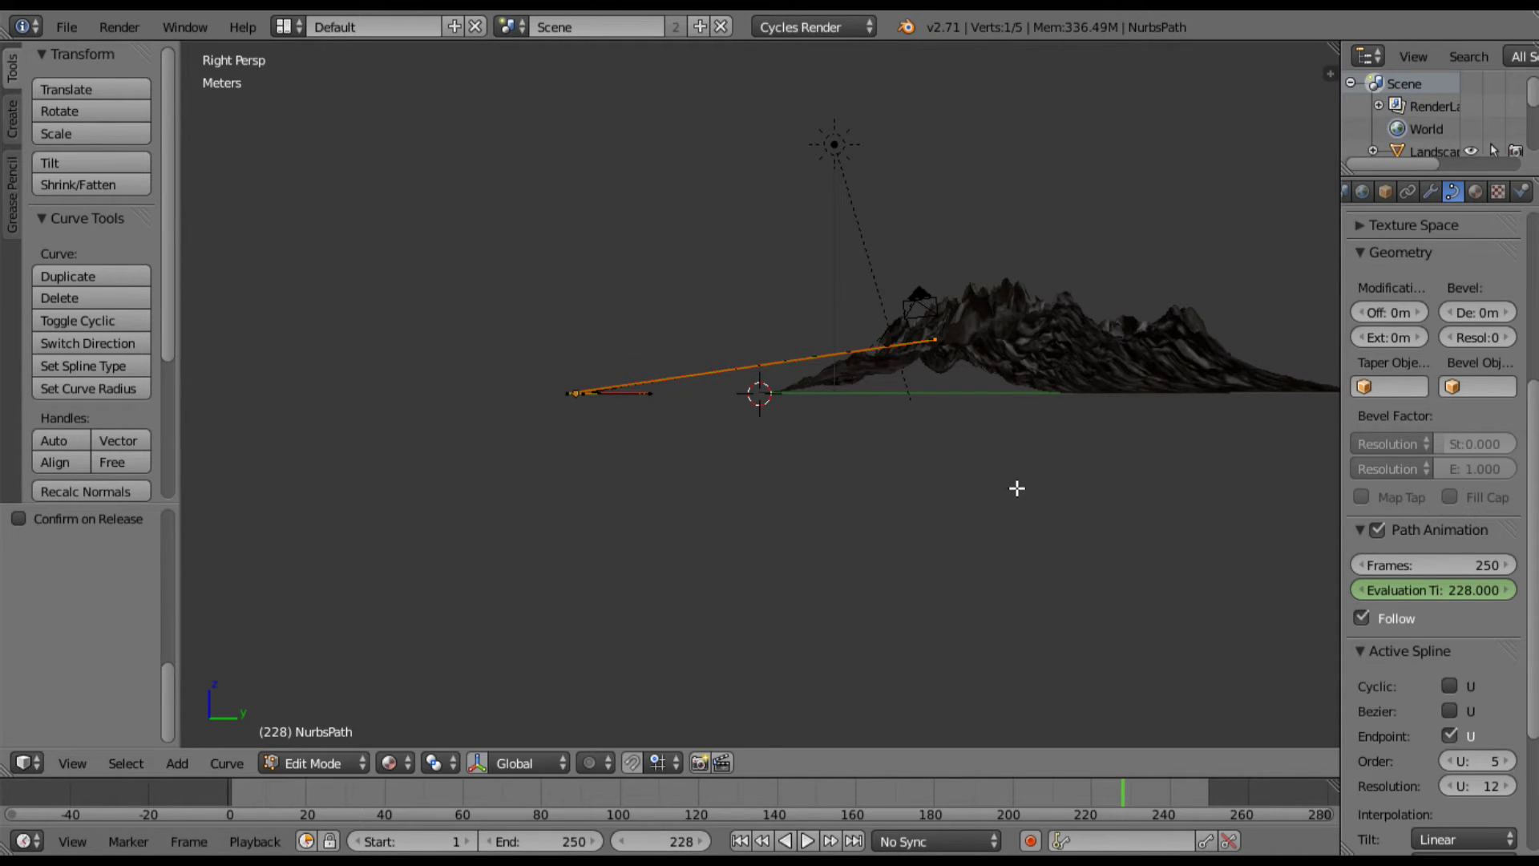
{"action": "key", "text": "KP_0"}
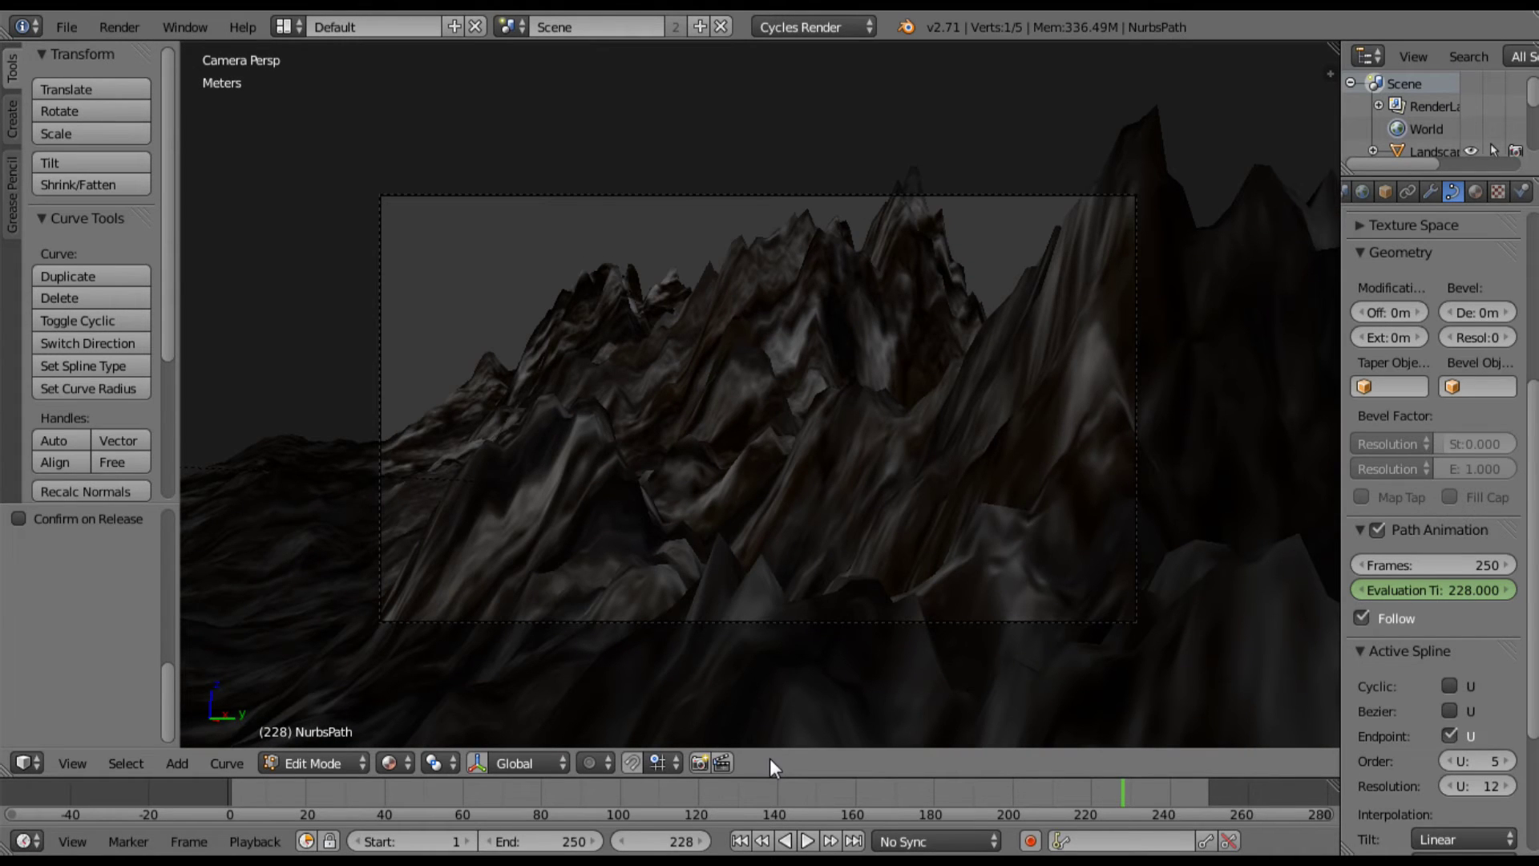
Step: Preview the reshaped camera flight from frame 1, stop it, rewind to frame 1 and view from above
{"action": "left_click", "coordinate": [746, 844]}
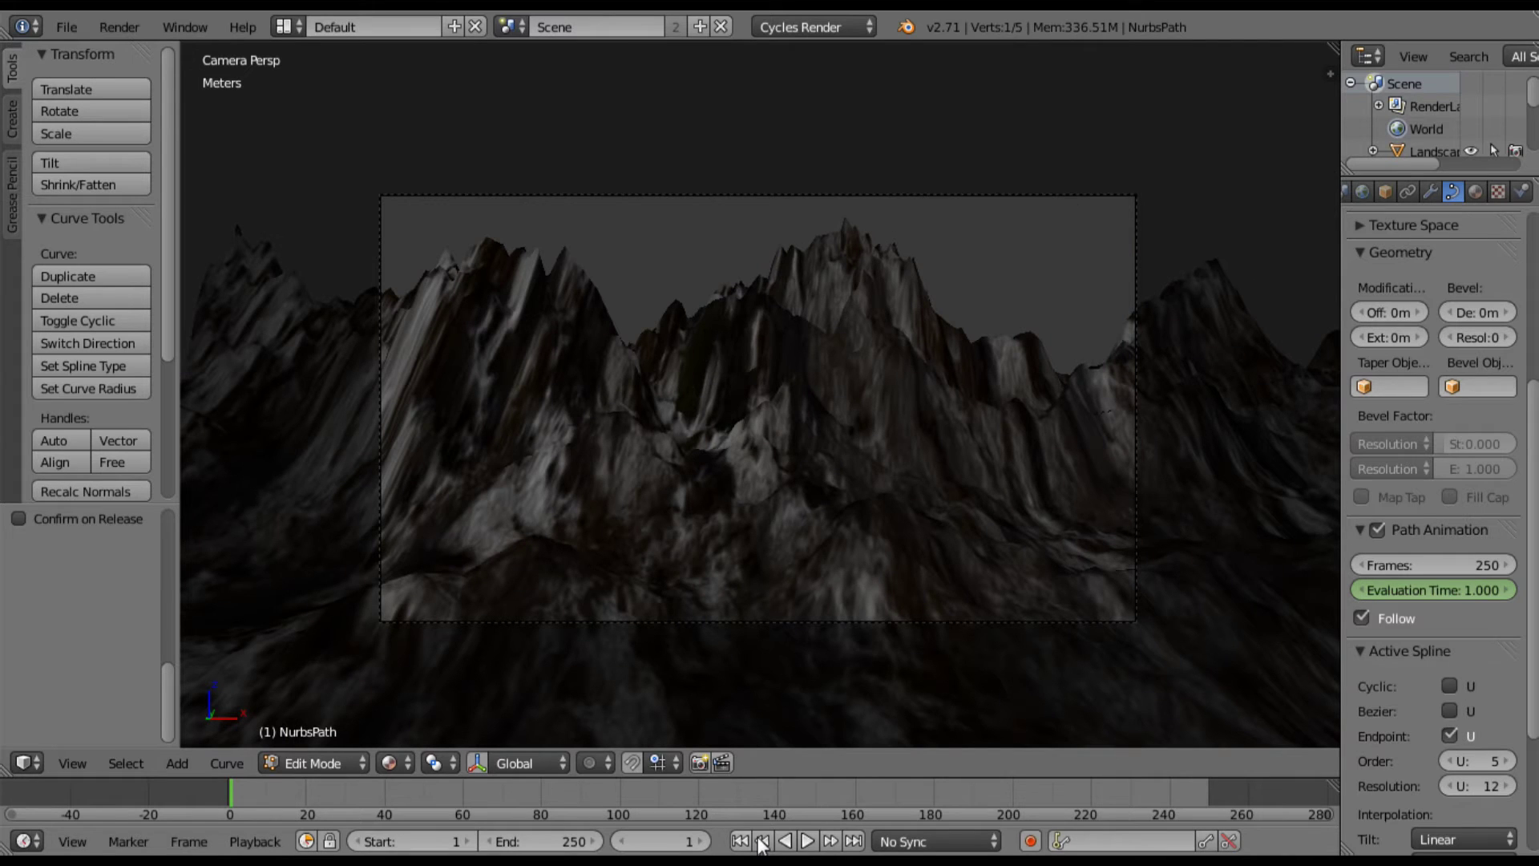
{"action": "left_click", "coordinate": [807, 841]}
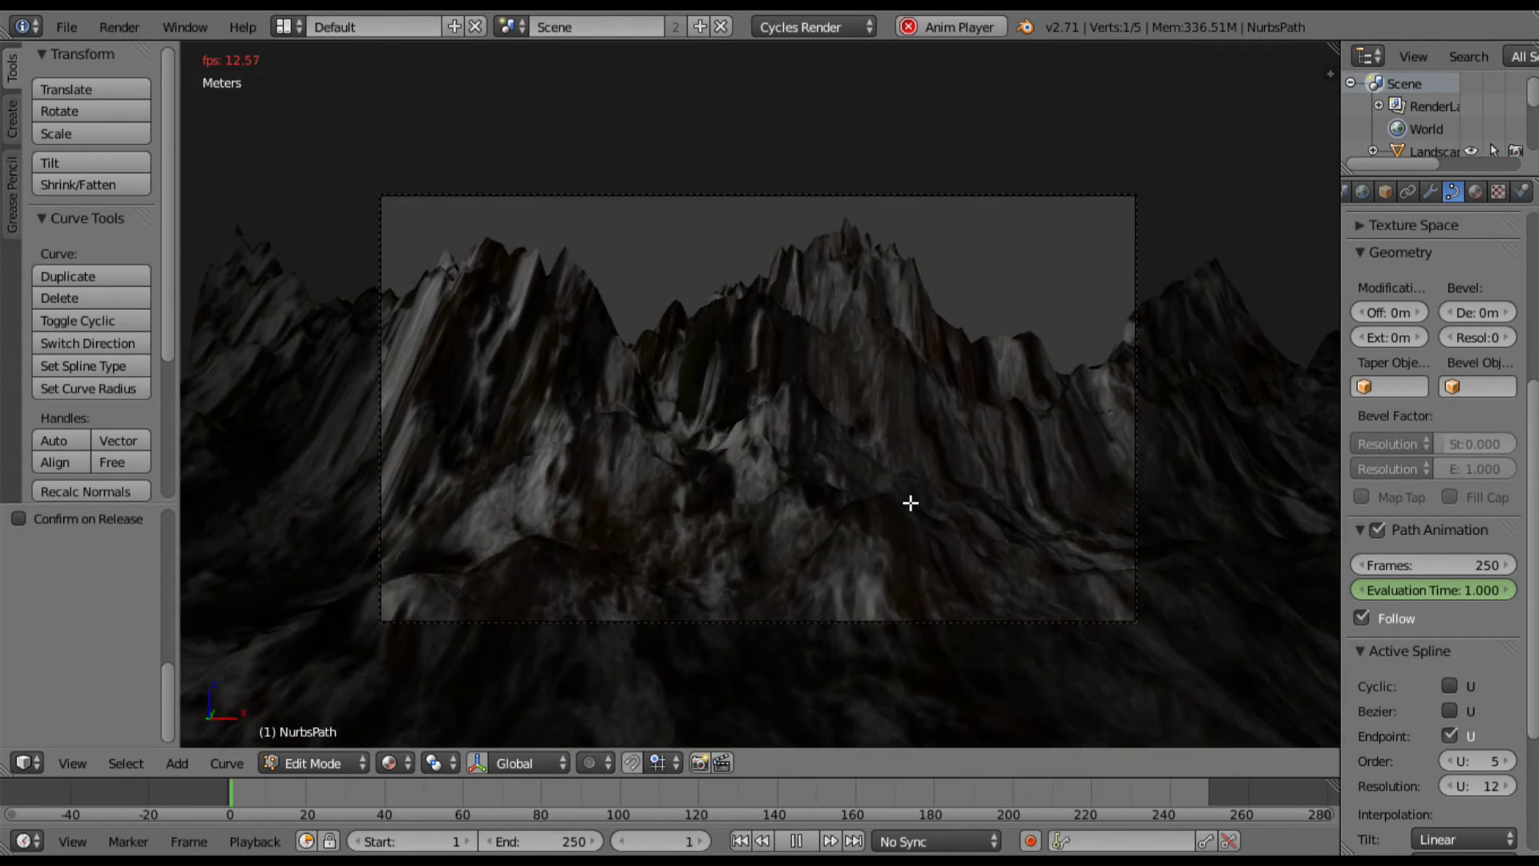
{"action": "key", "text": "Up"}
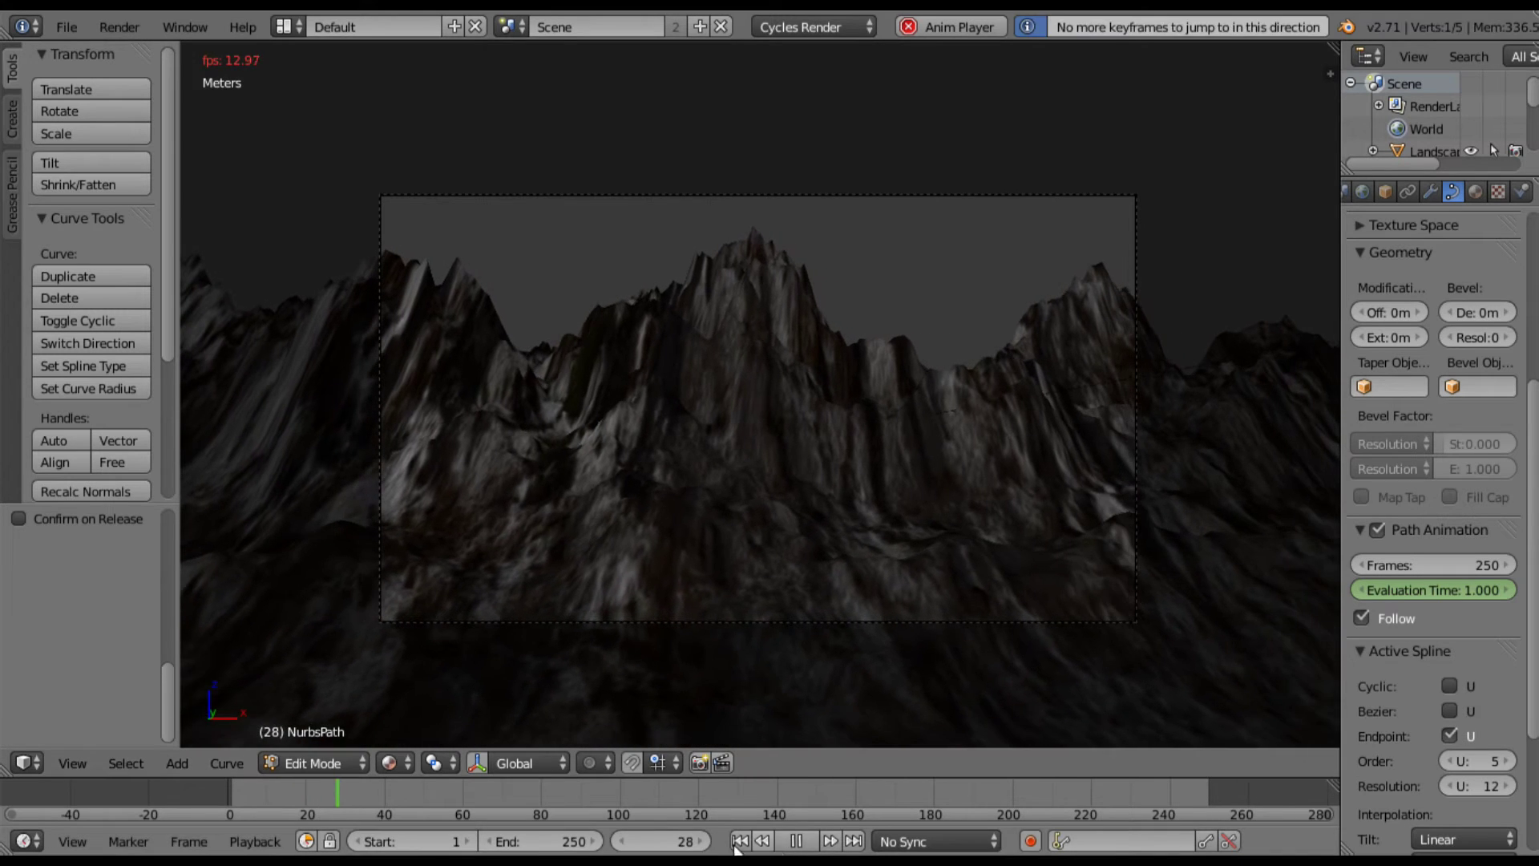
{"action": "key", "text": "alt+a"}
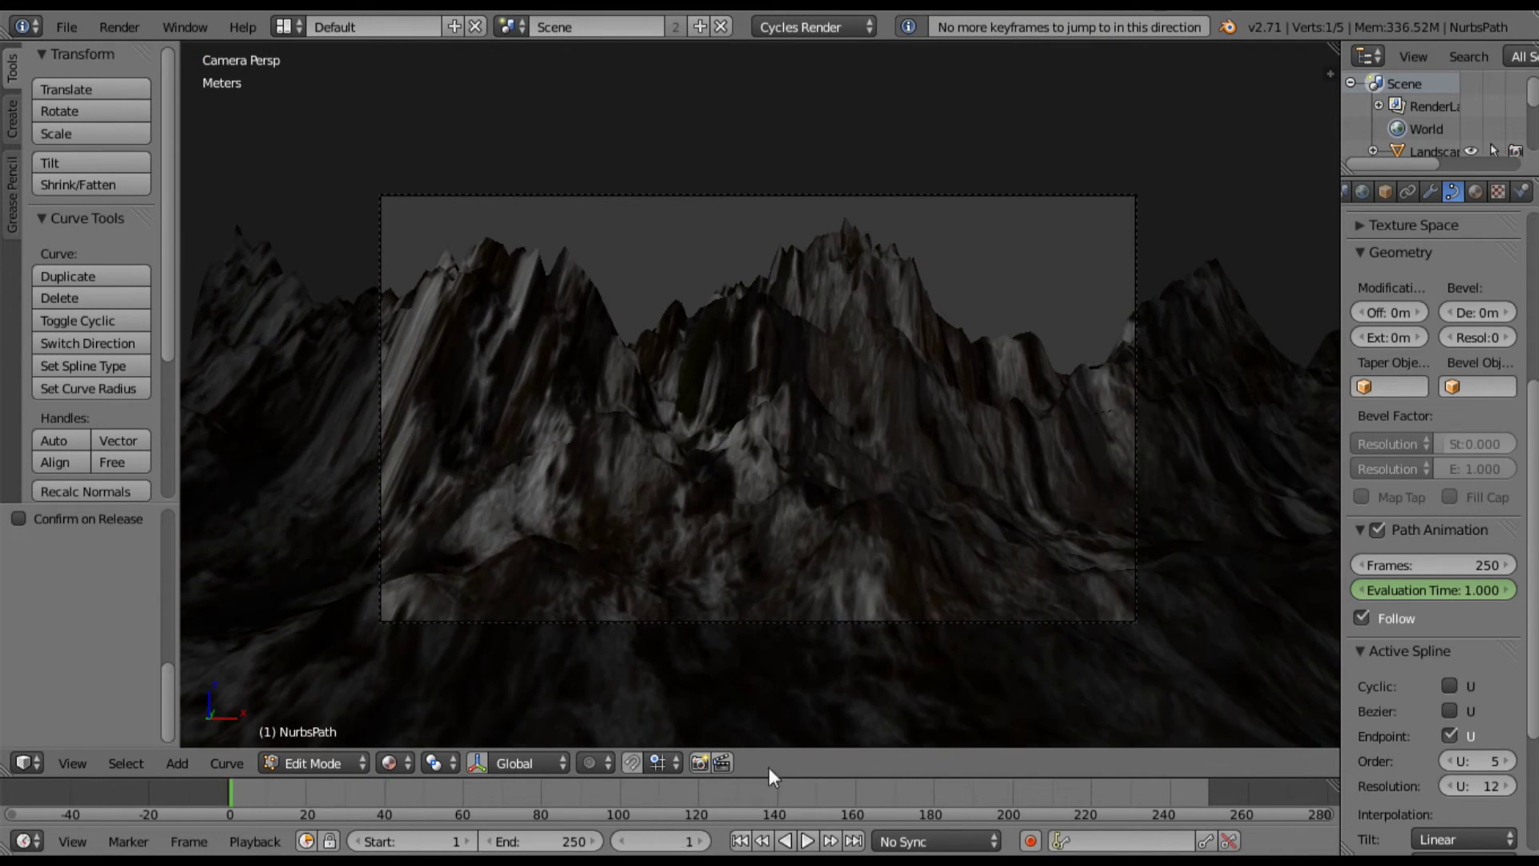
{"action": "key", "text": "shift+Left"}
{"action": "key", "text": "KP_7"}
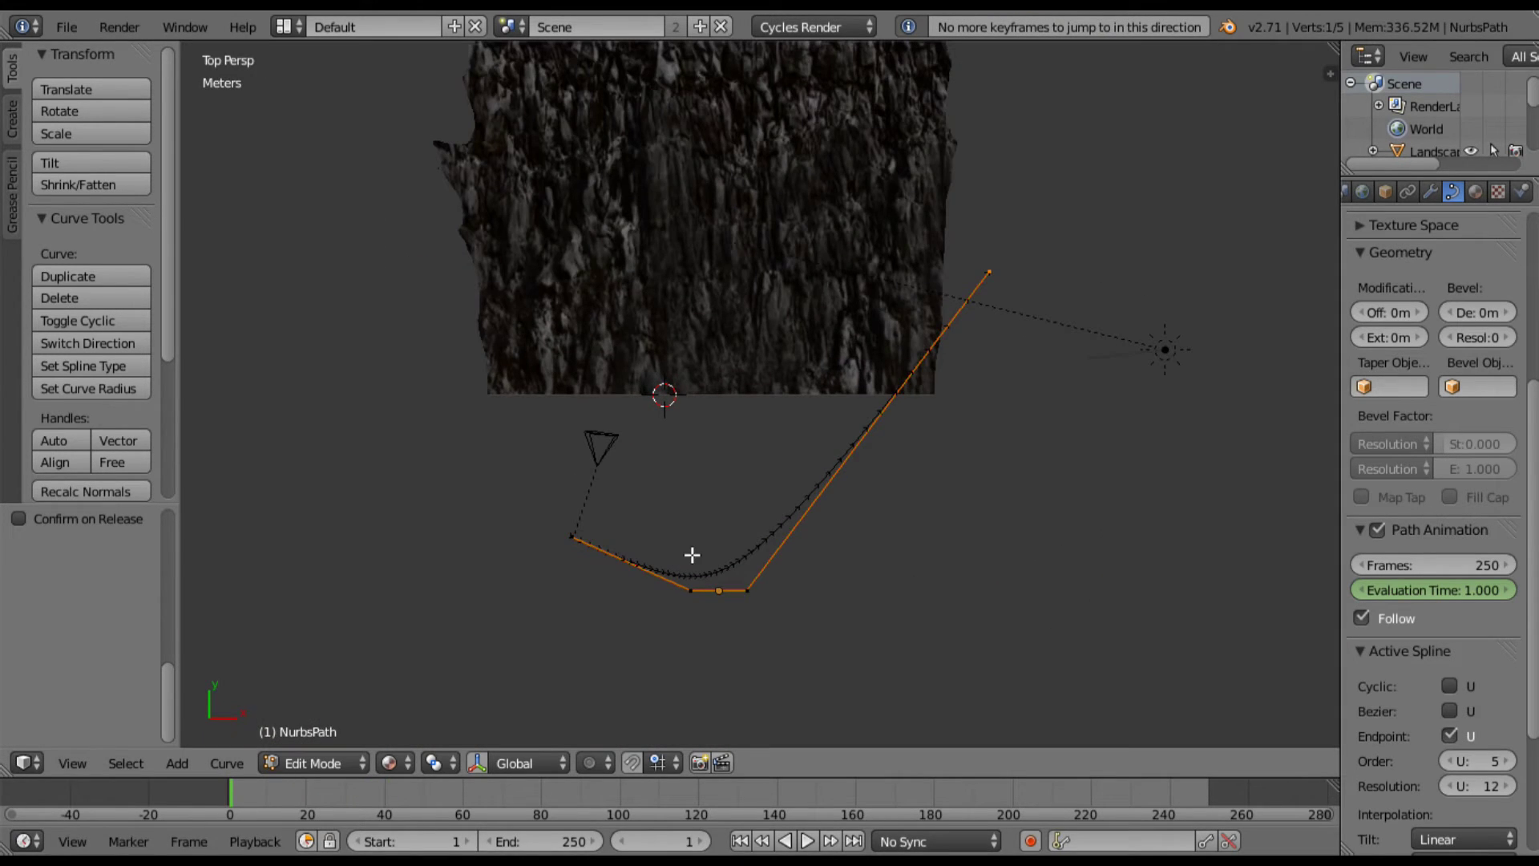
{"action": "middle_click_drag", "start_coordinate": [692, 554], "coordinate": [677, 406]}
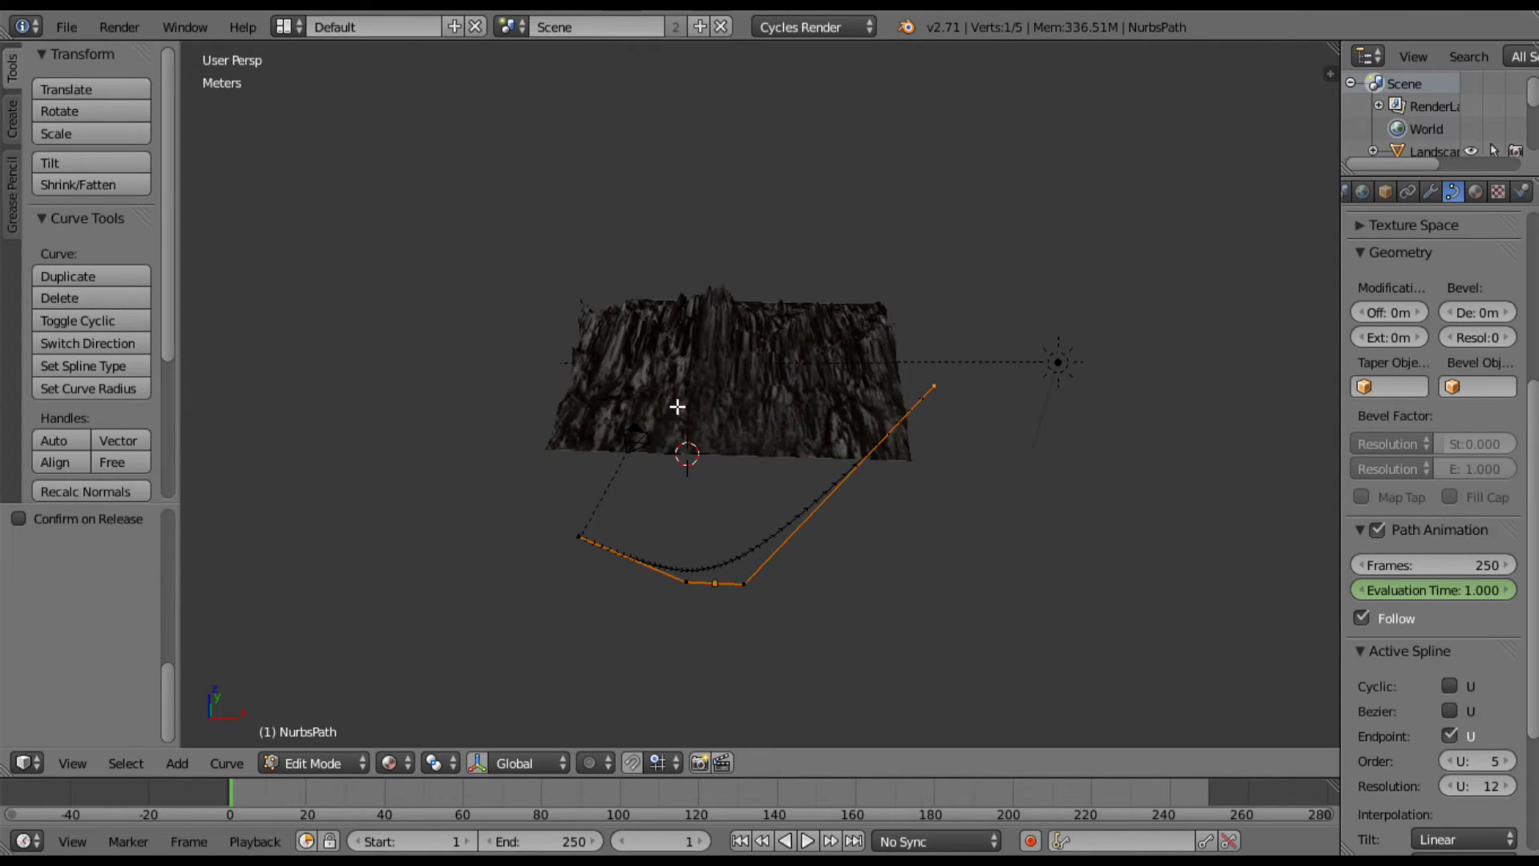
{"action": "scroll", "coordinate": [677, 409], "scroll_direction": "up", "scroll_amount": 5}
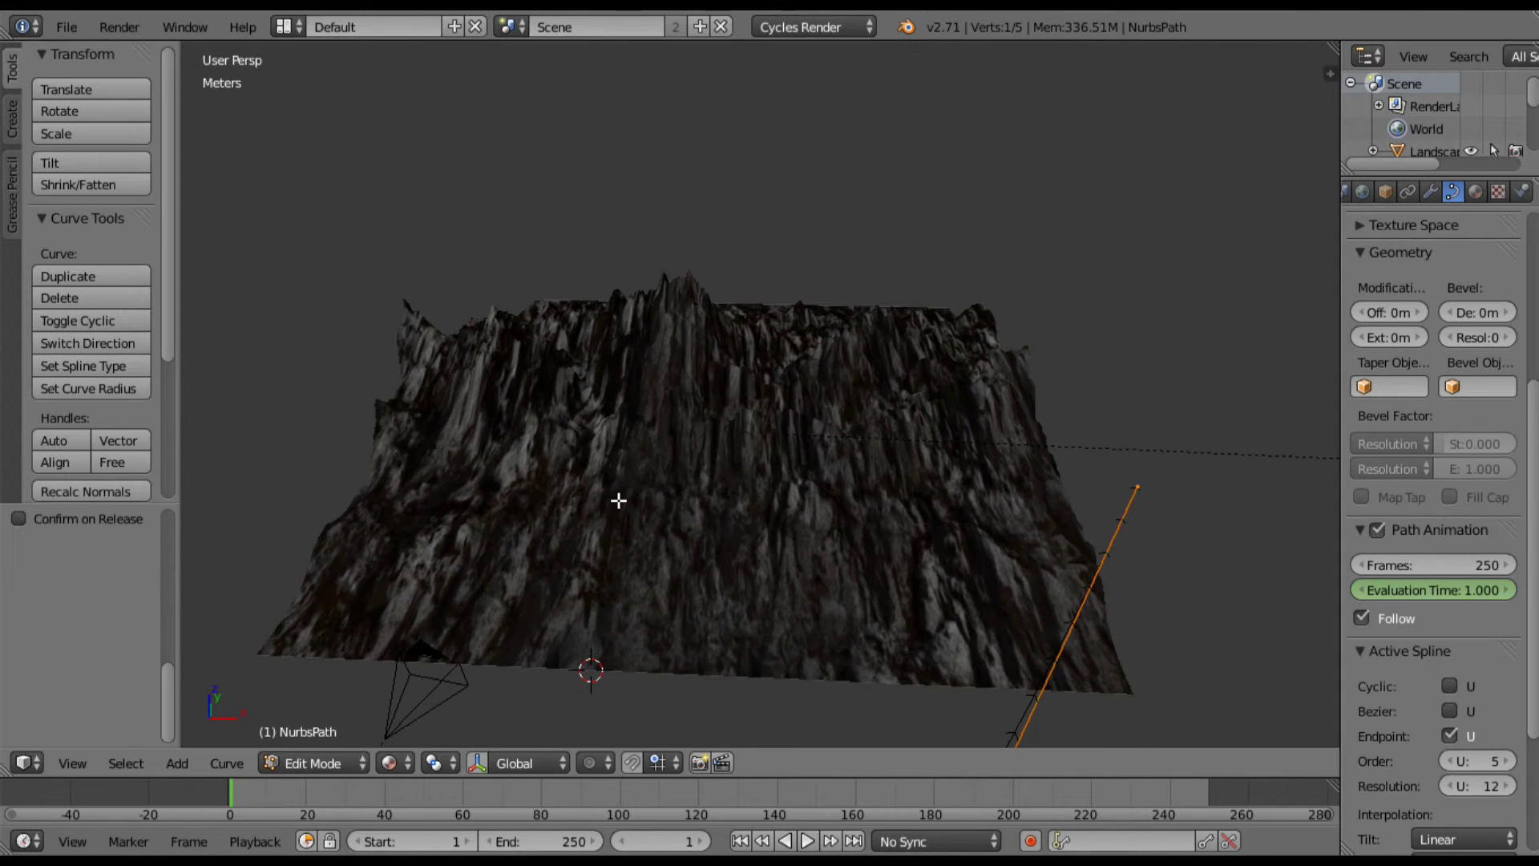
{"action": "middle_click_drag", "start_coordinate": [618, 500], "coordinate": [669, 489]}
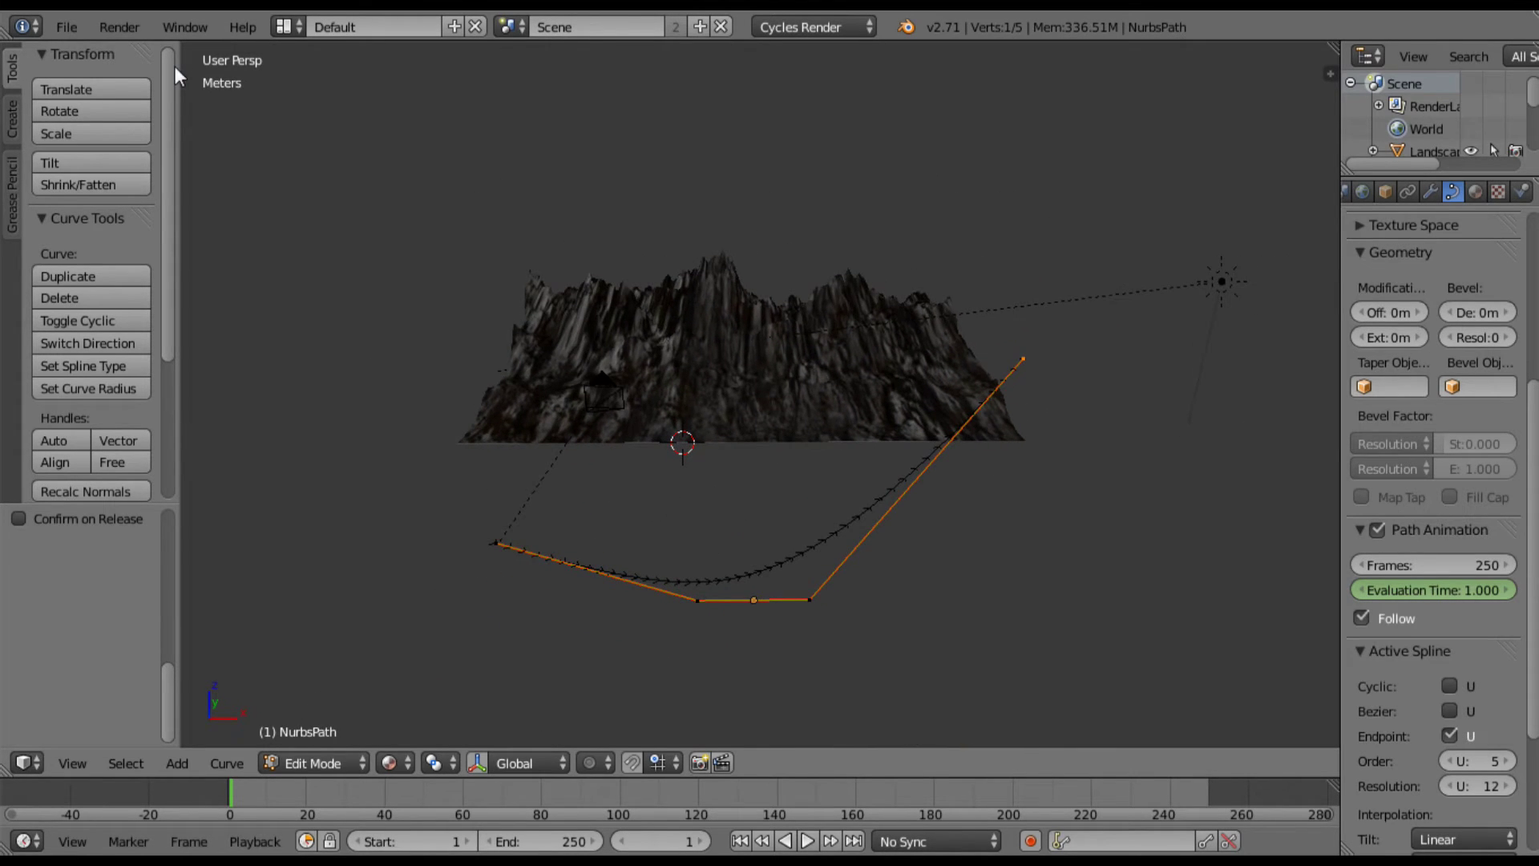
{"action": "left_click", "coordinate": [121, 28]}
{"action": "key", "text": "ctrl+z"}
{"action": "key", "text": "KP_7"}
{"action": "key", "text": "Up"}
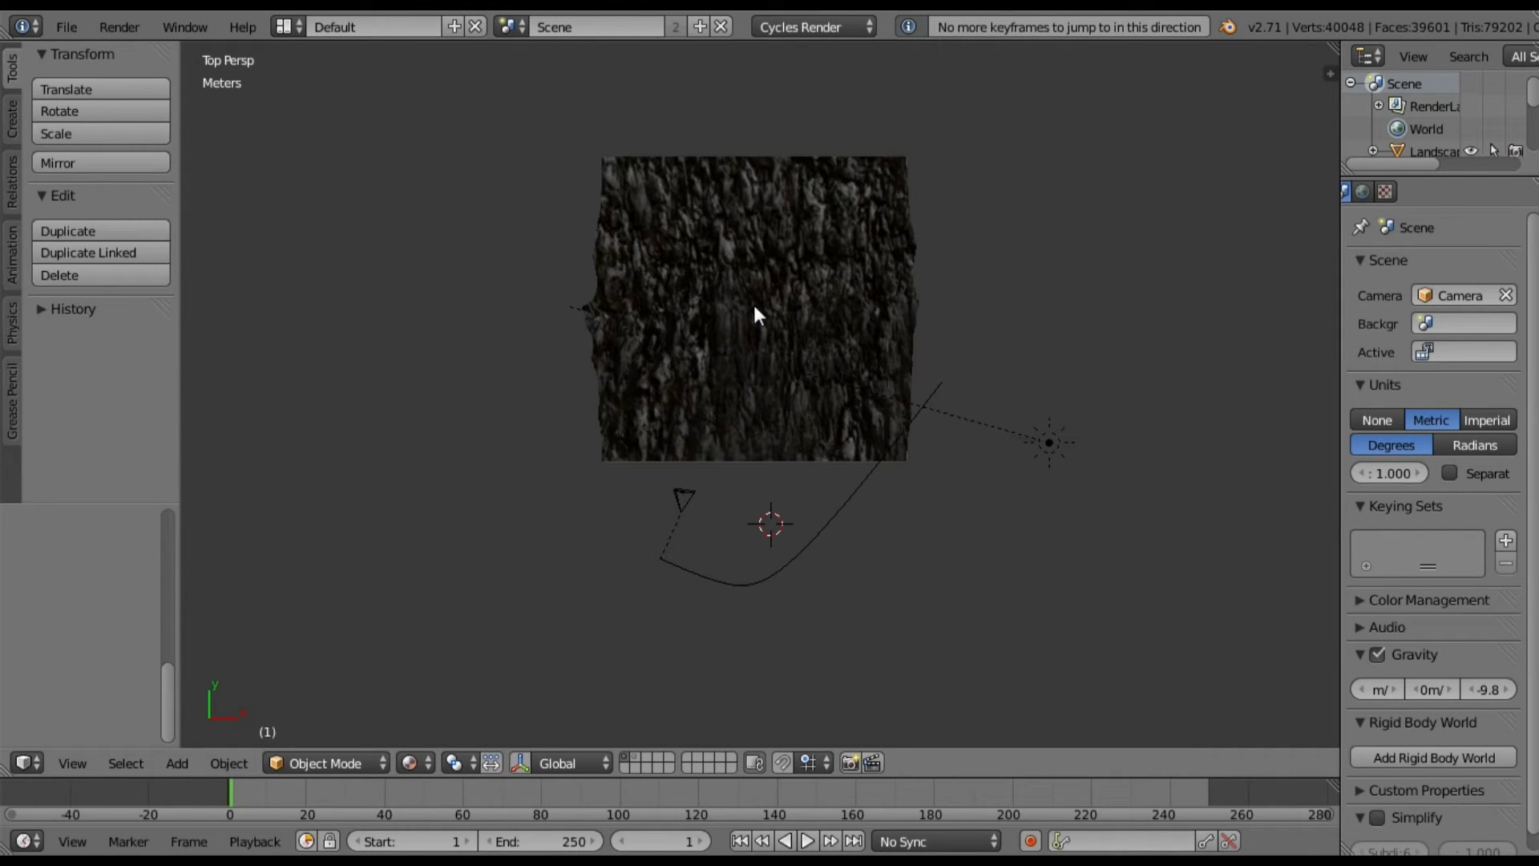
Step: Place the 3D cursor at the terrain's centre, then preview the animation and rewind to frame 1
{"action": "left_click", "coordinate": [754, 306]}
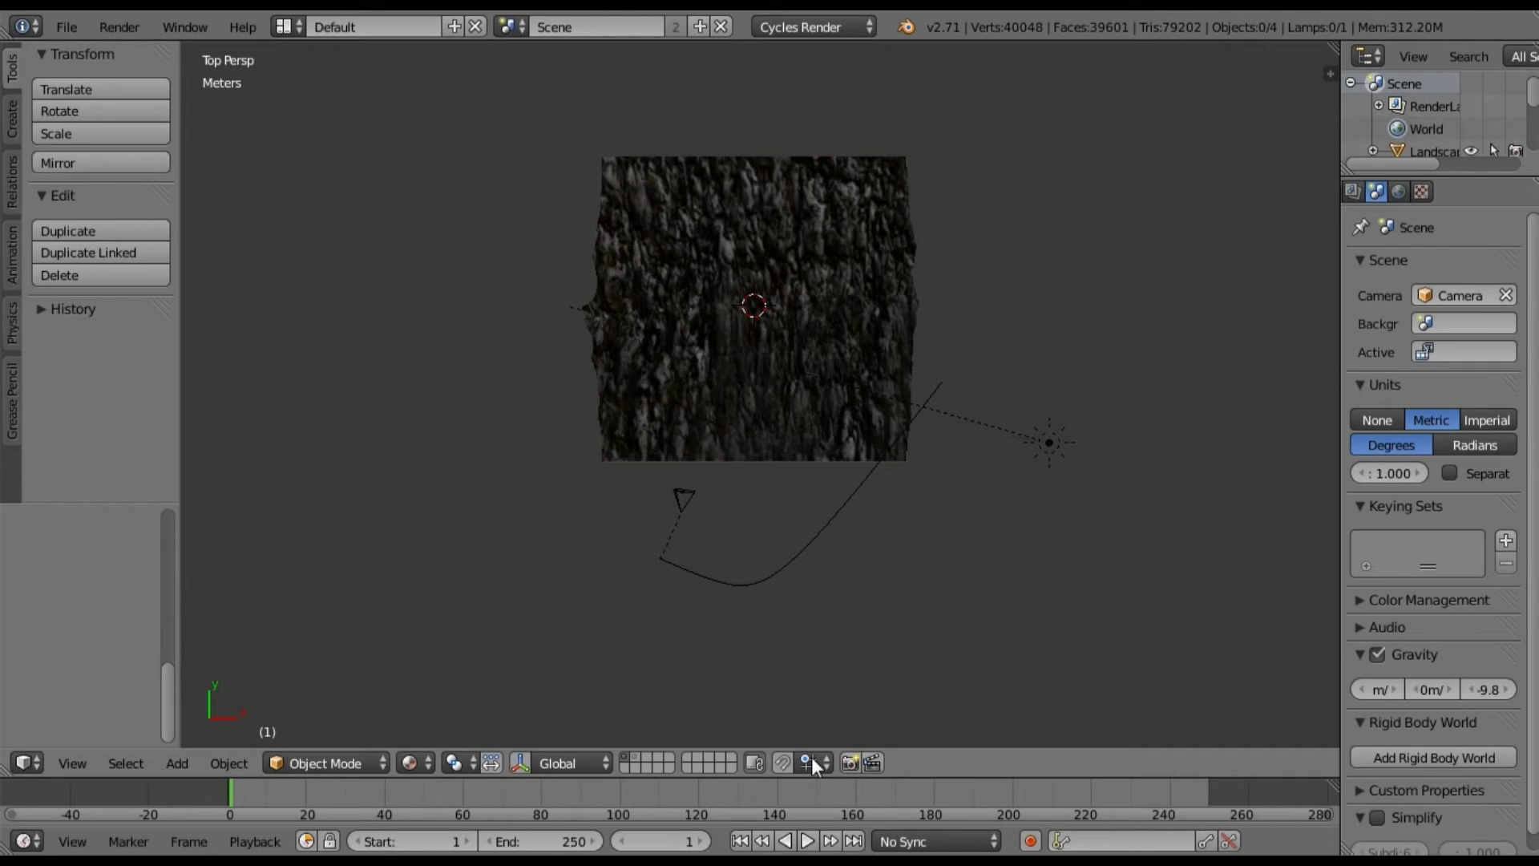
{"action": "left_click", "coordinate": [808, 841]}
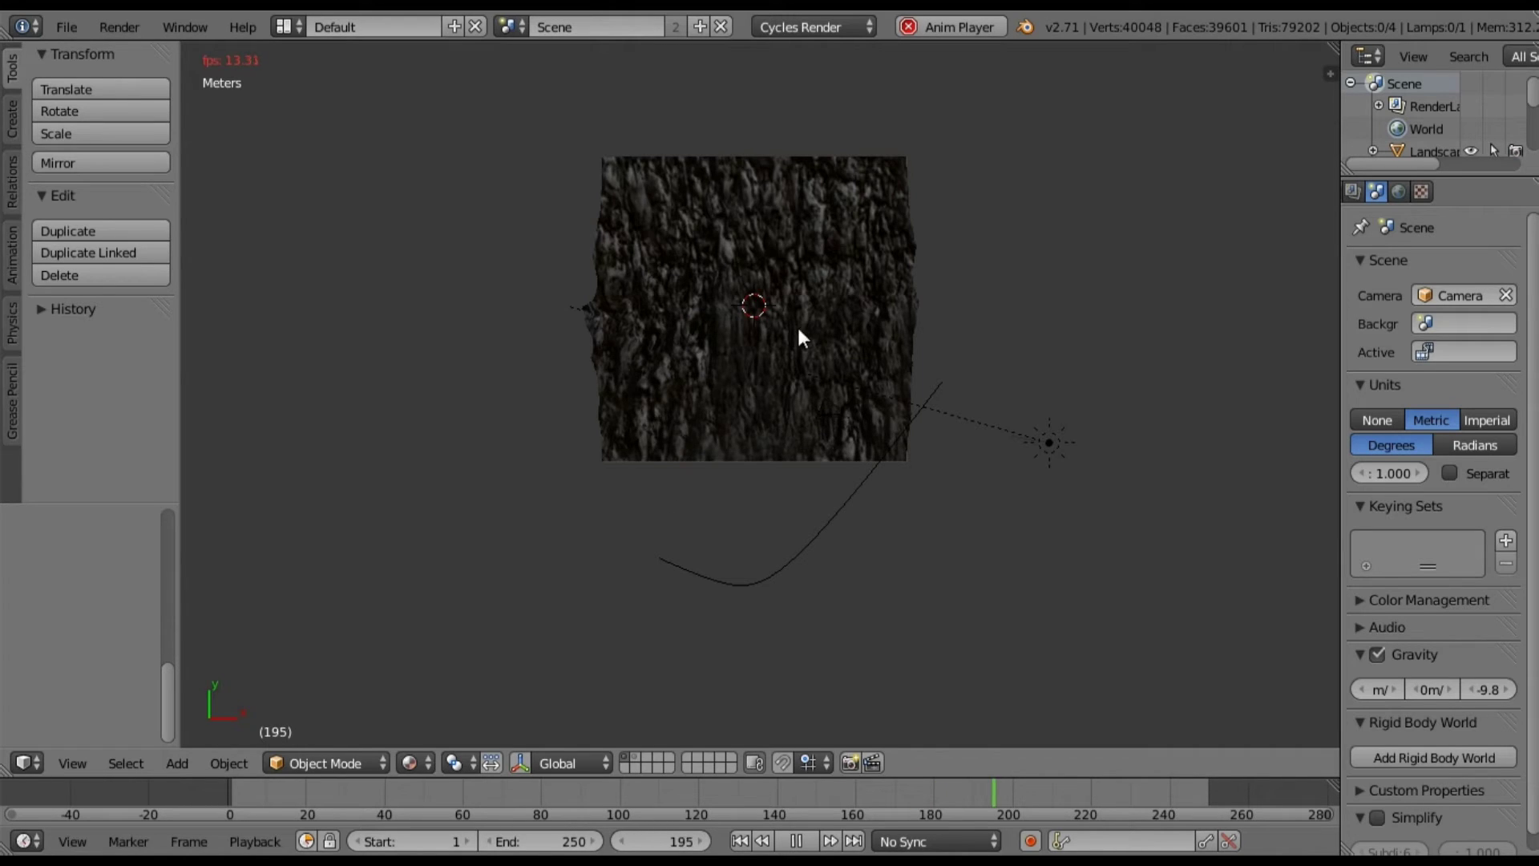
{"action": "left_click", "coordinate": [796, 841]}
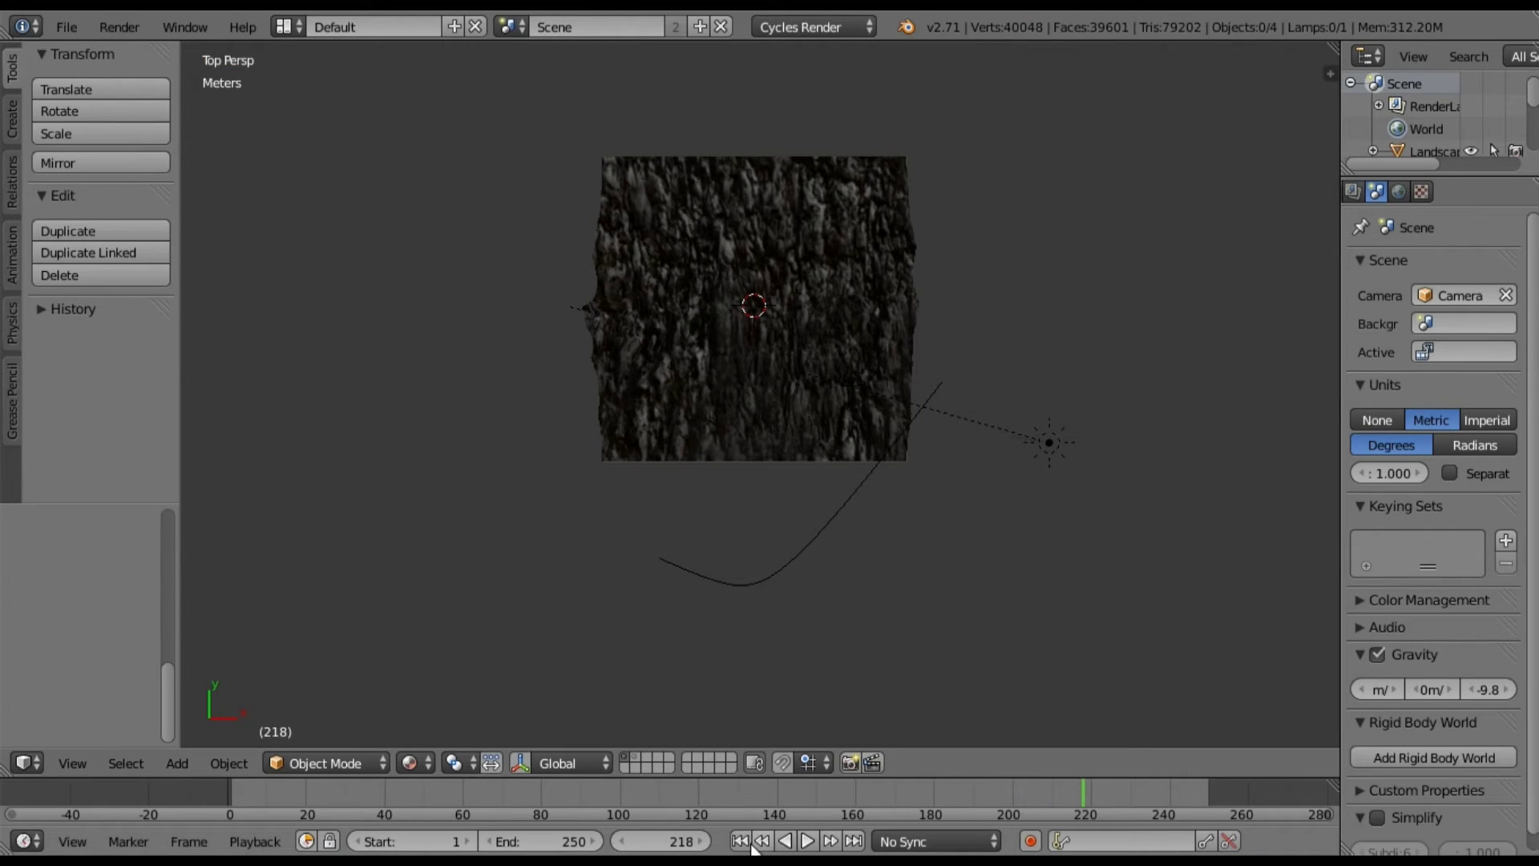
{"action": "left_click", "coordinate": [740, 841]}
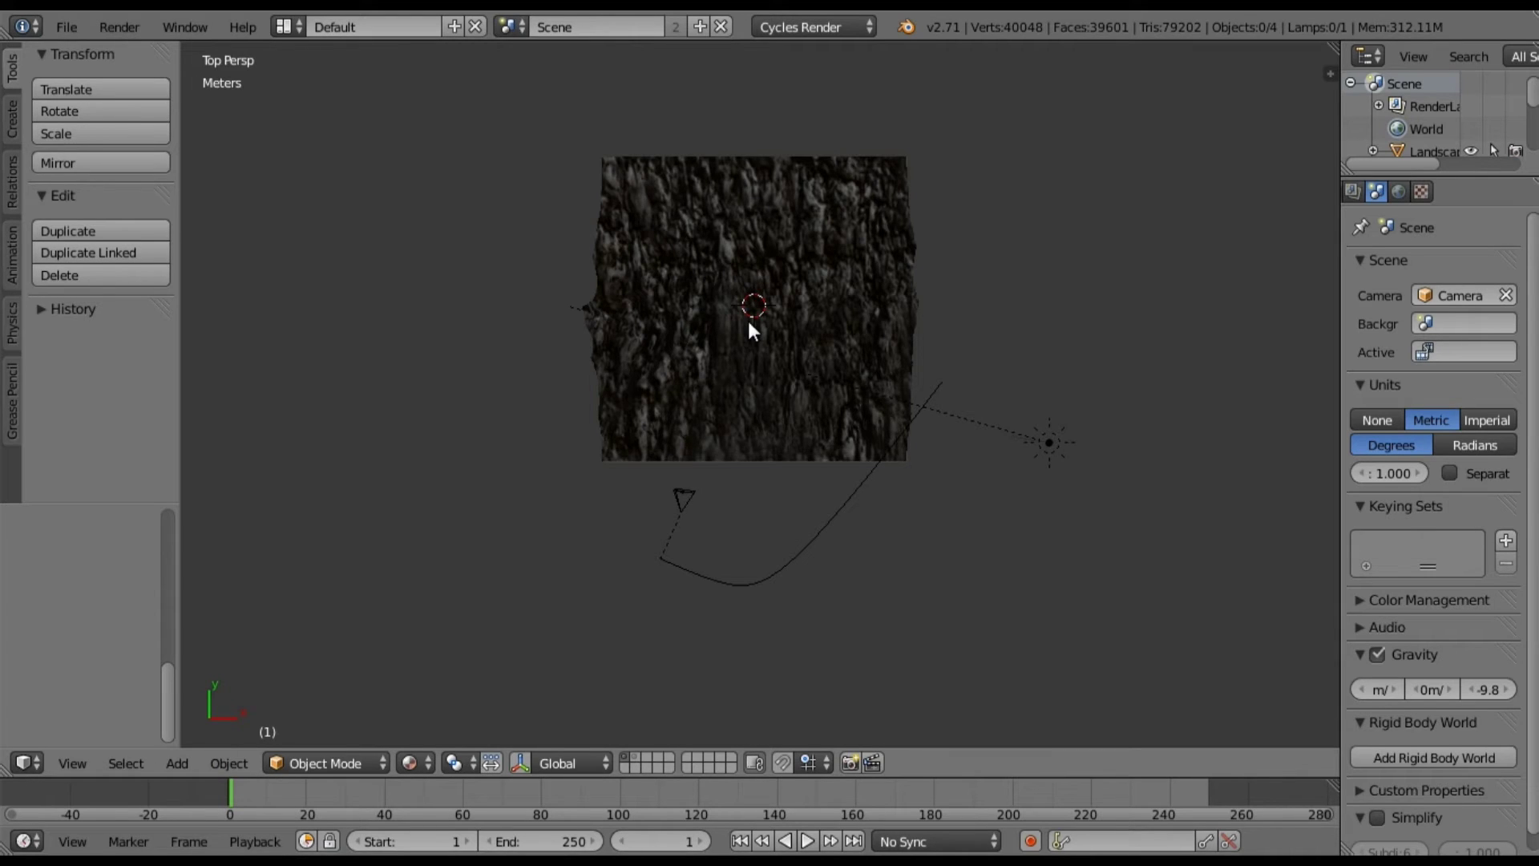
{"action": "key", "text": "shift+a"}
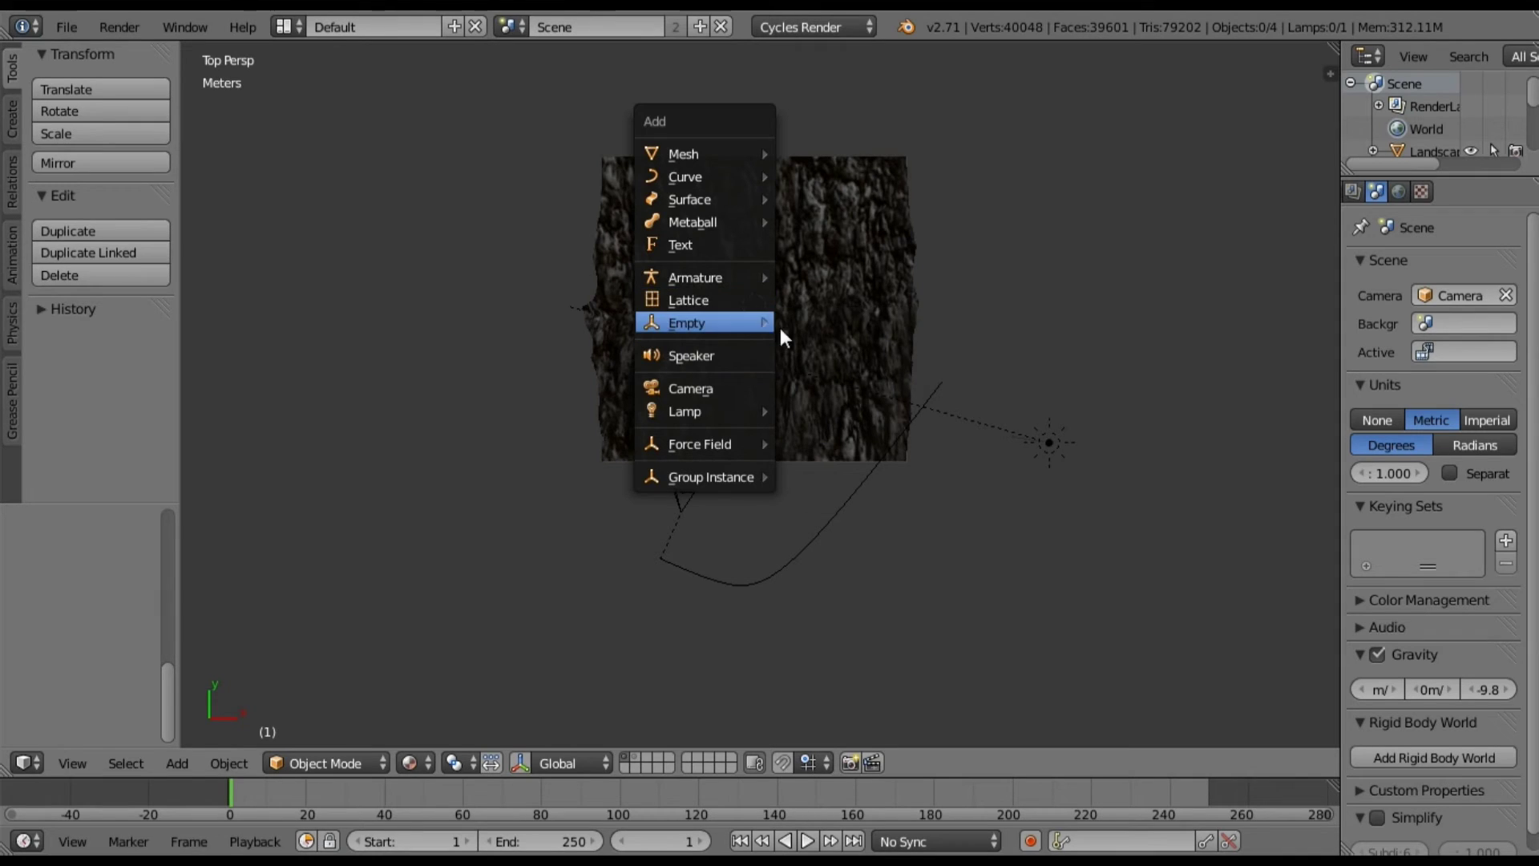
Step: Add a plain axes empty, Empty.001, at the 3D cursor and look down on the terrain
{"action": "mouse_move", "coordinate": [761, 322]}
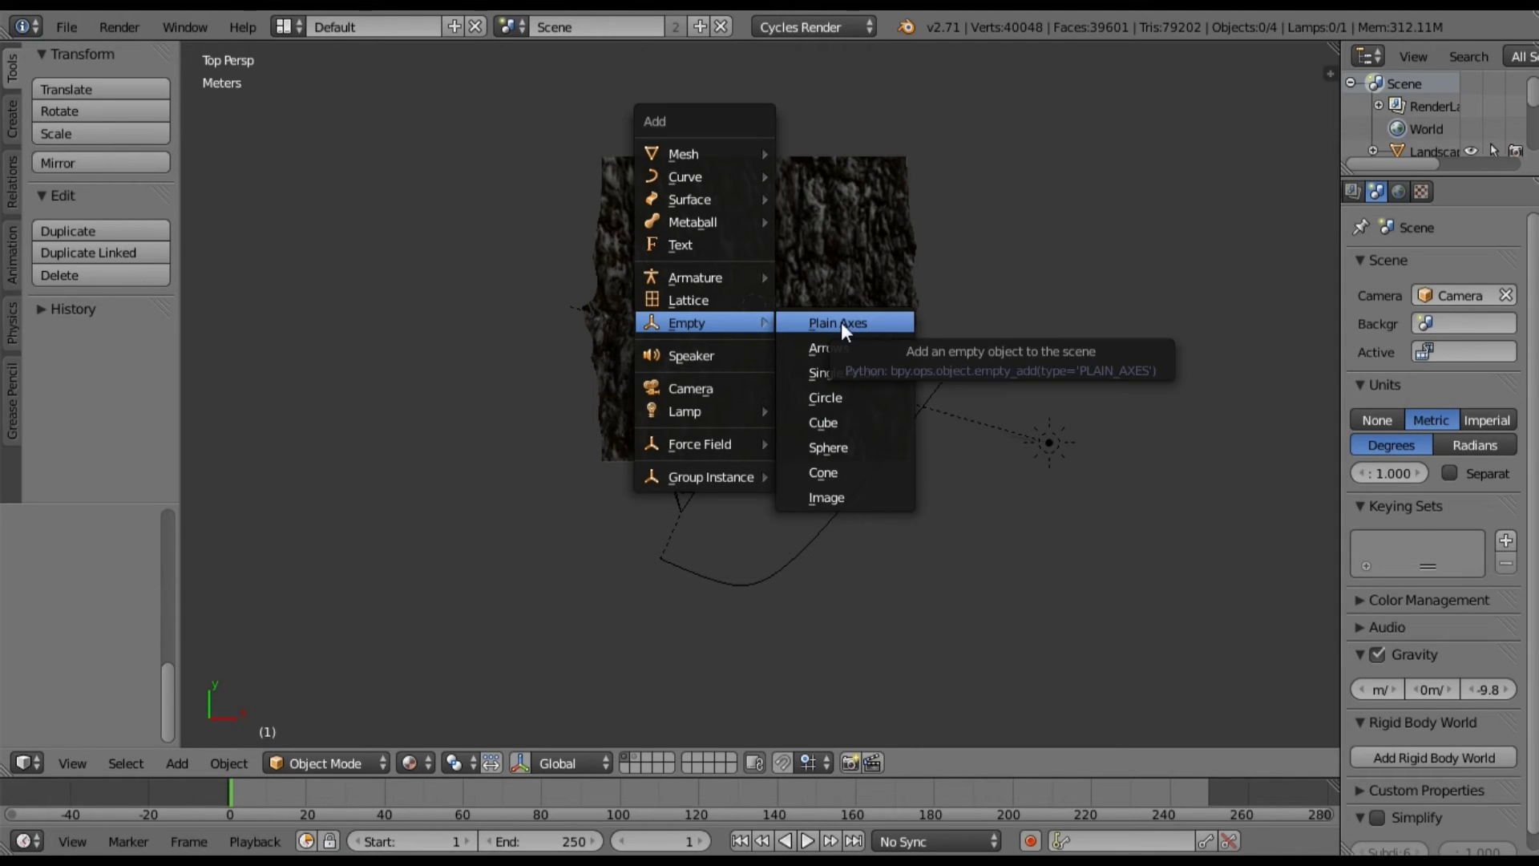
{"action": "left_click", "coordinate": [840, 322]}
{"action": "middle_click_drag", "start_coordinate": [806, 359], "coordinate": [799, 282]}
{"action": "scroll", "coordinate": [747, 261], "scroll_direction": "up", "scroll_amount": 2}
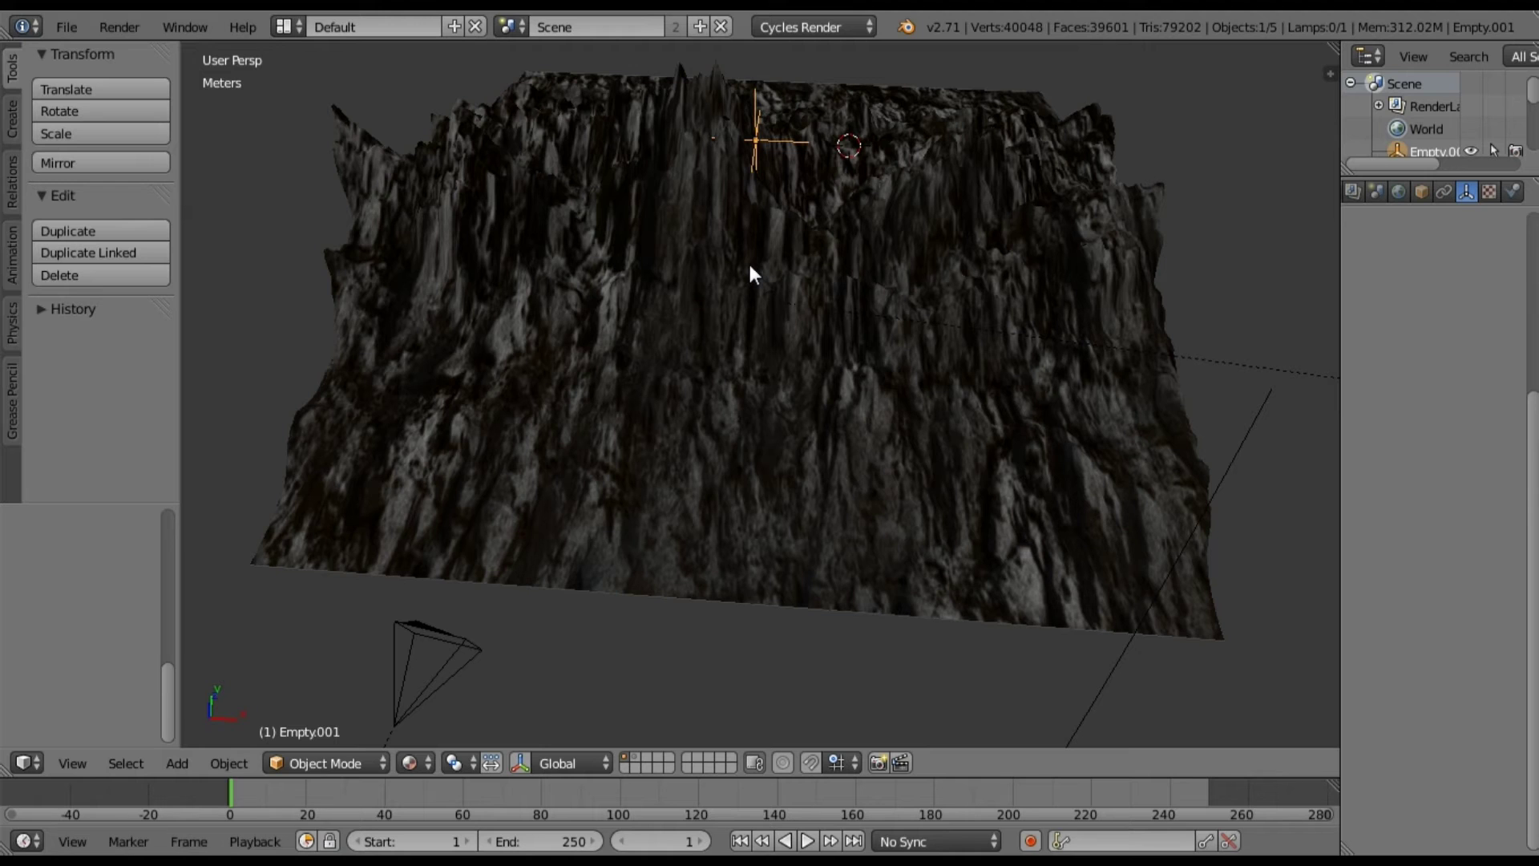
{"action": "scroll", "coordinate": [750, 268], "scroll_direction": "down", "scroll_amount": 4}
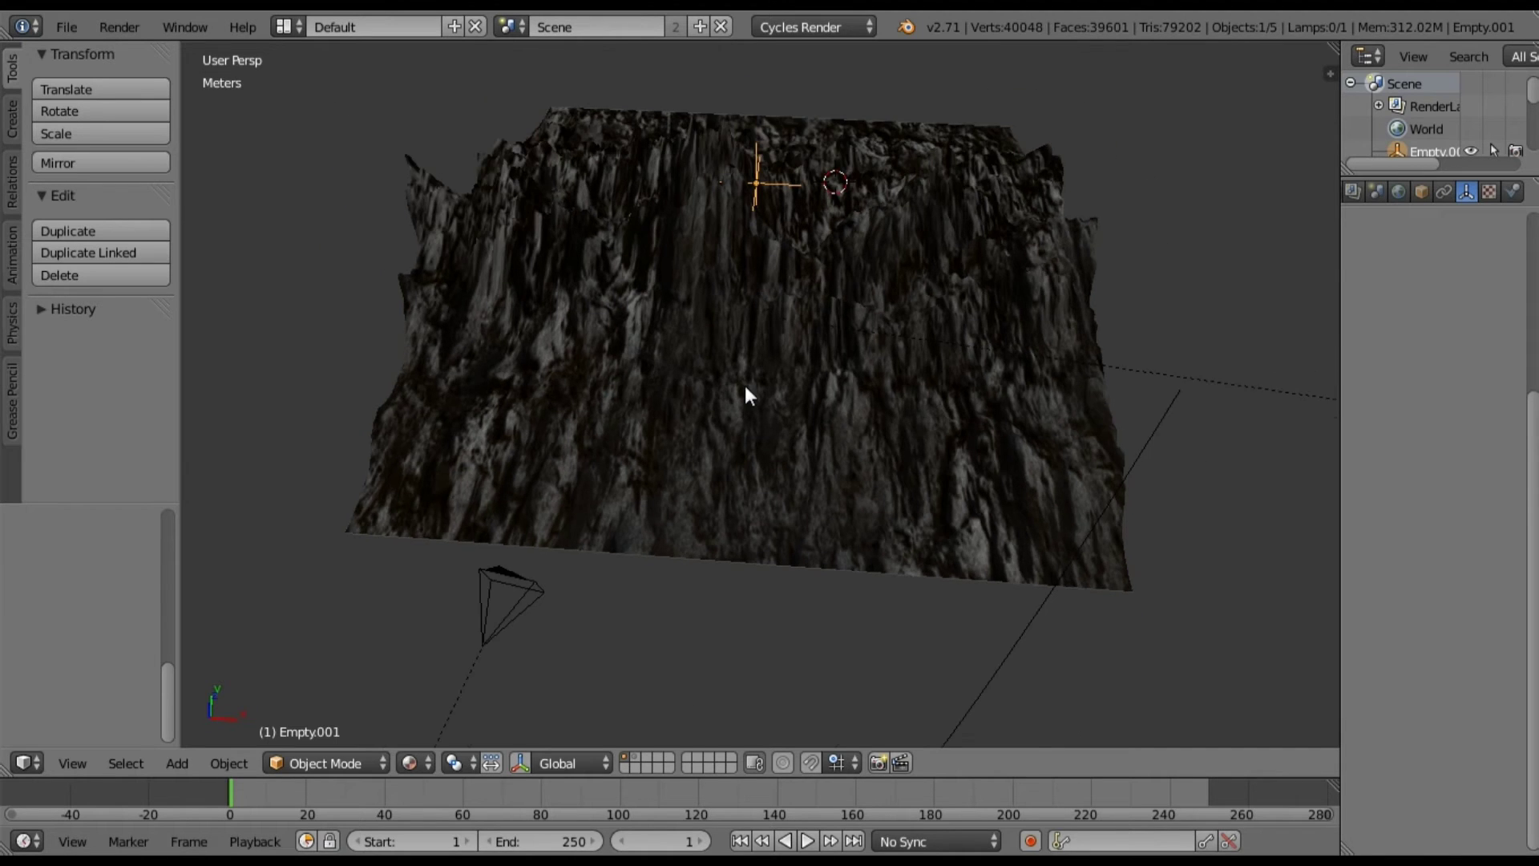
{"action": "middle_click_drag", "start_coordinate": [750, 370], "coordinate": [705, 571]}
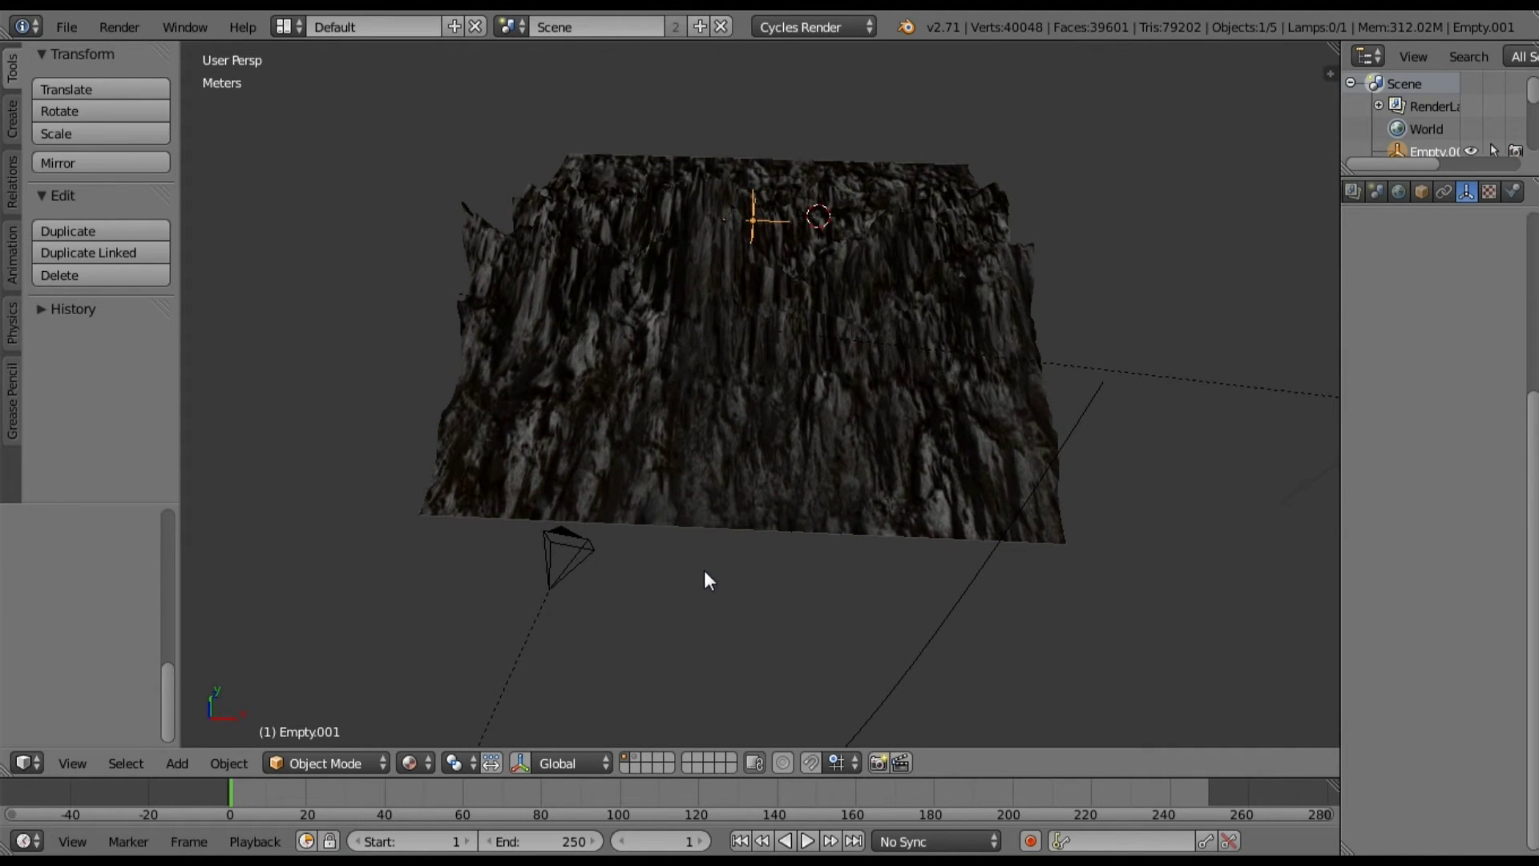
{"action": "key", "text": "a"}
Step: Give the camera a Track To constraint aimed at Empty.001, then view from above with nothing selected
{"action": "right_click", "coordinate": [754, 218]}
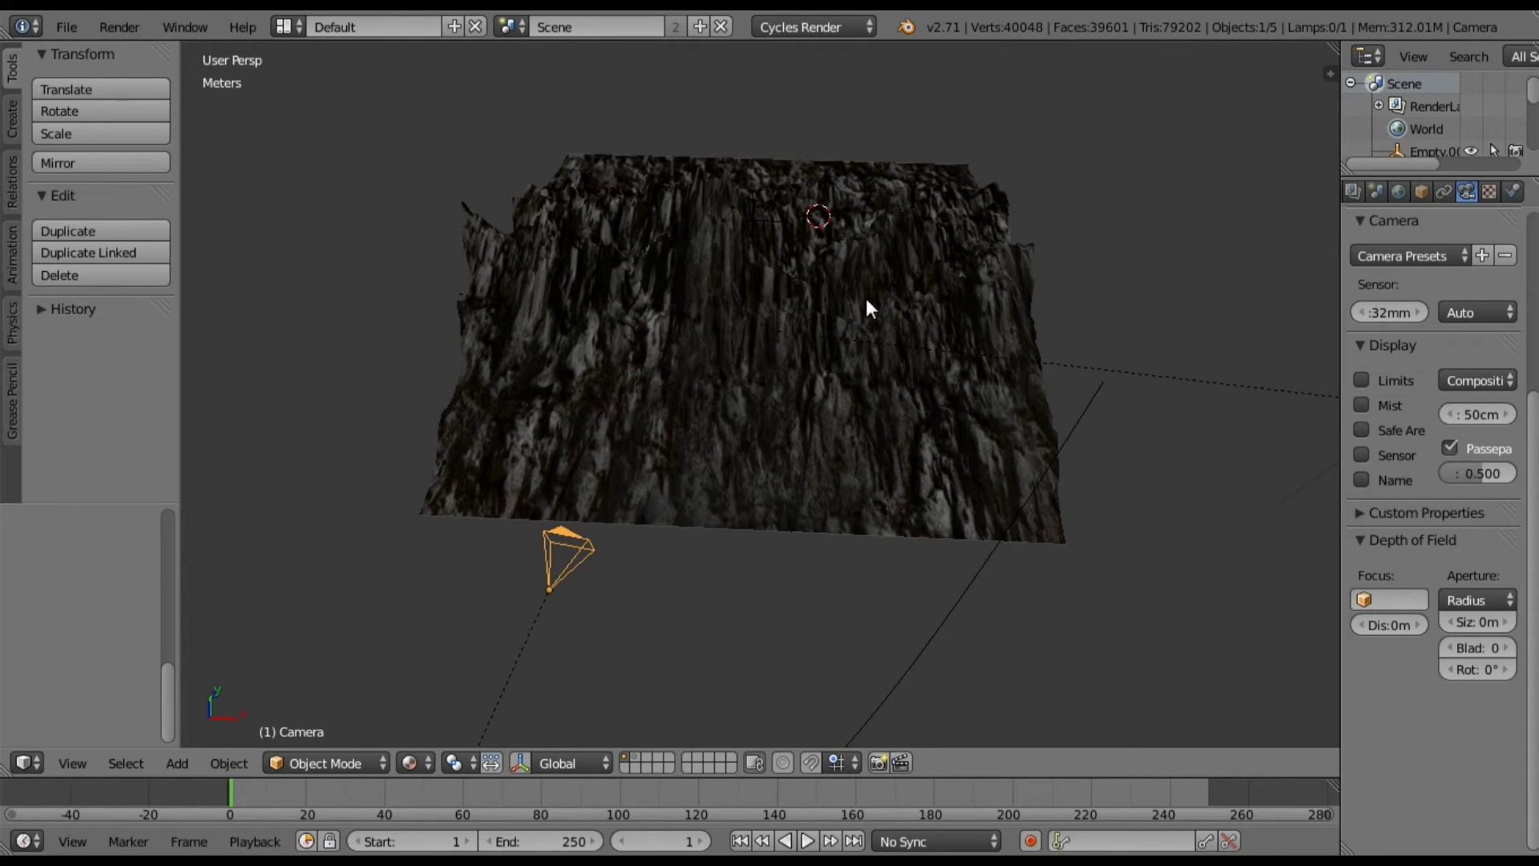
{"action": "right_click", "coordinate": [753, 218], "text": "shift"}
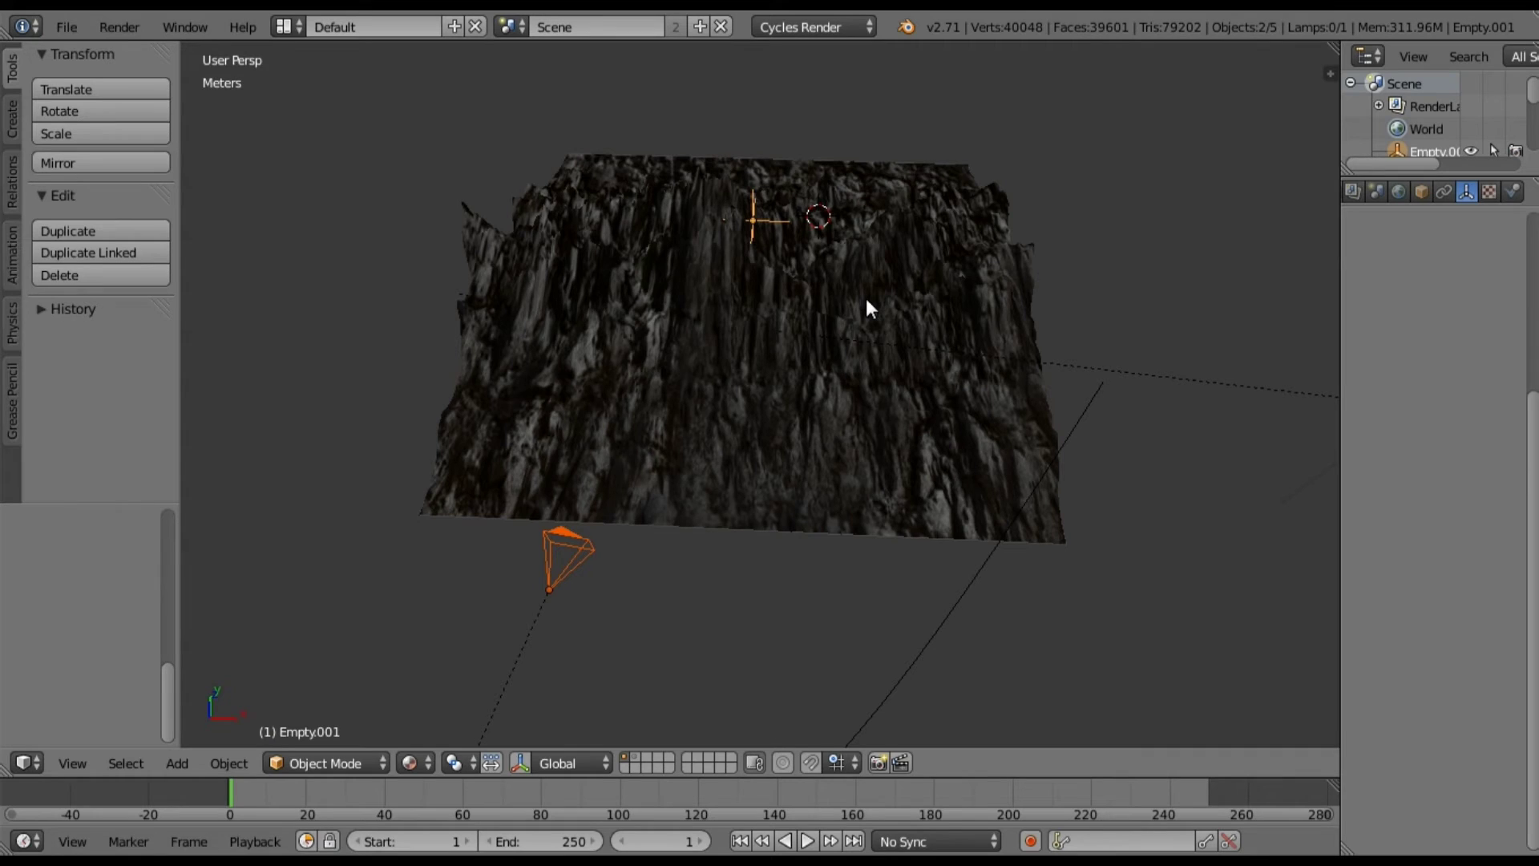
{"action": "key", "text": "ctrl+t"}
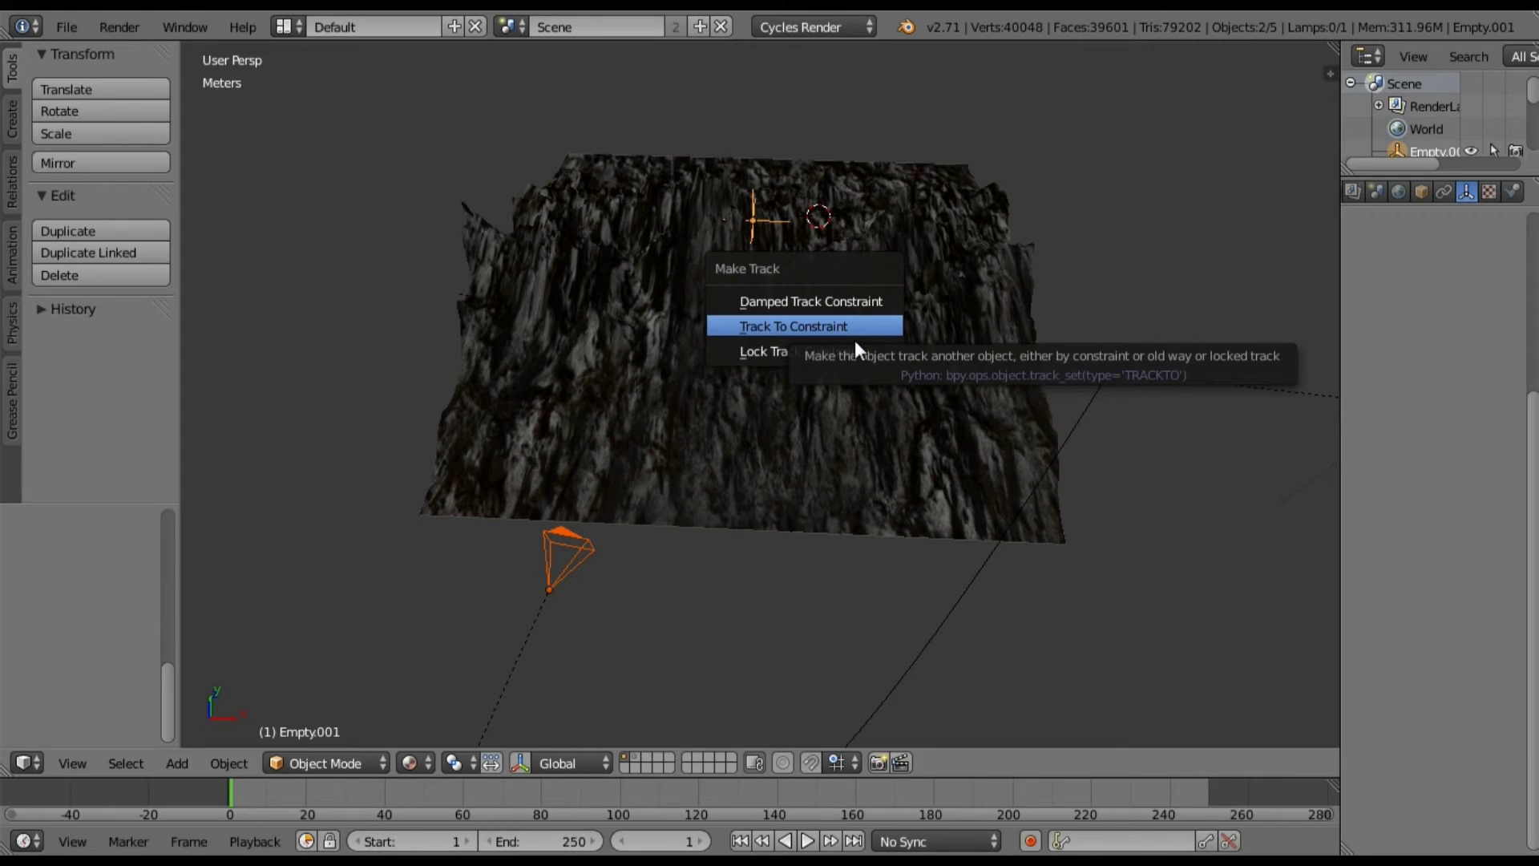
{"action": "left_click", "coordinate": [816, 334]}
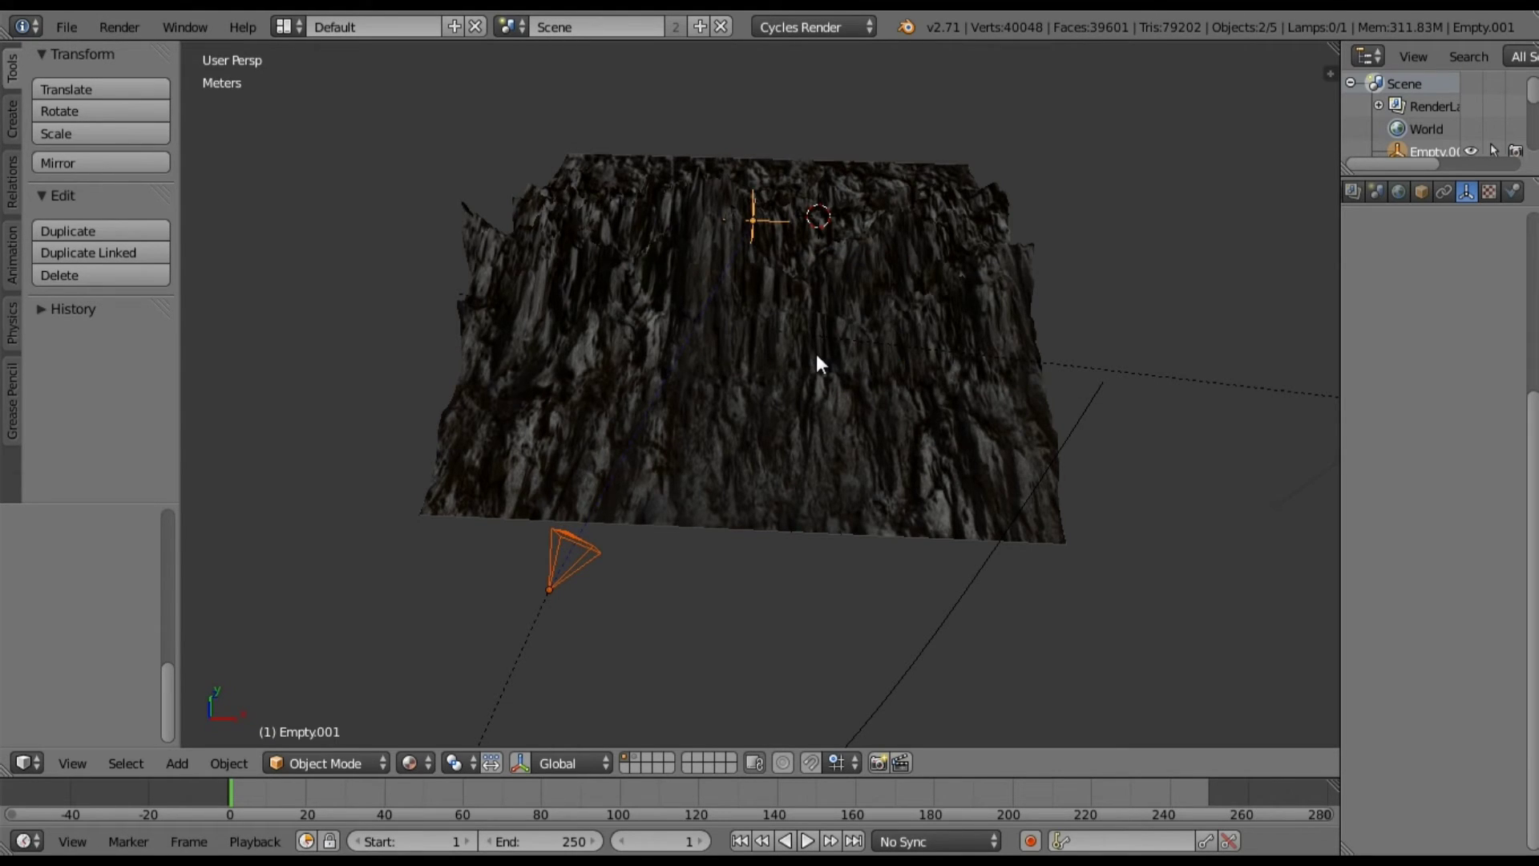
{"action": "key", "text": "KP_7"}
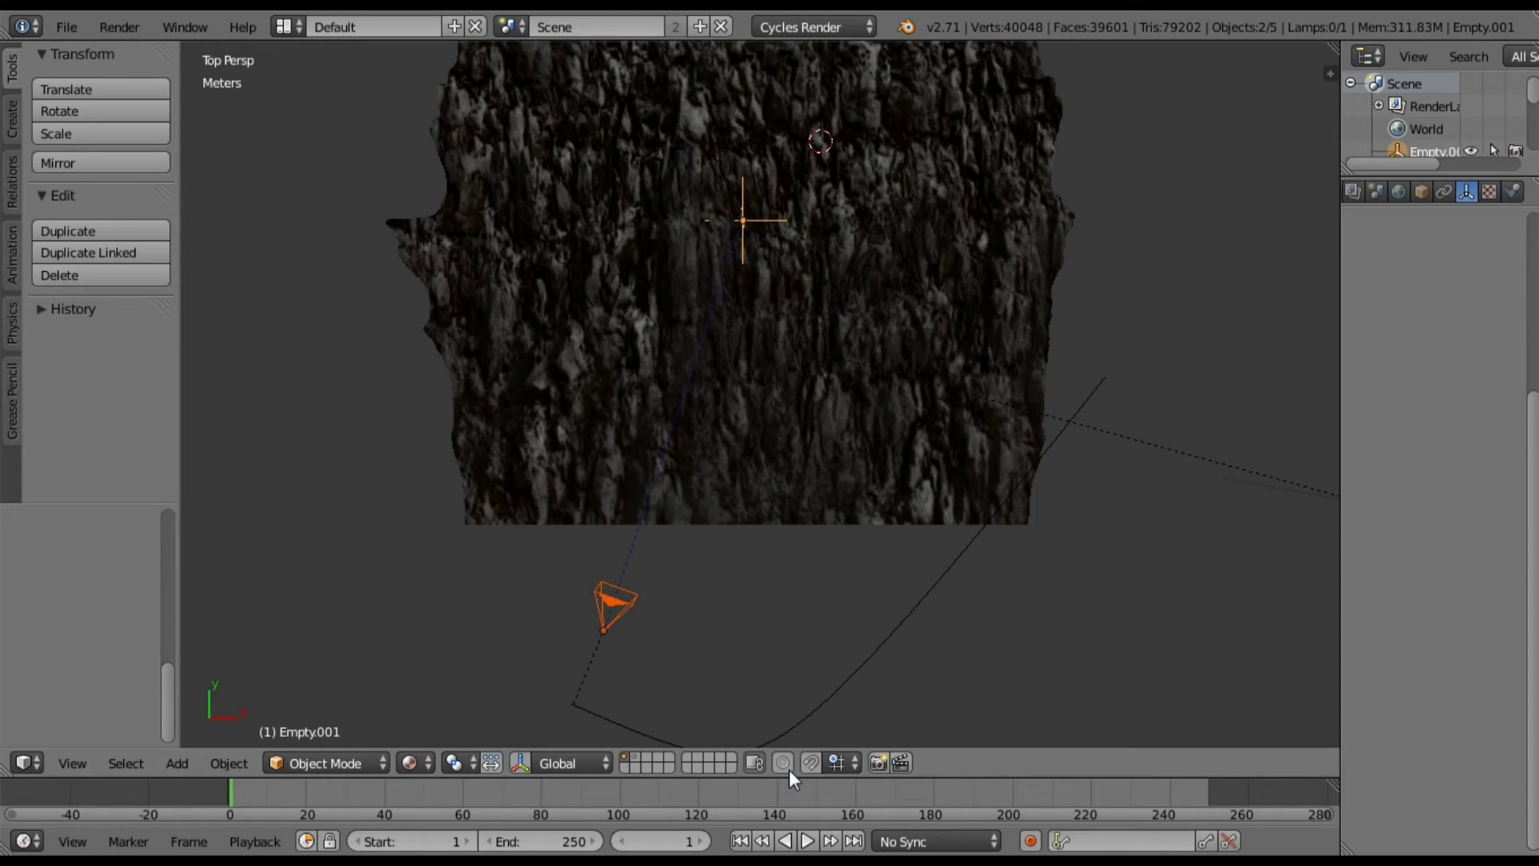
{"action": "key", "text": "a"}
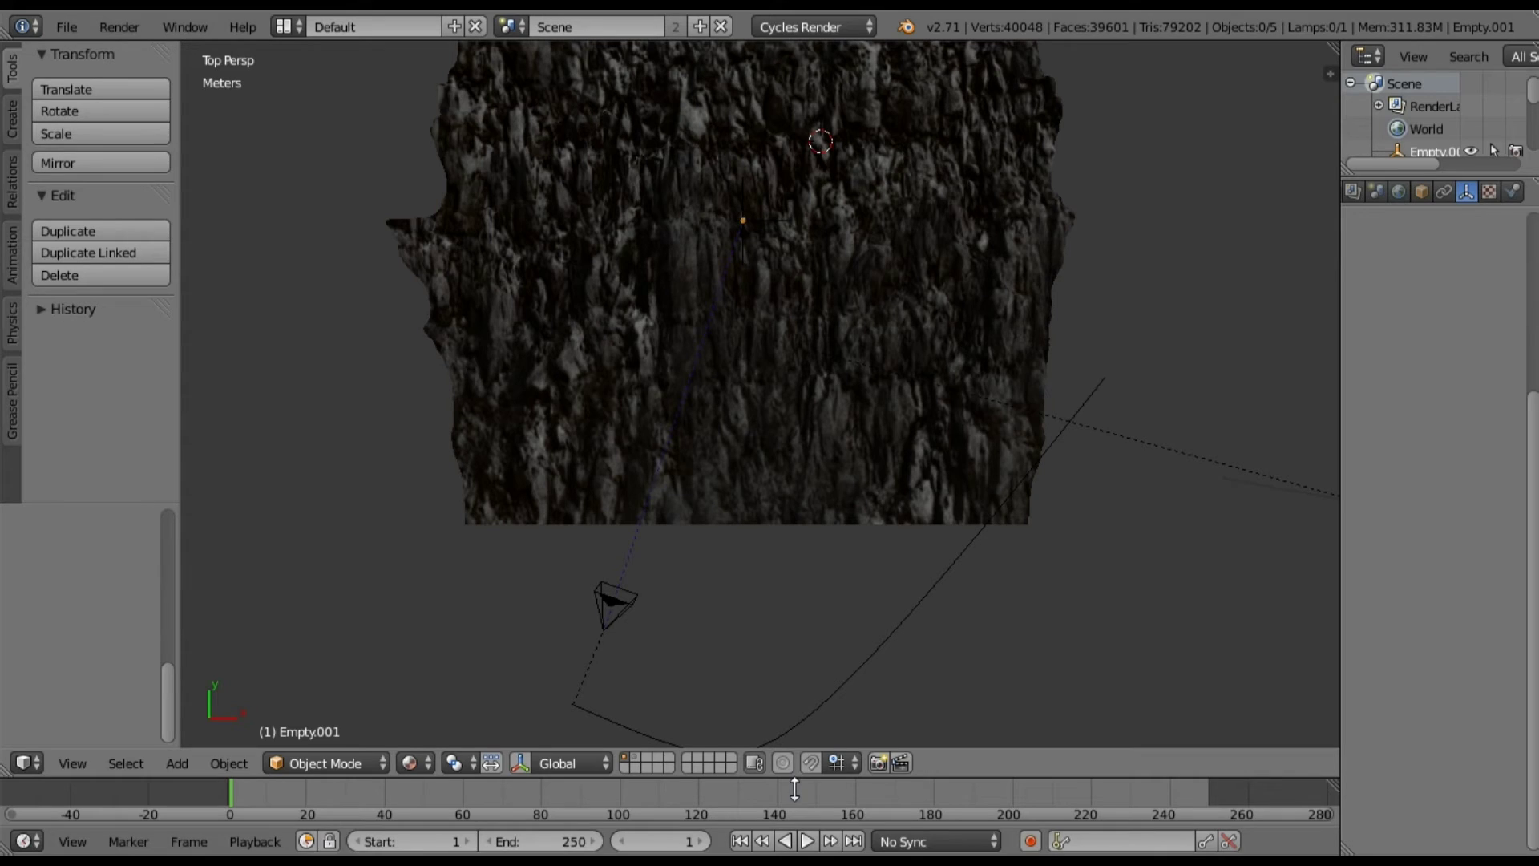
{"action": "left_click", "coordinate": [807, 841]}
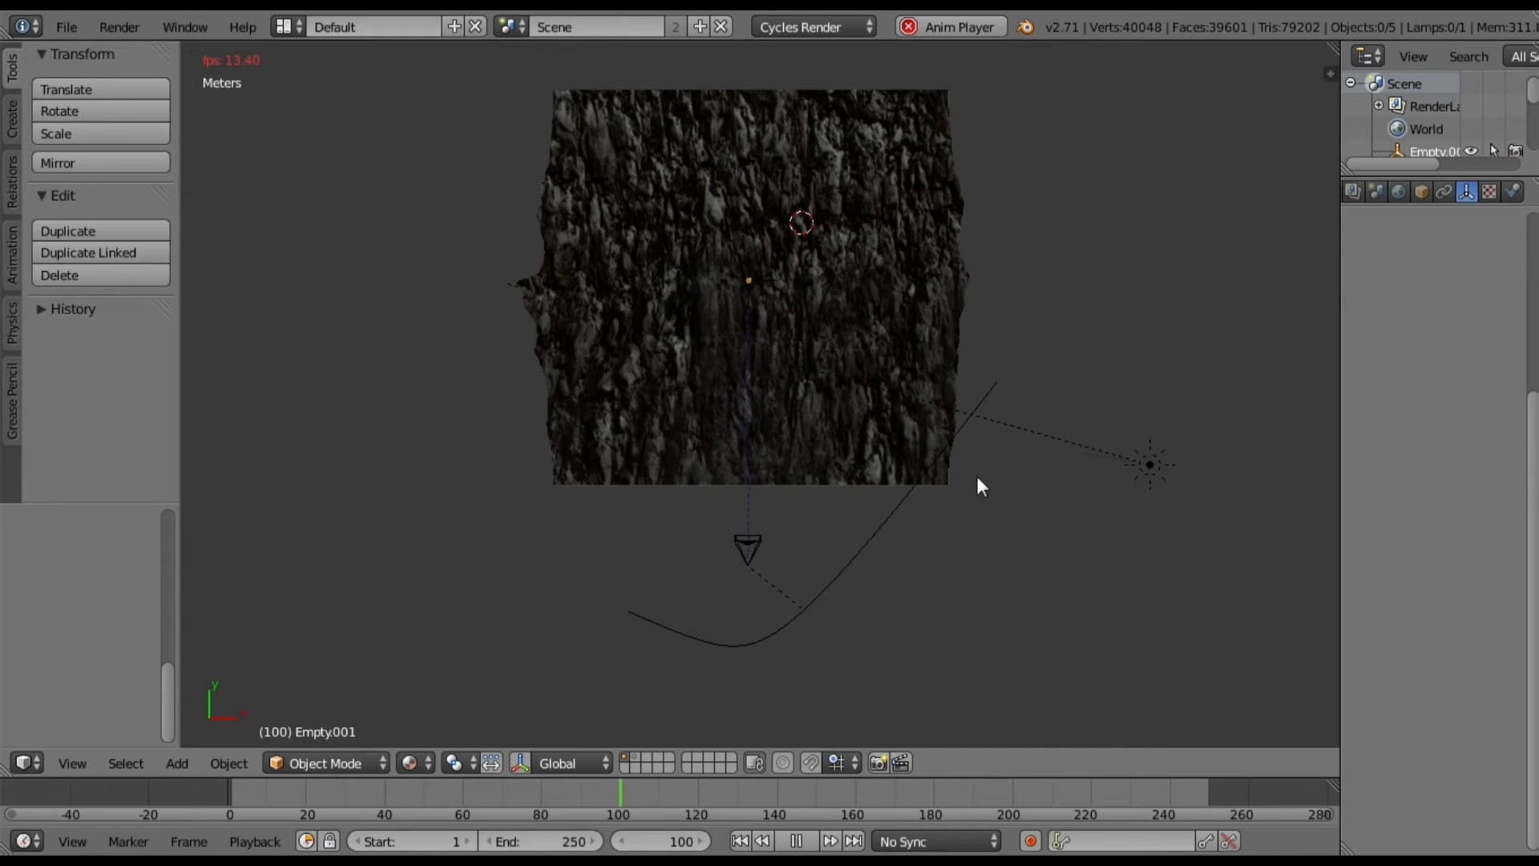
Step: Stop the playback, rewind to frame 1 and look at the mountains through the camera
{"action": "left_click", "coordinate": [796, 841]}
{"action": "left_click", "coordinate": [740, 841]}
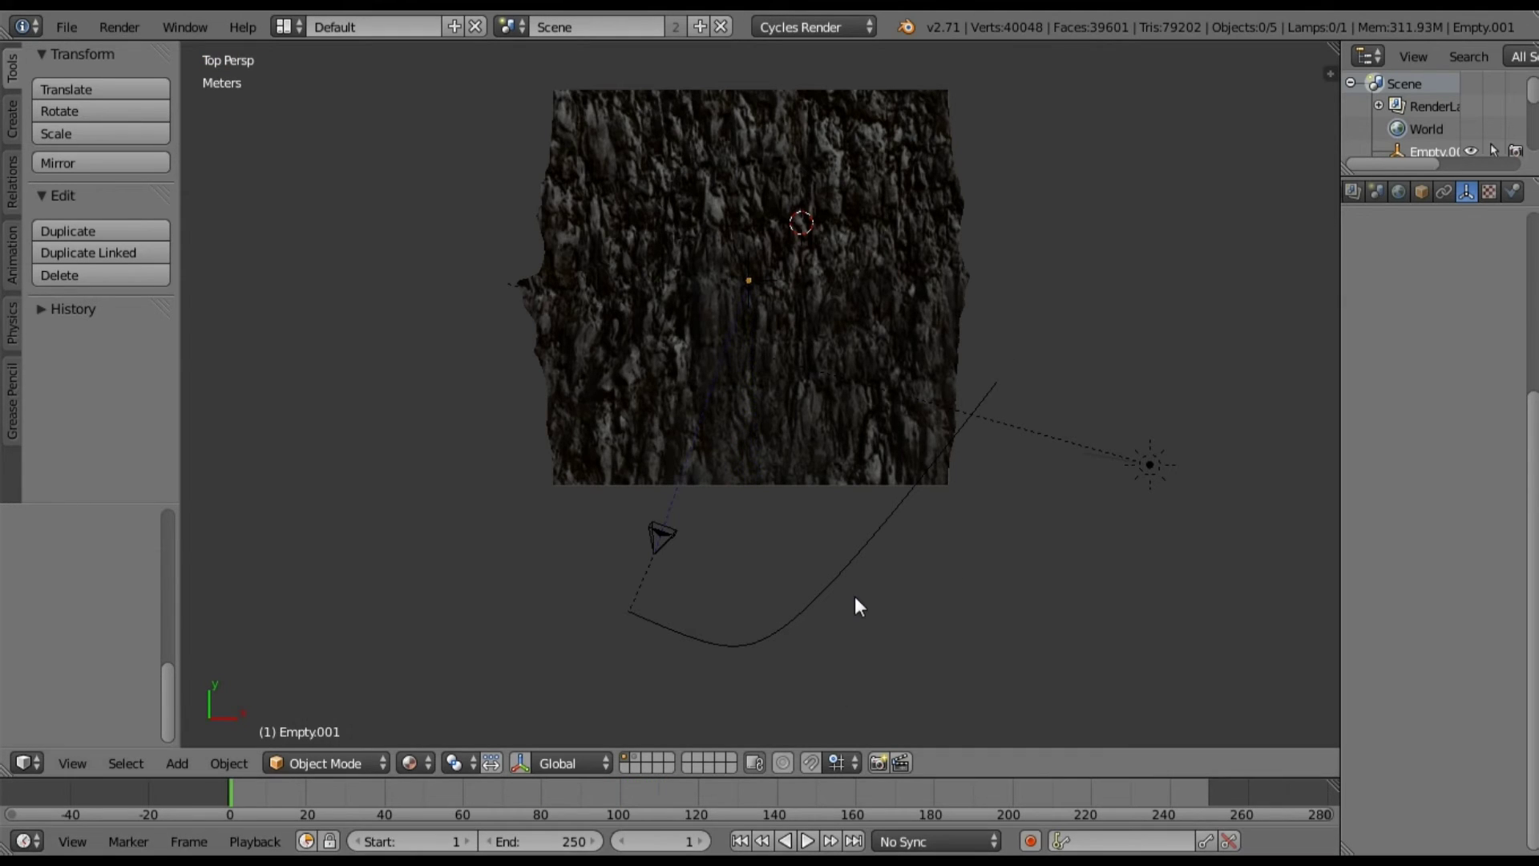
{"action": "key", "text": "KP_2"}
{"action": "key", "text": "KP_2"}
{"action": "key", "text": "KP_2"}
{"action": "key", "text": "KP_2"}
{"action": "key", "text": "KP_2"}
{"action": "key", "text": "KP_0"}
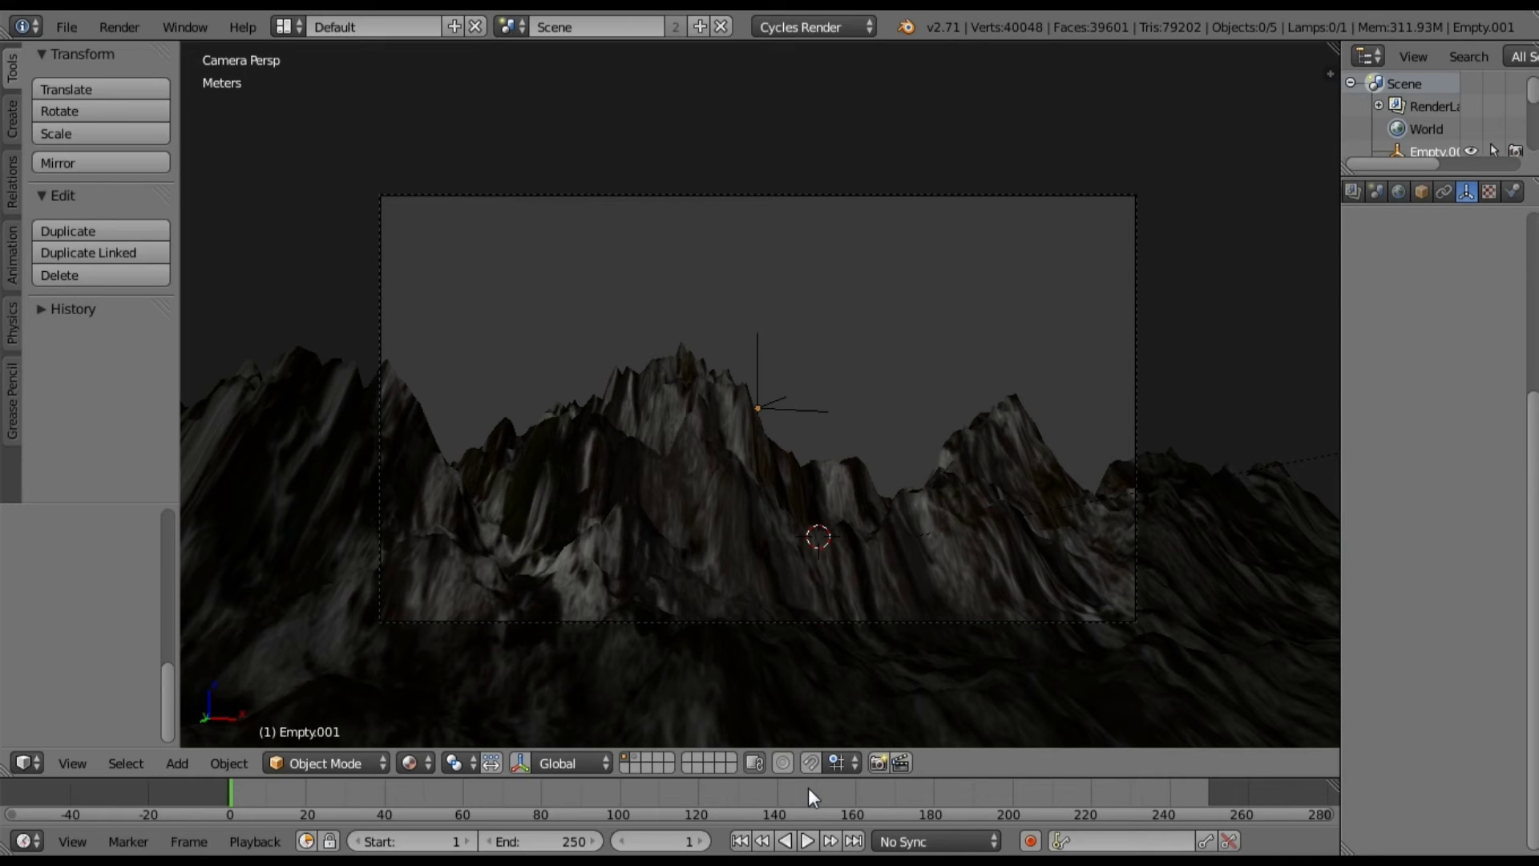
Step: Replay the camera animation, stop it, rewind to frame 1 and switch to top view
{"action": "left_click", "coordinate": [807, 841]}
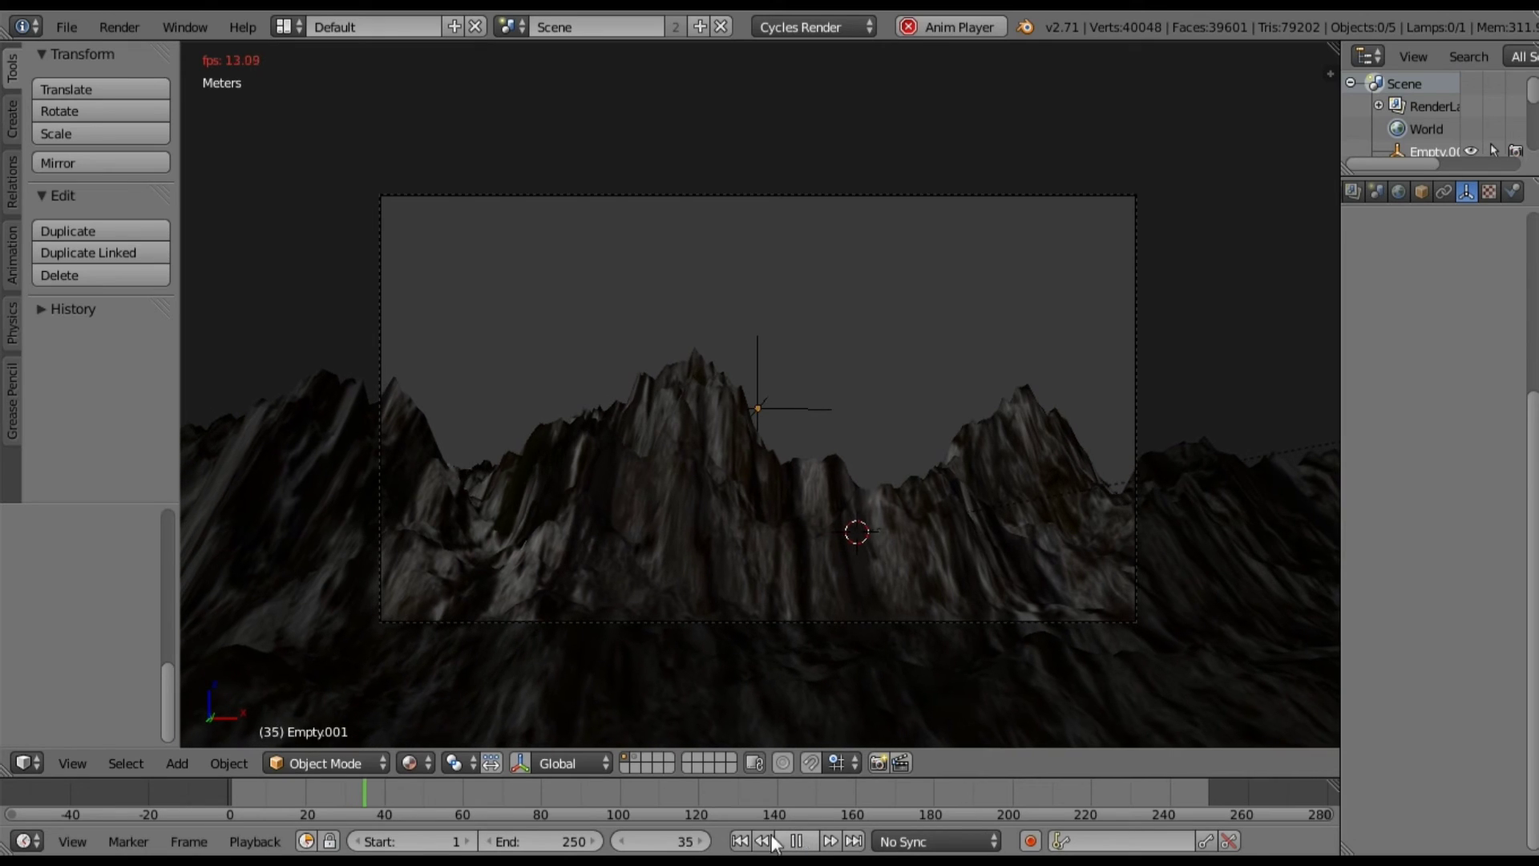
{"action": "left_click", "coordinate": [796, 841]}
{"action": "left_click", "coordinate": [739, 840]}
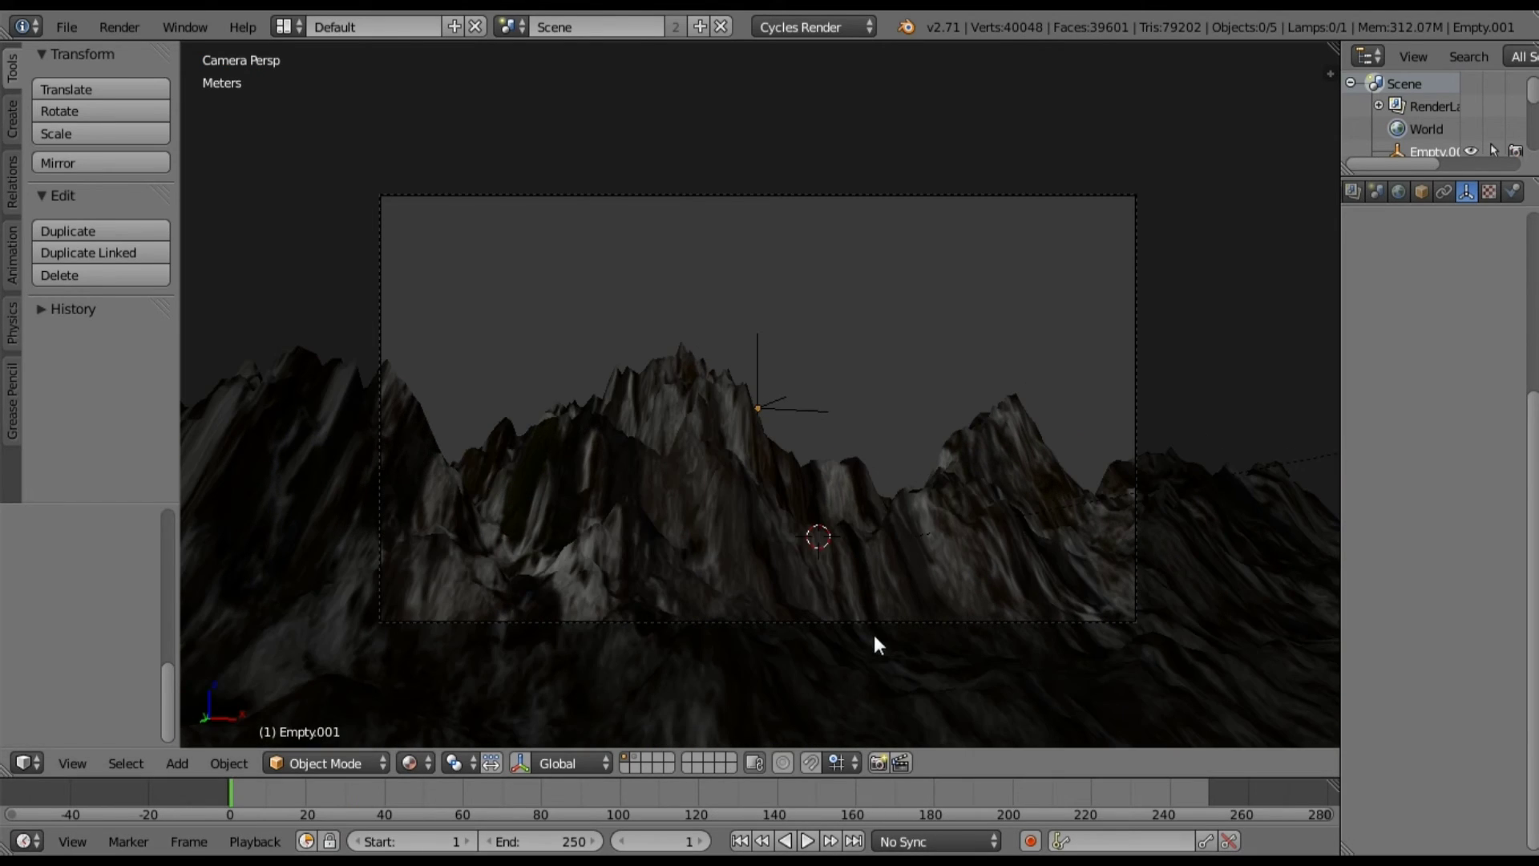
{"action": "key", "text": "KP_7"}
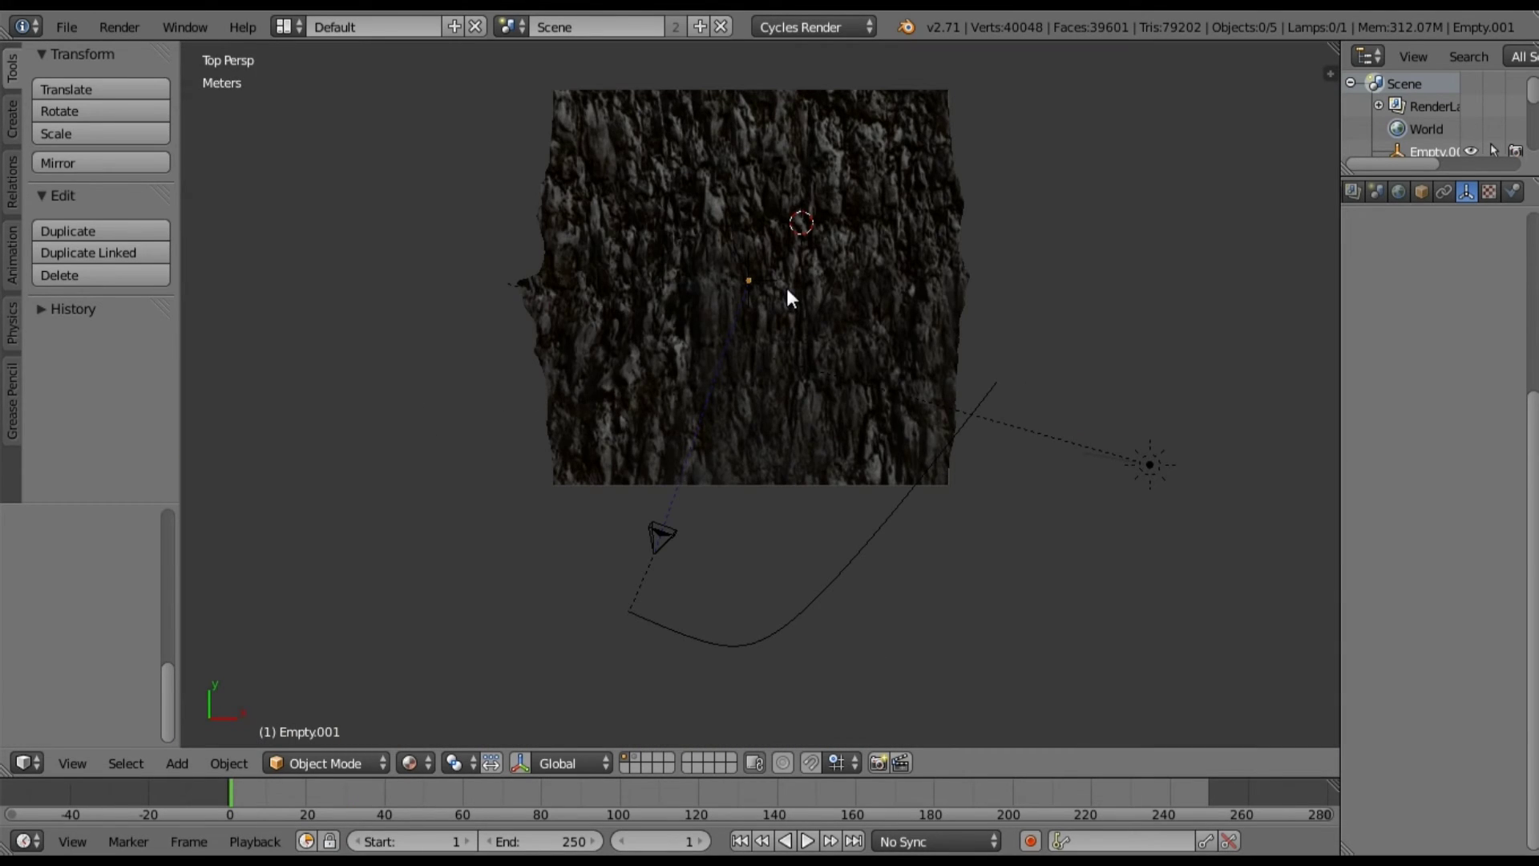
Step: Select Empty.001 and, in camera view, move it vertically along Z only
{"action": "right_click", "coordinate": [788, 299]}
{"action": "key", "text": "KP_0"}
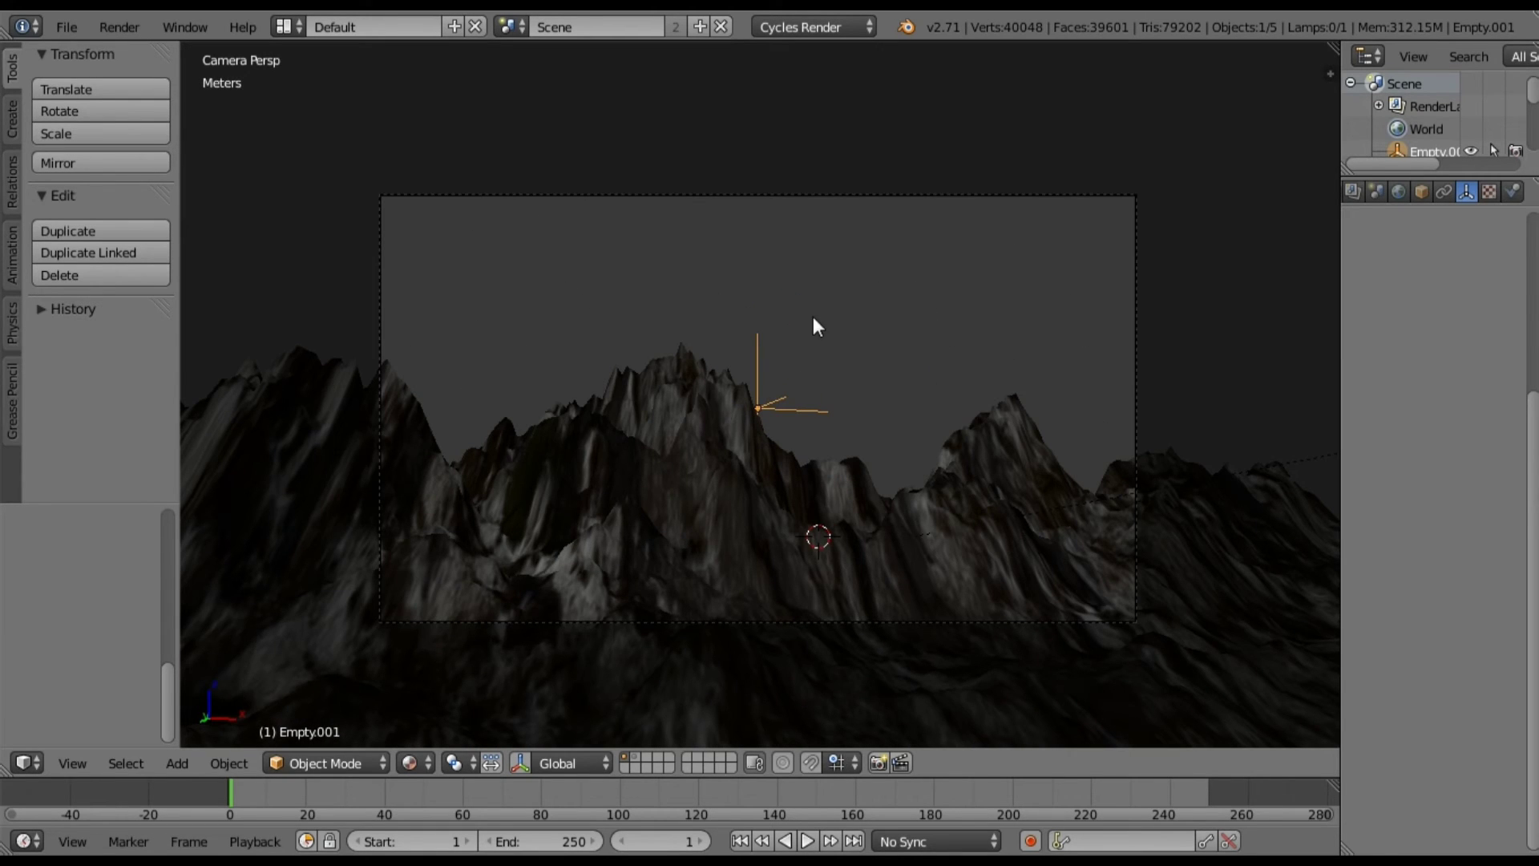
{"action": "key", "text": "g"}
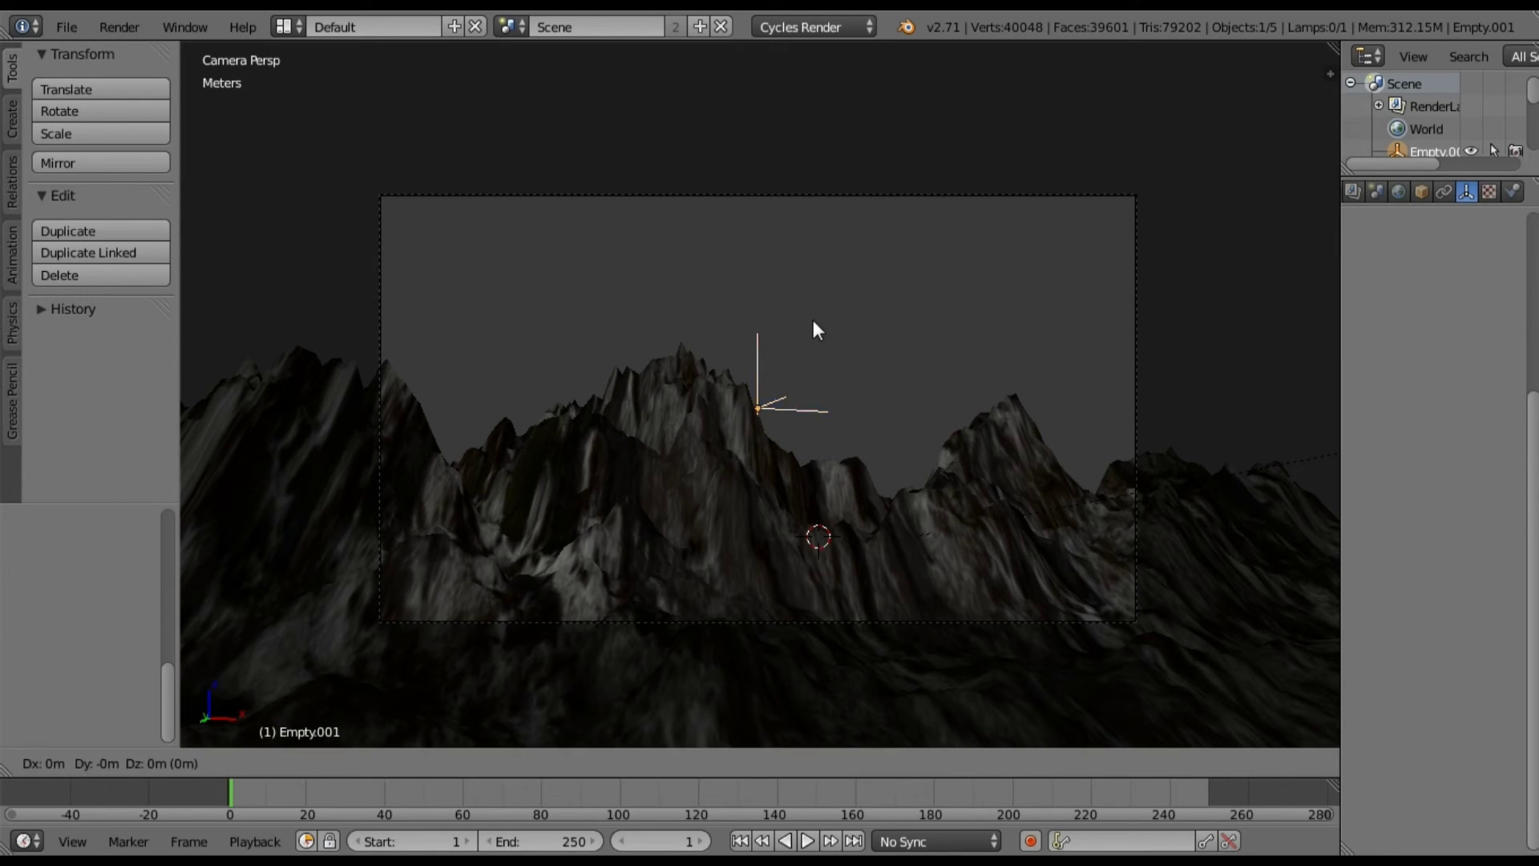
{"action": "key", "text": "z"}
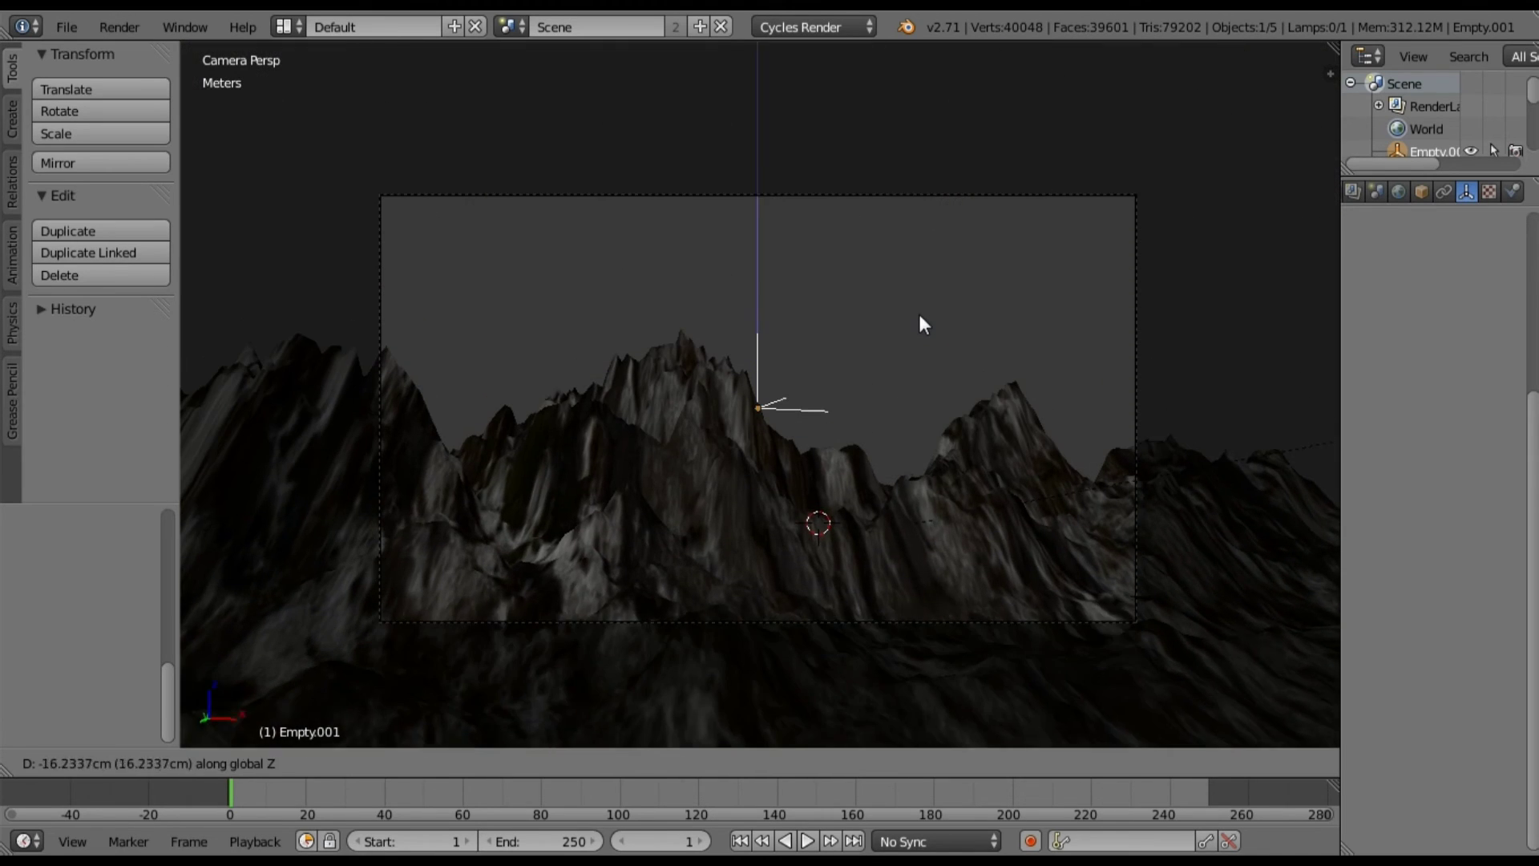
{"action": "left_click", "coordinate": [919, 314]}
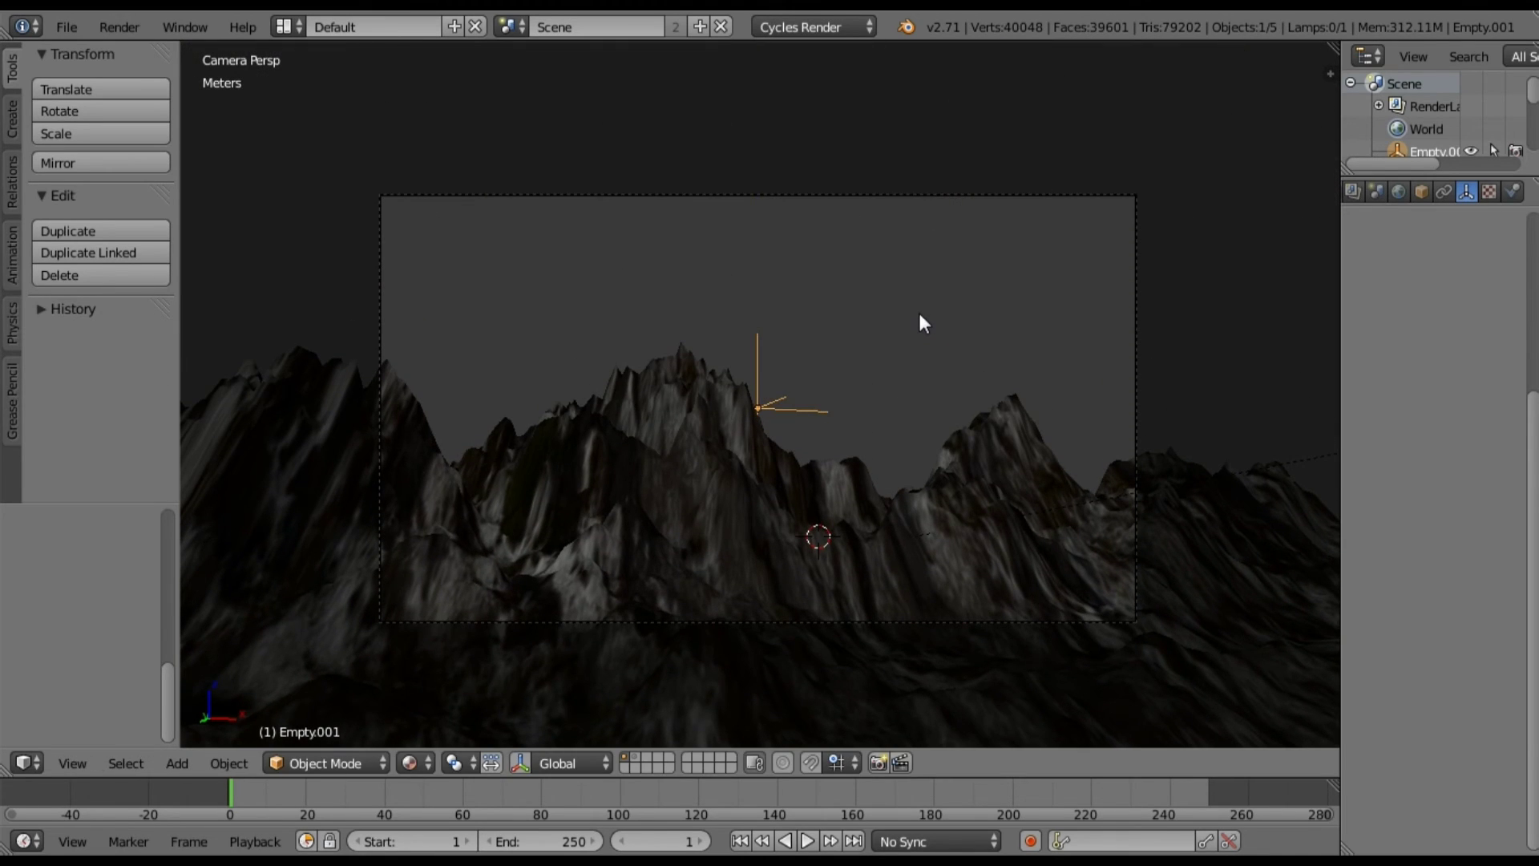
Step: Add a NURBS path, NurbsPath.001, to the scene from the top view
{"action": "key", "text": "KP_7"}
{"action": "middle_click_drag", "start_coordinate": [763, 434], "coordinate": [705, 446]}
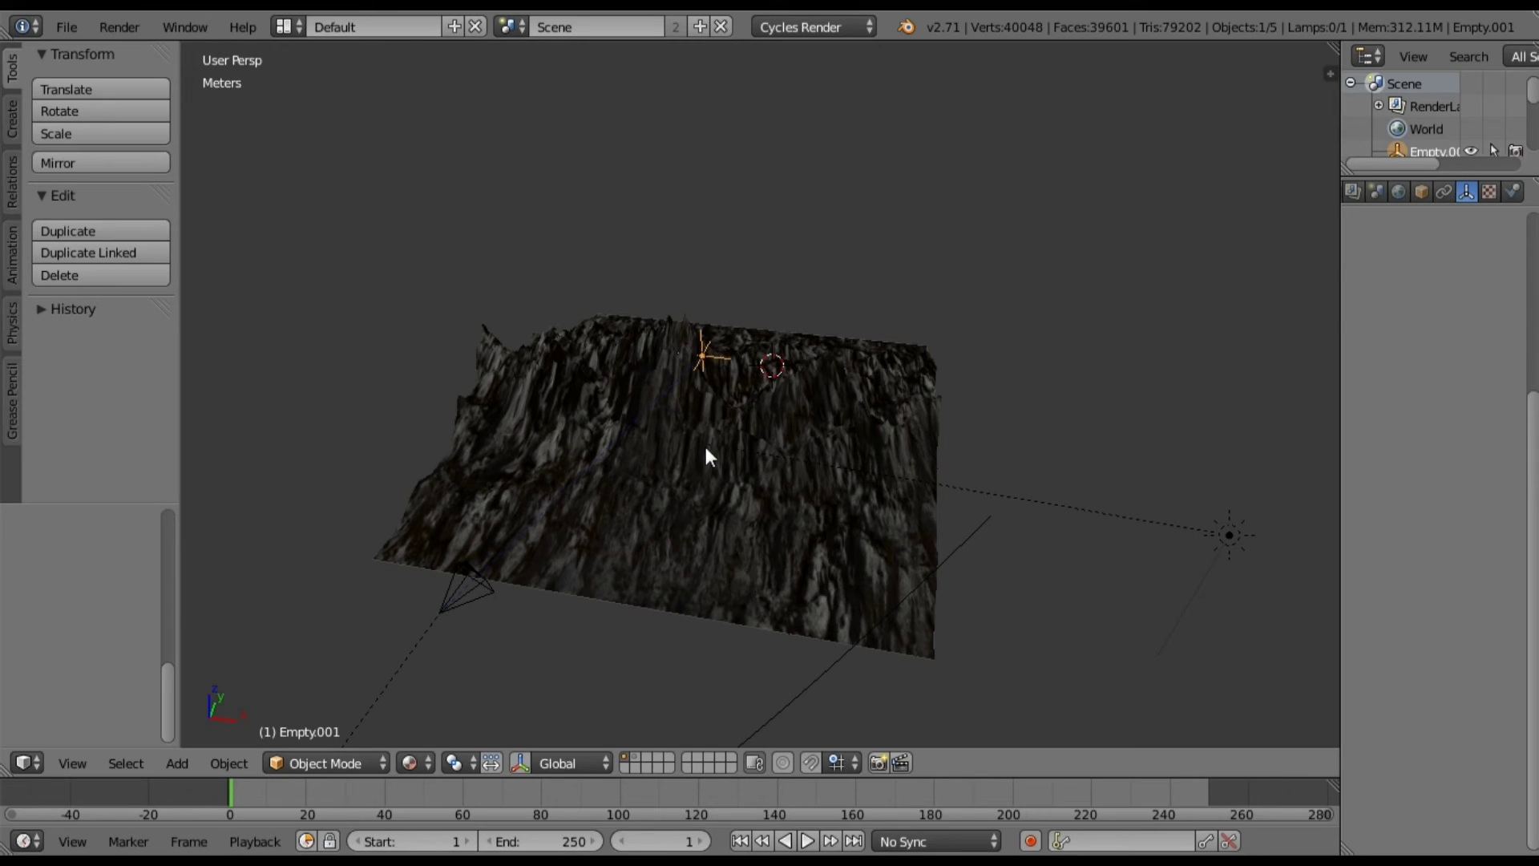
{"action": "key", "text": "shift+a"}
{"action": "mouse_move", "coordinate": [689, 302]}
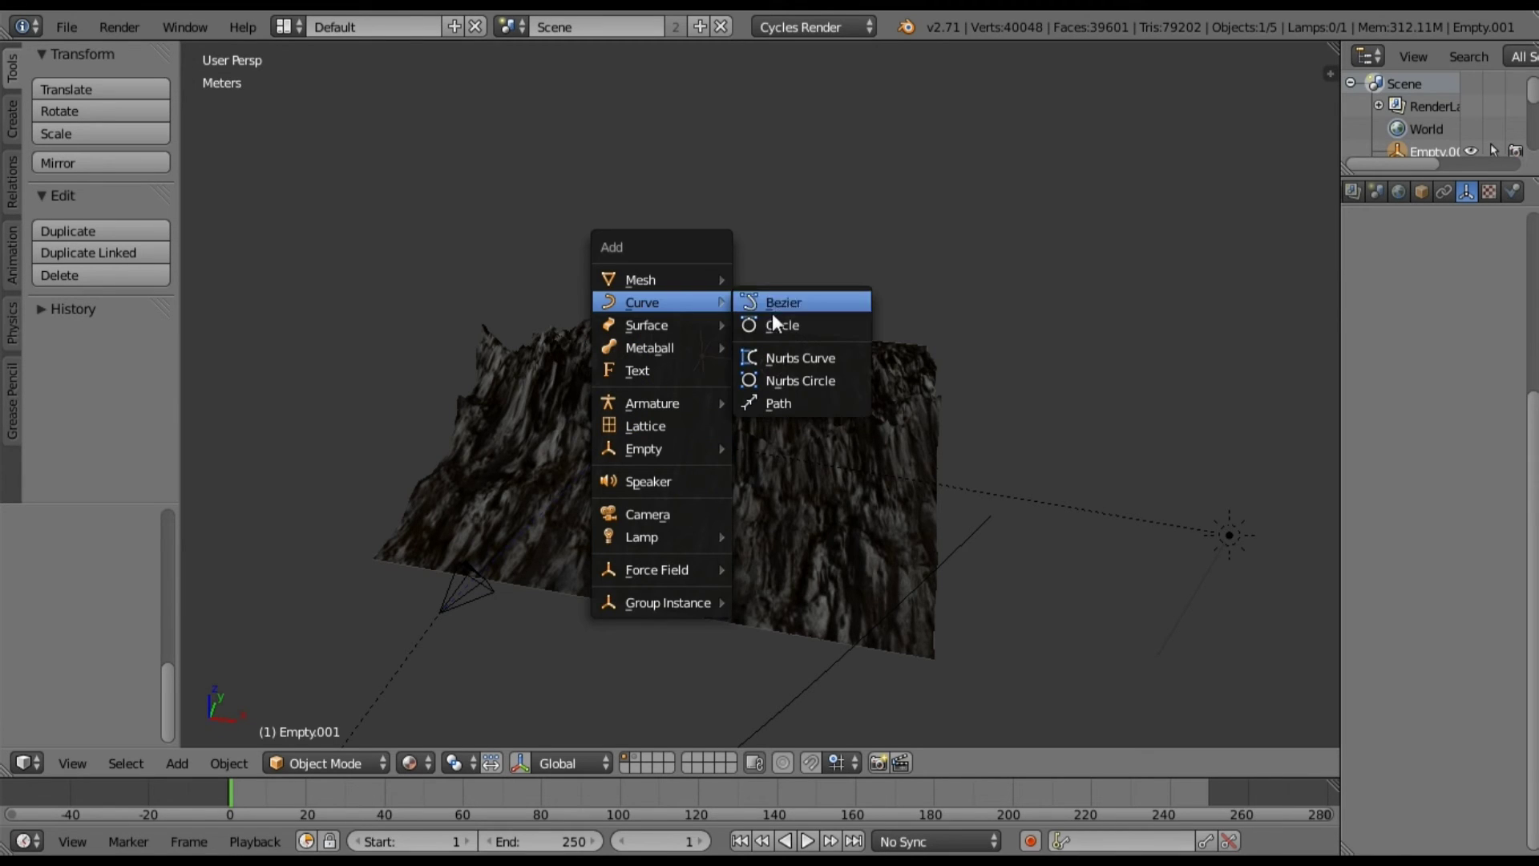
{"action": "left_click", "coordinate": [782, 401]}
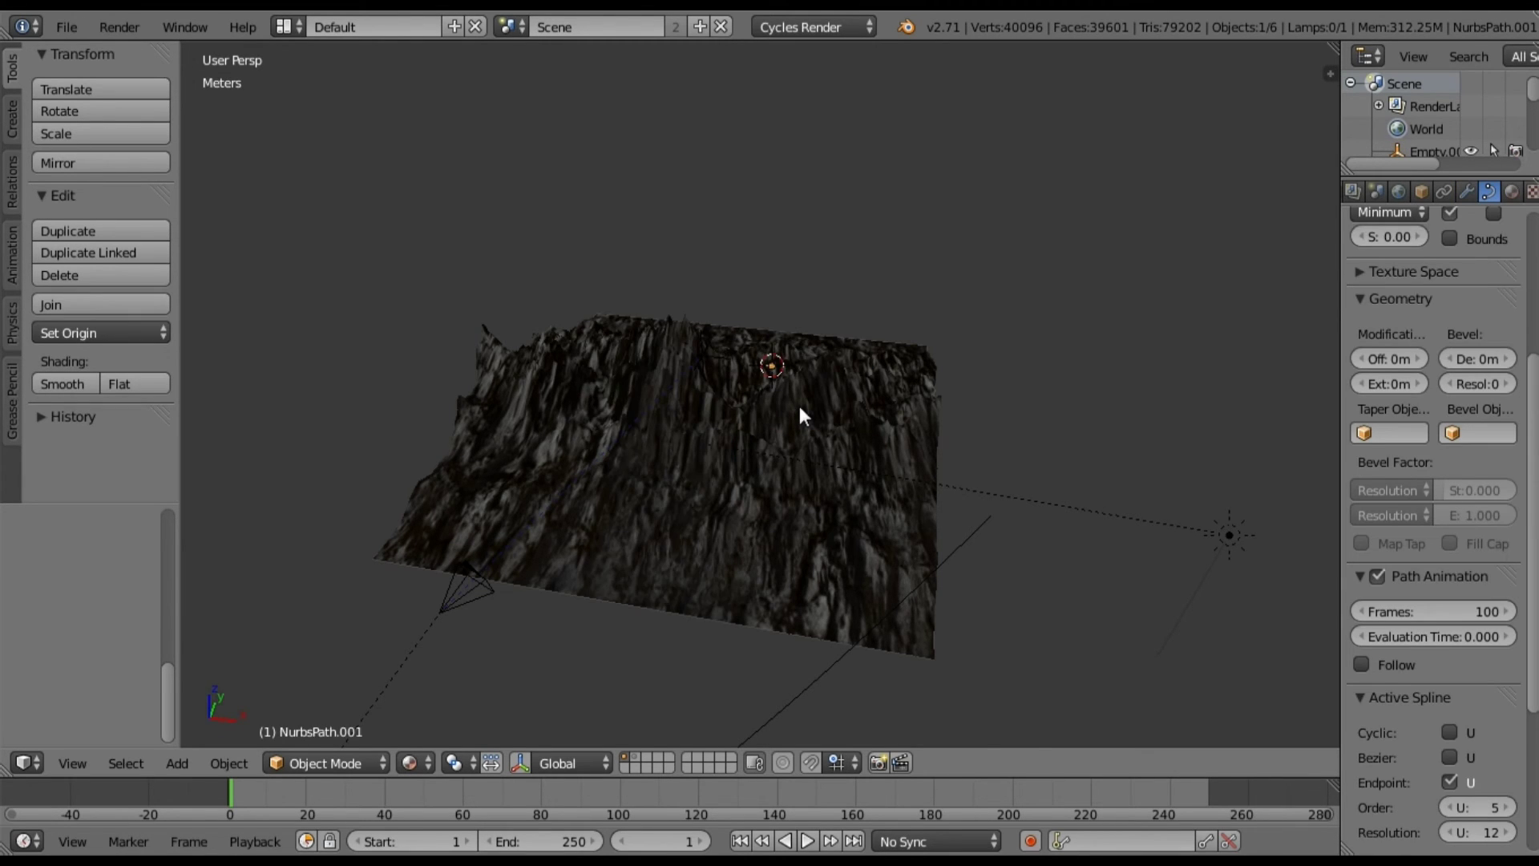
Step: Check the path from the right and camera views, then move the Landscape to layer 2
{"action": "scroll", "coordinate": [800, 405], "scroll_direction": "up", "scroll_amount": 5}
{"action": "scroll", "coordinate": [723, 469], "scroll_direction": "down", "scroll_amount": 1}
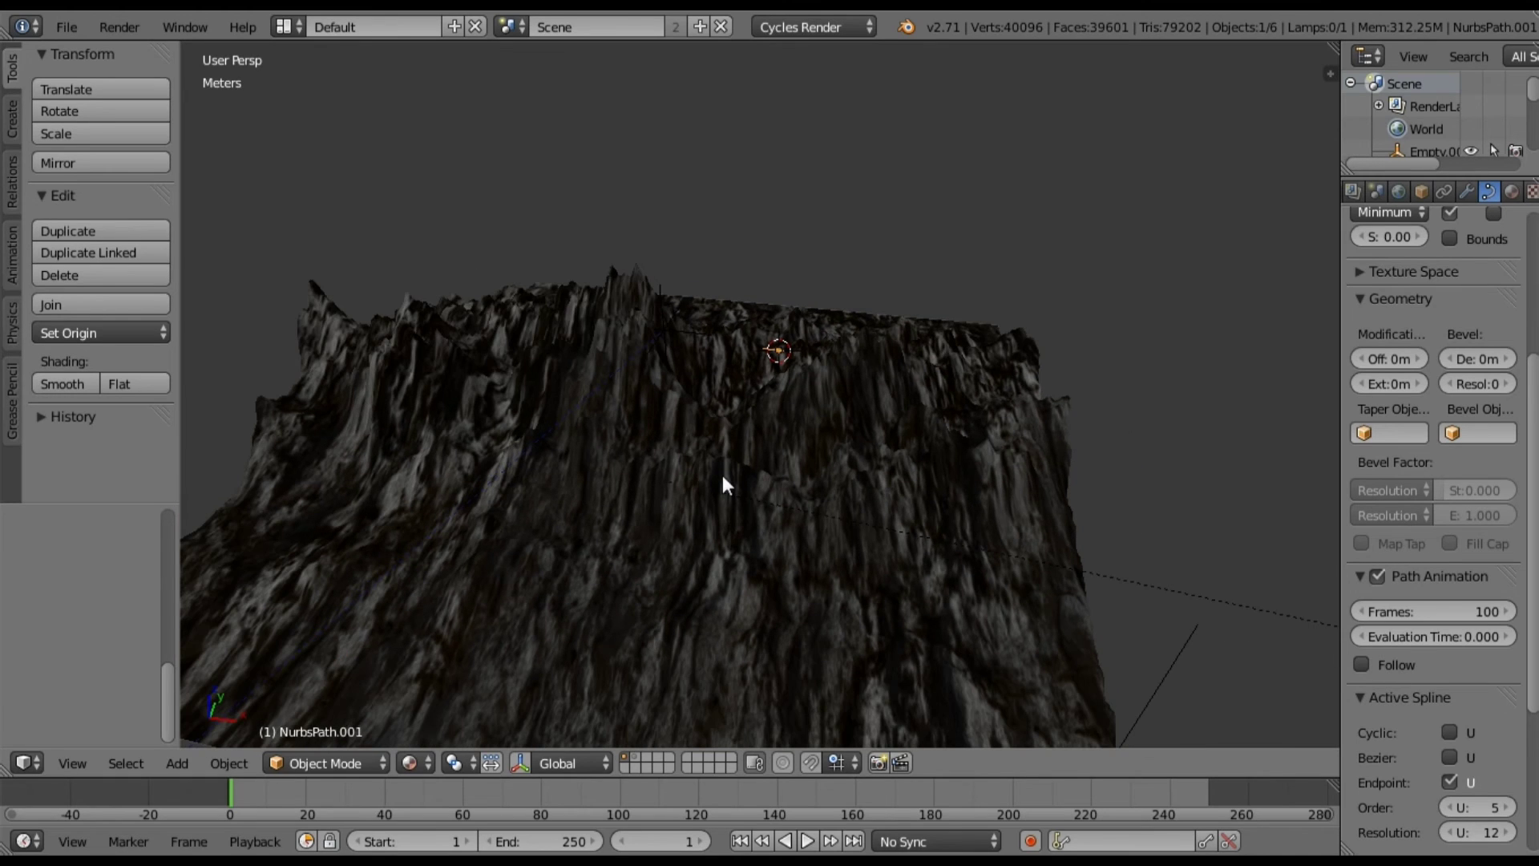
{"action": "middle_click_drag", "start_coordinate": [722, 477], "coordinate": [735, 503]}
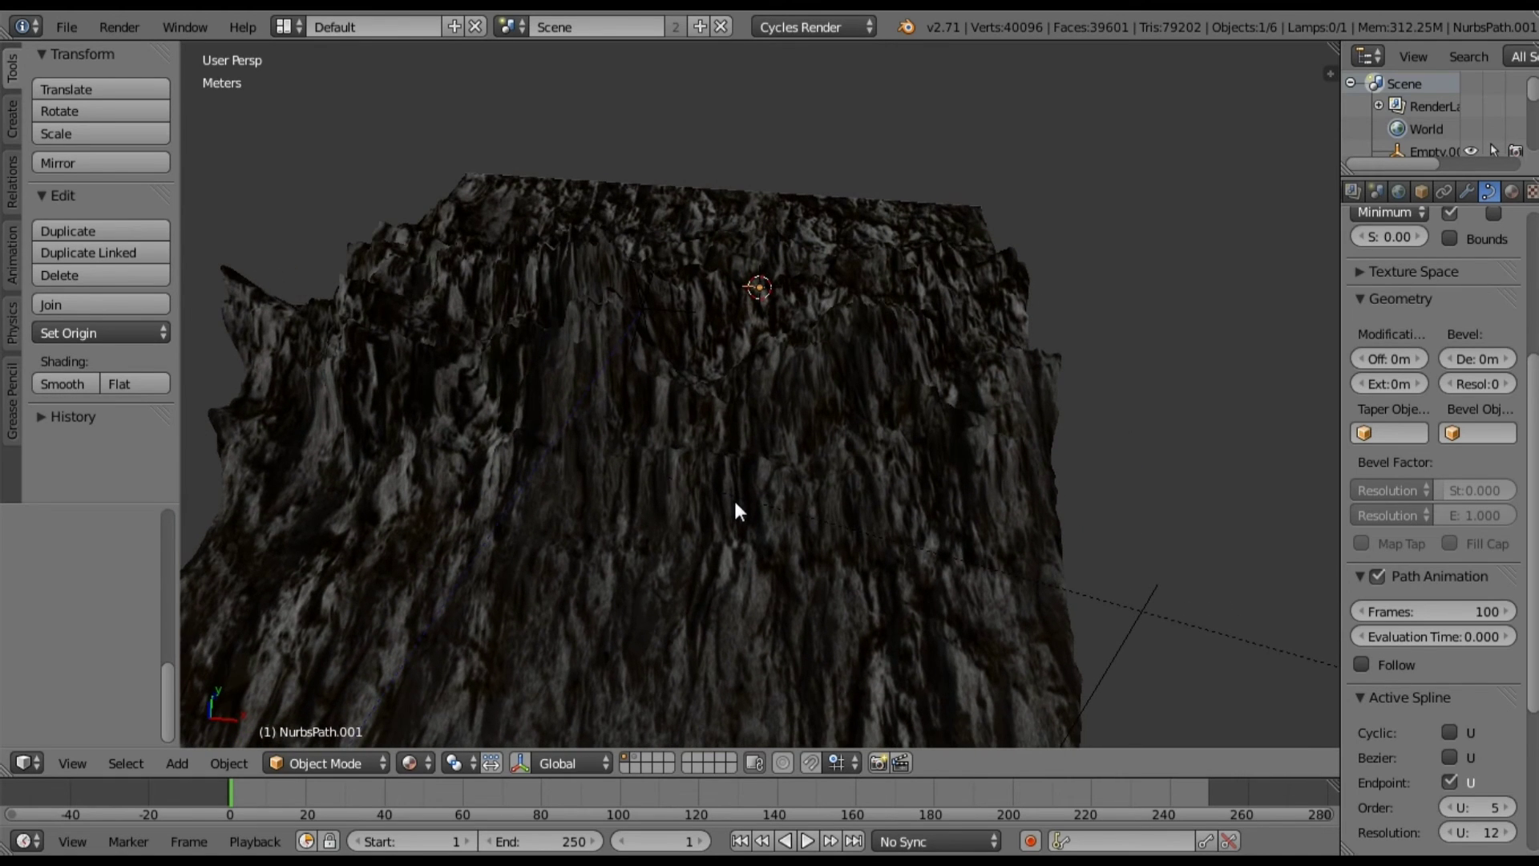
{"action": "key", "text": "KP_3"}
{"action": "middle_click_drag", "start_coordinate": [834, 488], "coordinate": [904, 581], "text": "ctrl"}
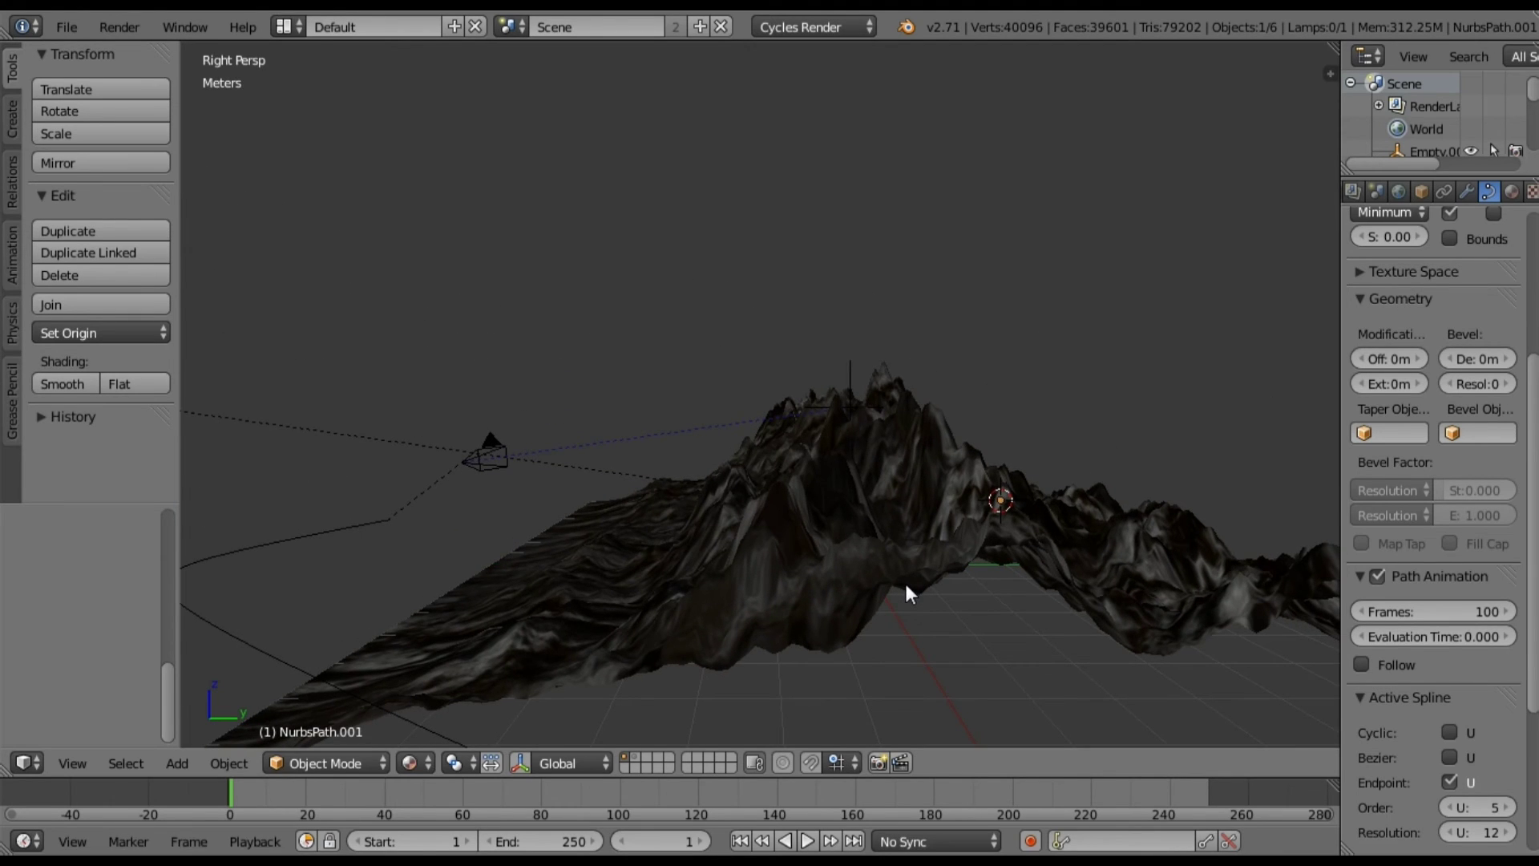
{"action": "key", "text": "KP_0"}
{"action": "right_click", "coordinate": [734, 481]}
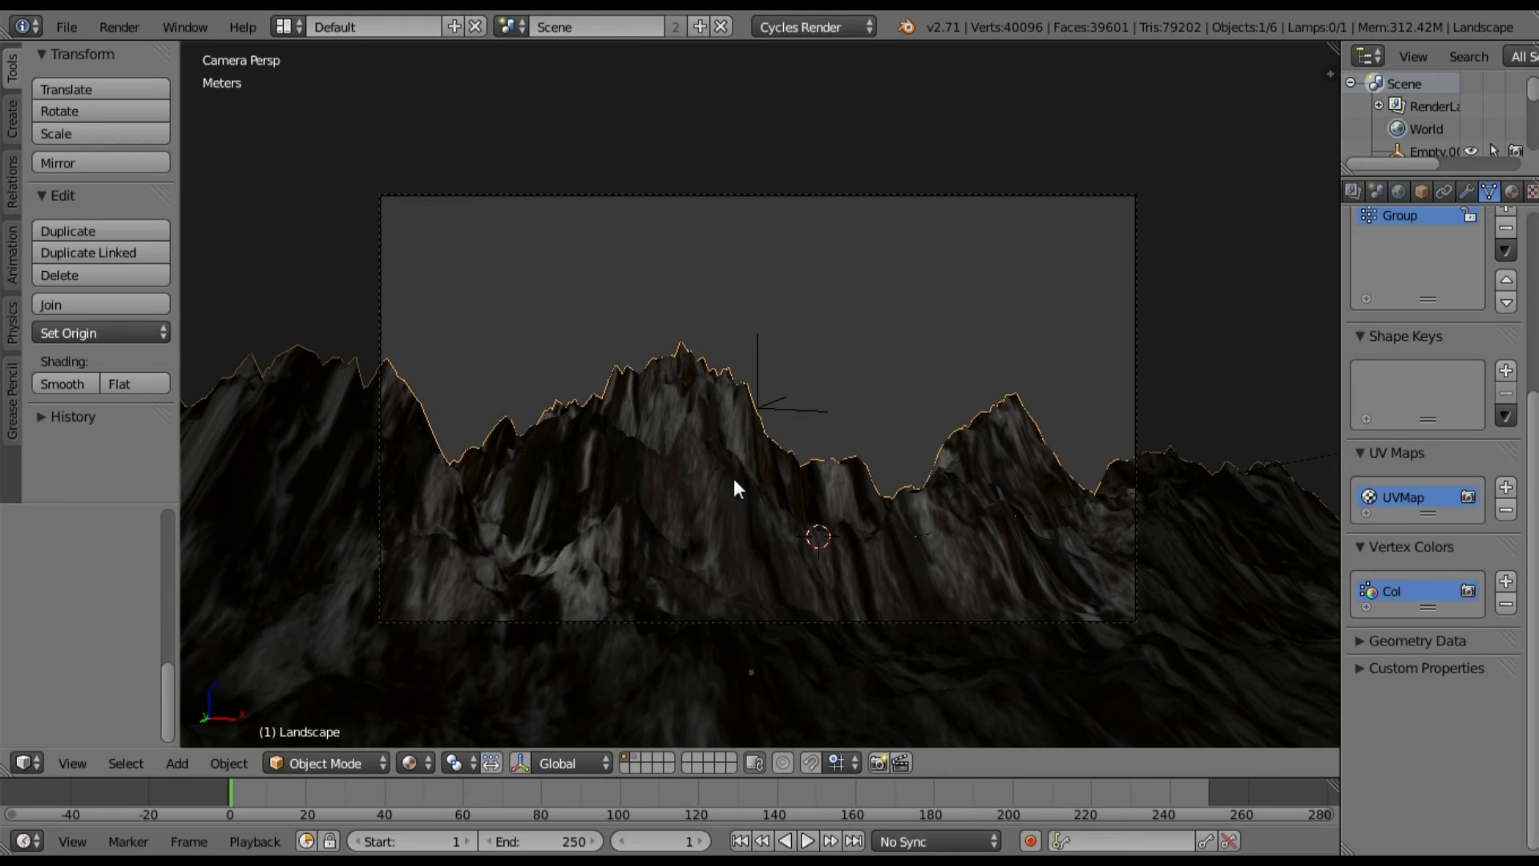
{"action": "key", "text": "m"}
{"action": "key", "text": "2"}
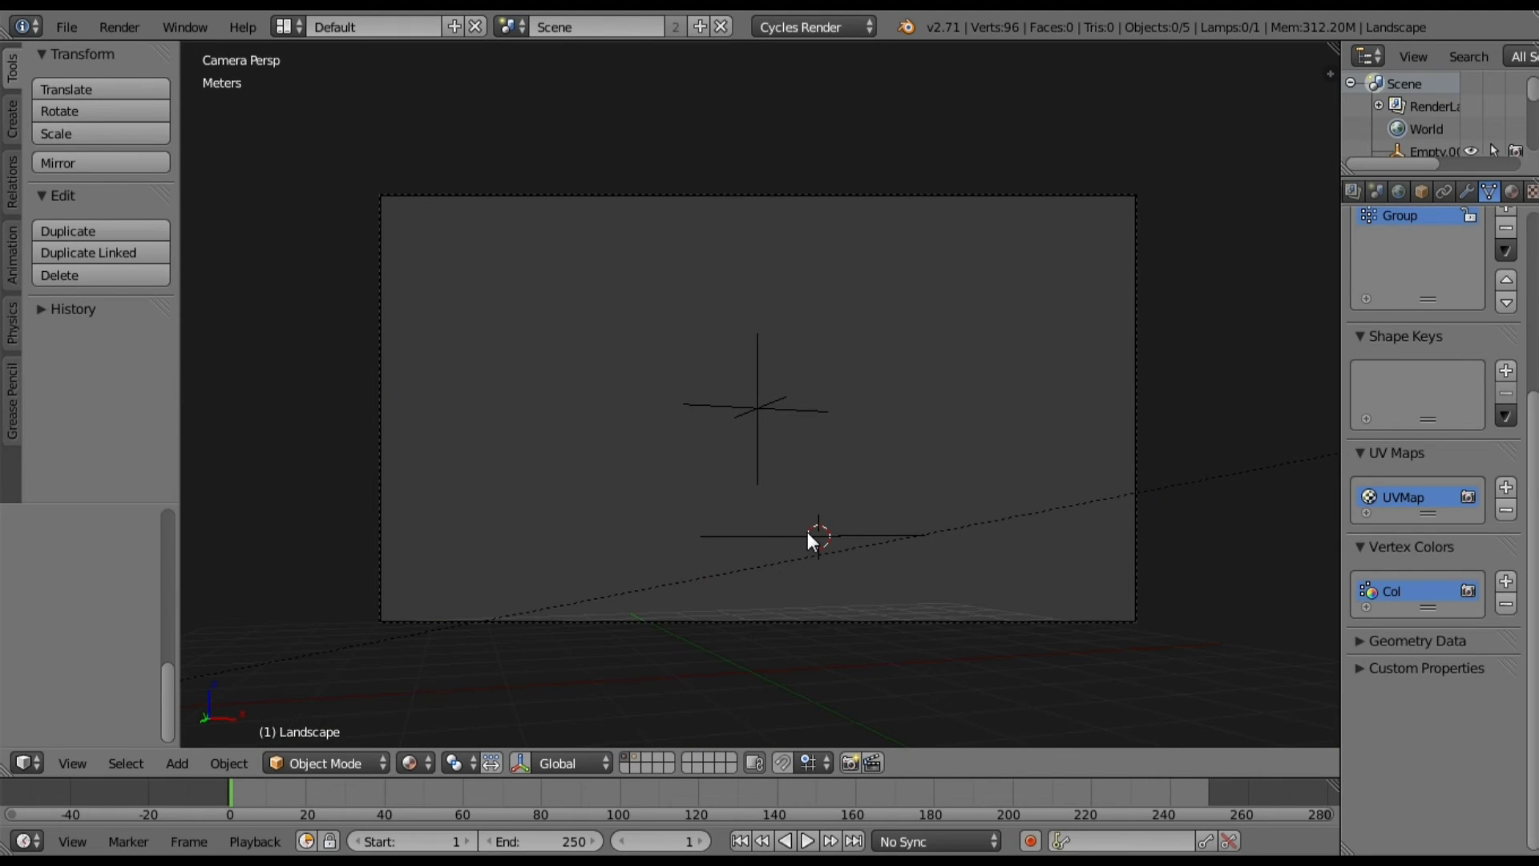
Step: Rotate NurbsPath.001 by 90 degrees so it stands vertically, and reposition it
{"action": "right_click", "coordinate": [806, 535]}
{"action": "key", "text": "KP_0"}
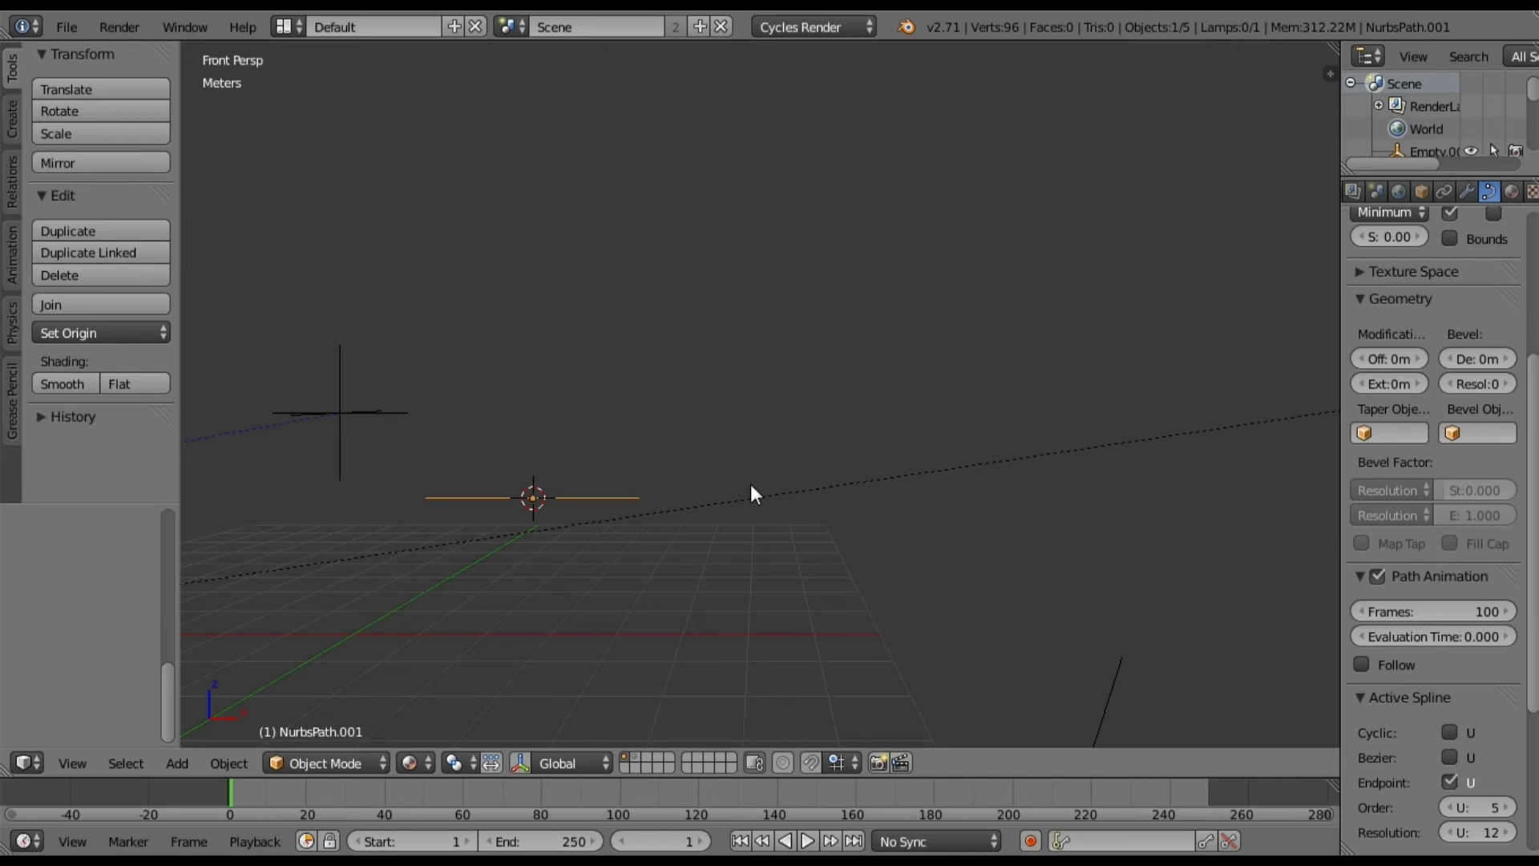
{"action": "type", "text": "r"}
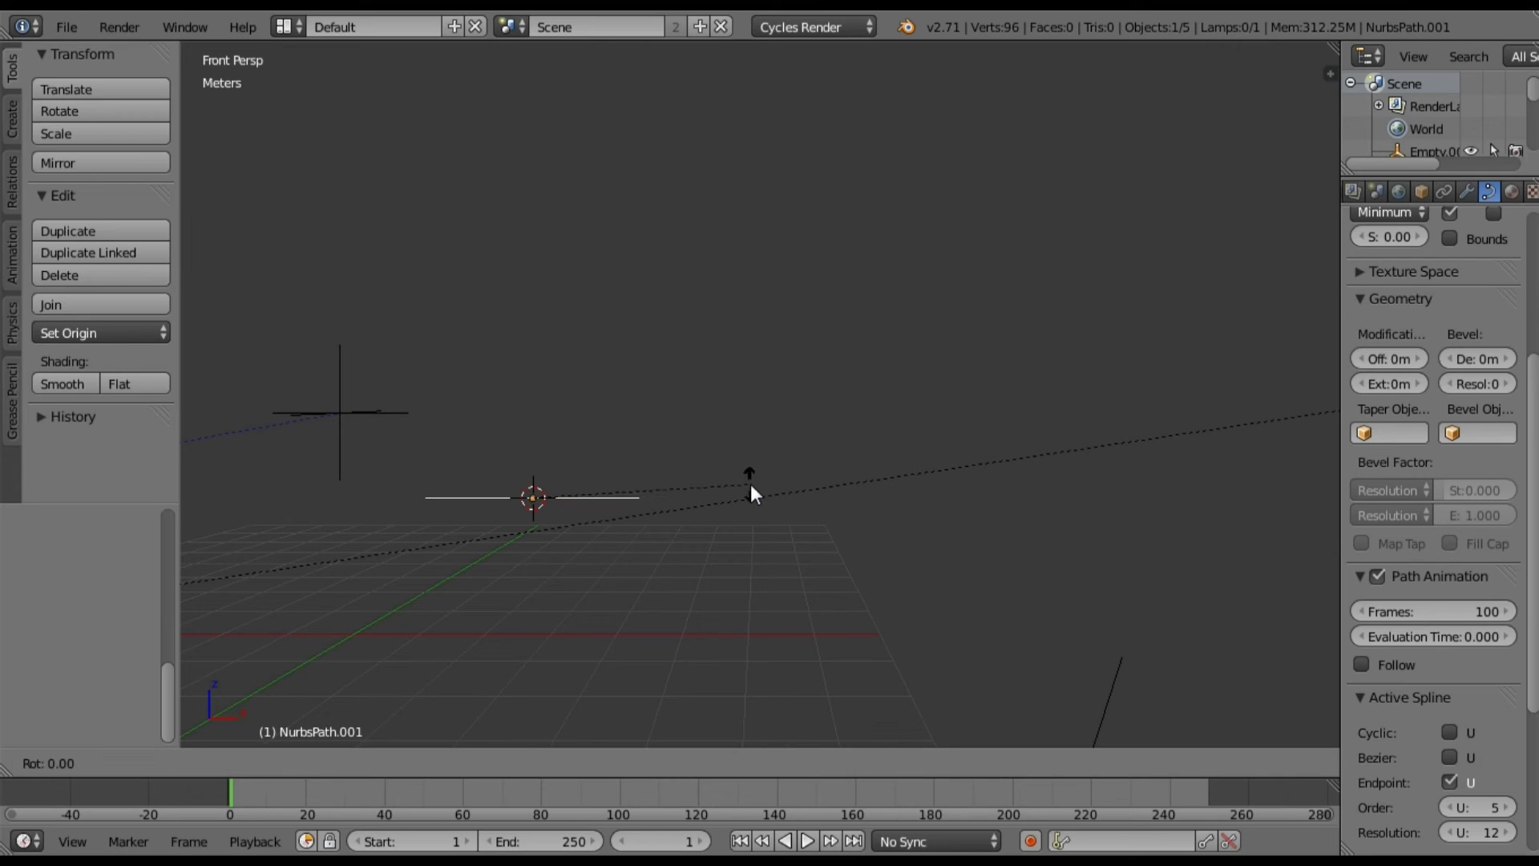
{"action": "type", "text": "90"}
{"action": "key", "text": "Return"}
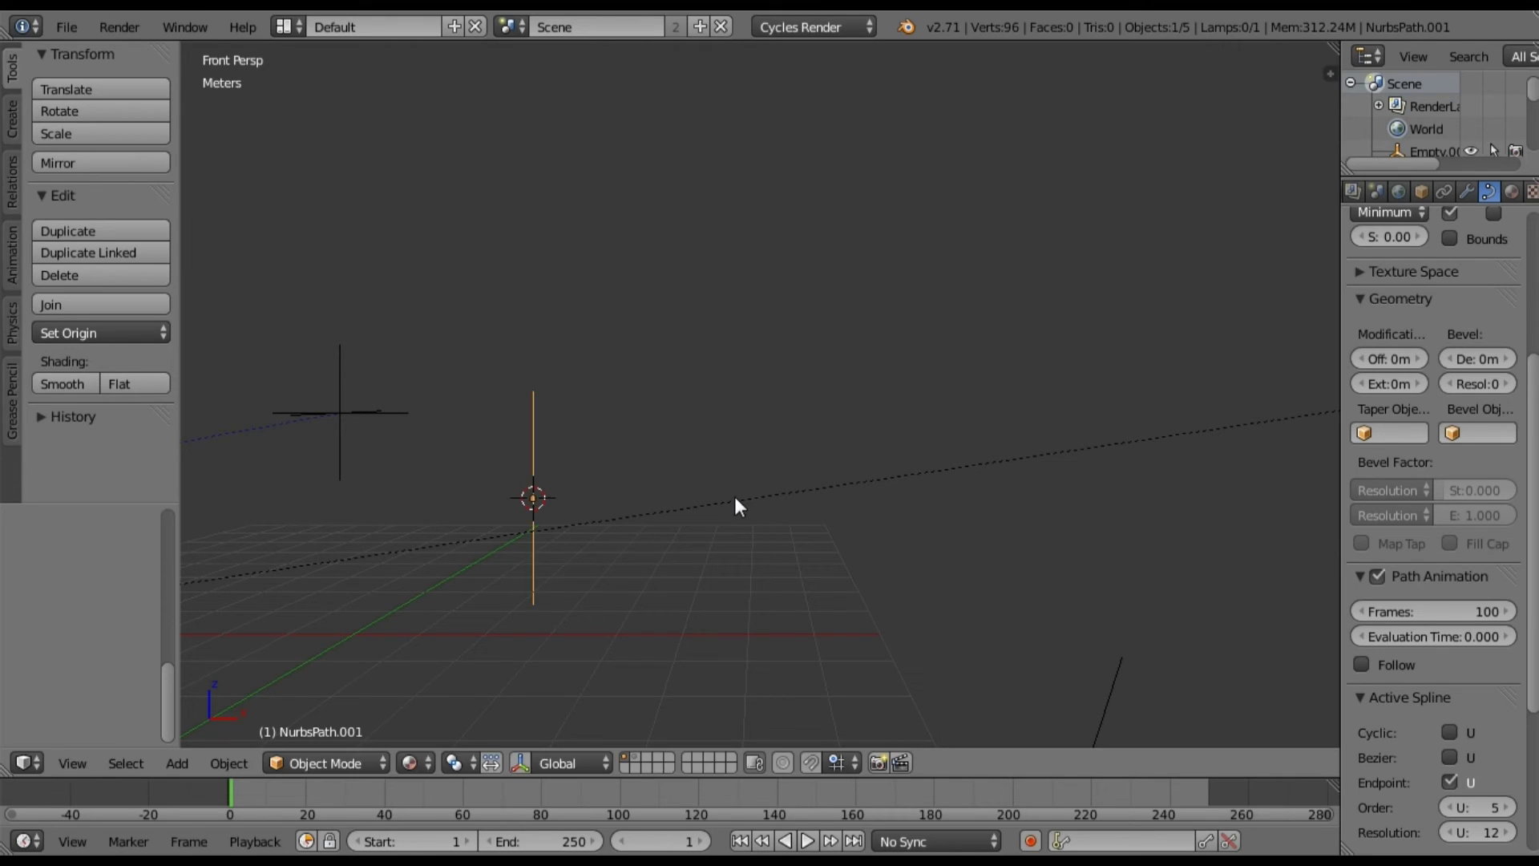
{"action": "middle_click_drag", "start_coordinate": [735, 499], "coordinate": [593, 586]}
{"action": "key", "text": "KP_3"}
{"action": "key", "text": "g"}
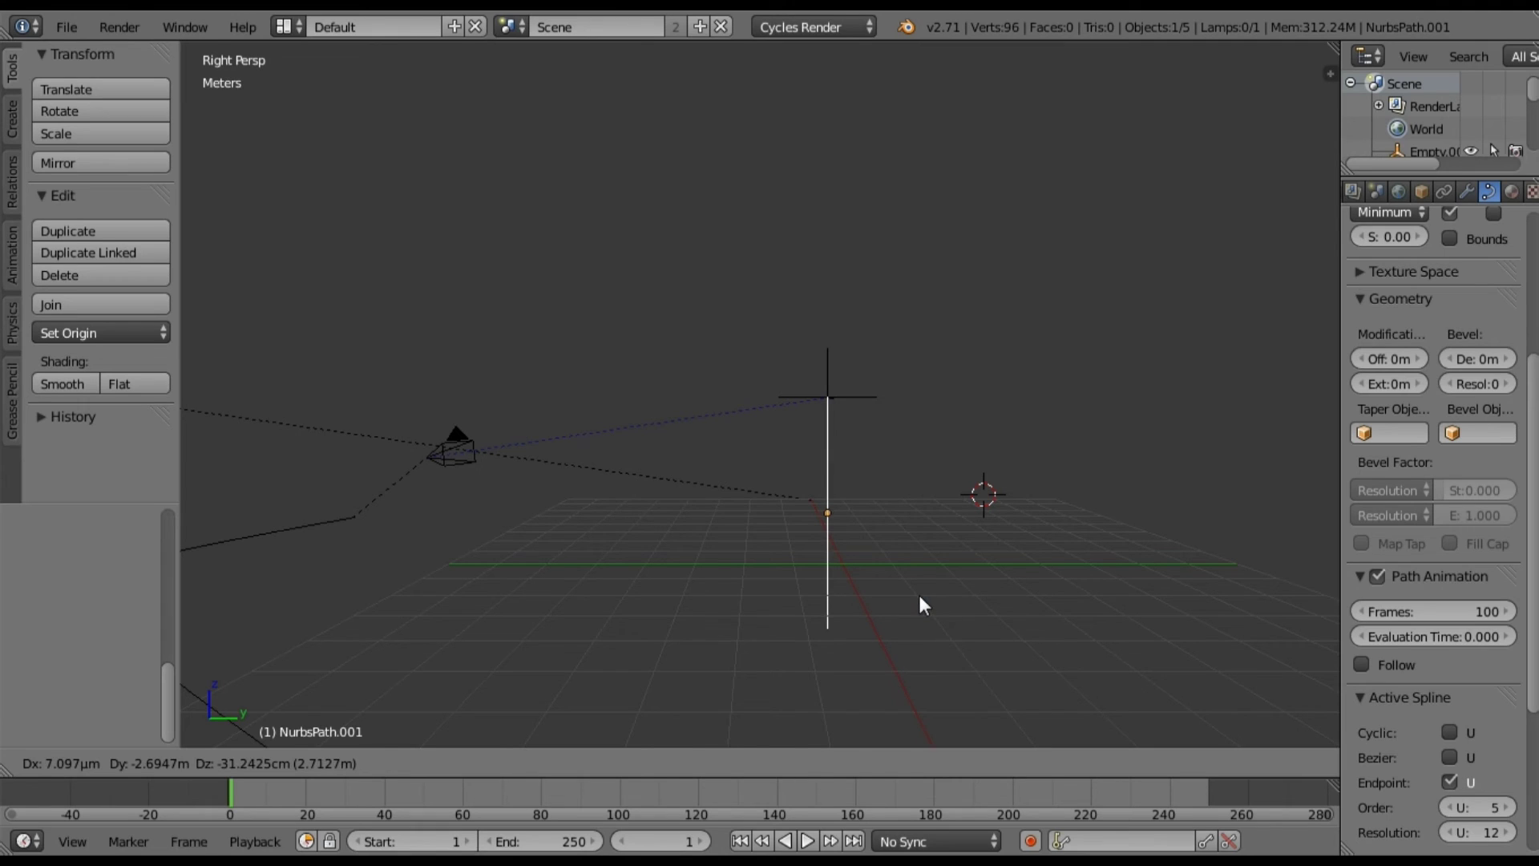
{"action": "key", "text": "Return"}
Step: In orthographic front view, shift the vertical path along X to sit under Empty.001
{"action": "key", "text": "KP_7"}
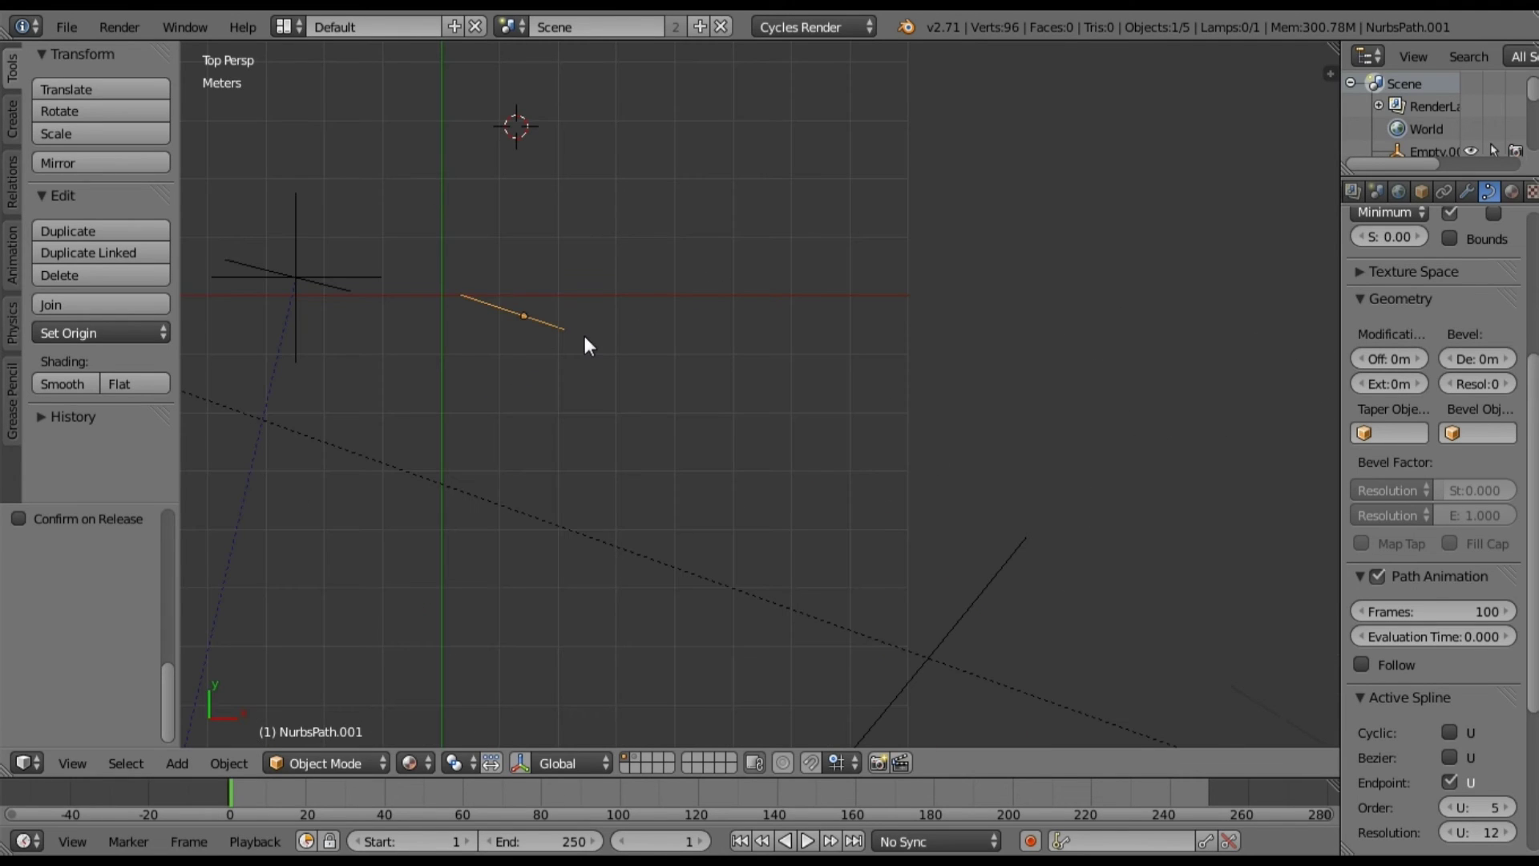
{"action": "key", "text": "KP_5"}
{"action": "middle_click_drag", "start_coordinate": [584, 336], "coordinate": [864, 484], "text": "shift"}
{"action": "key", "text": "KP_1"}
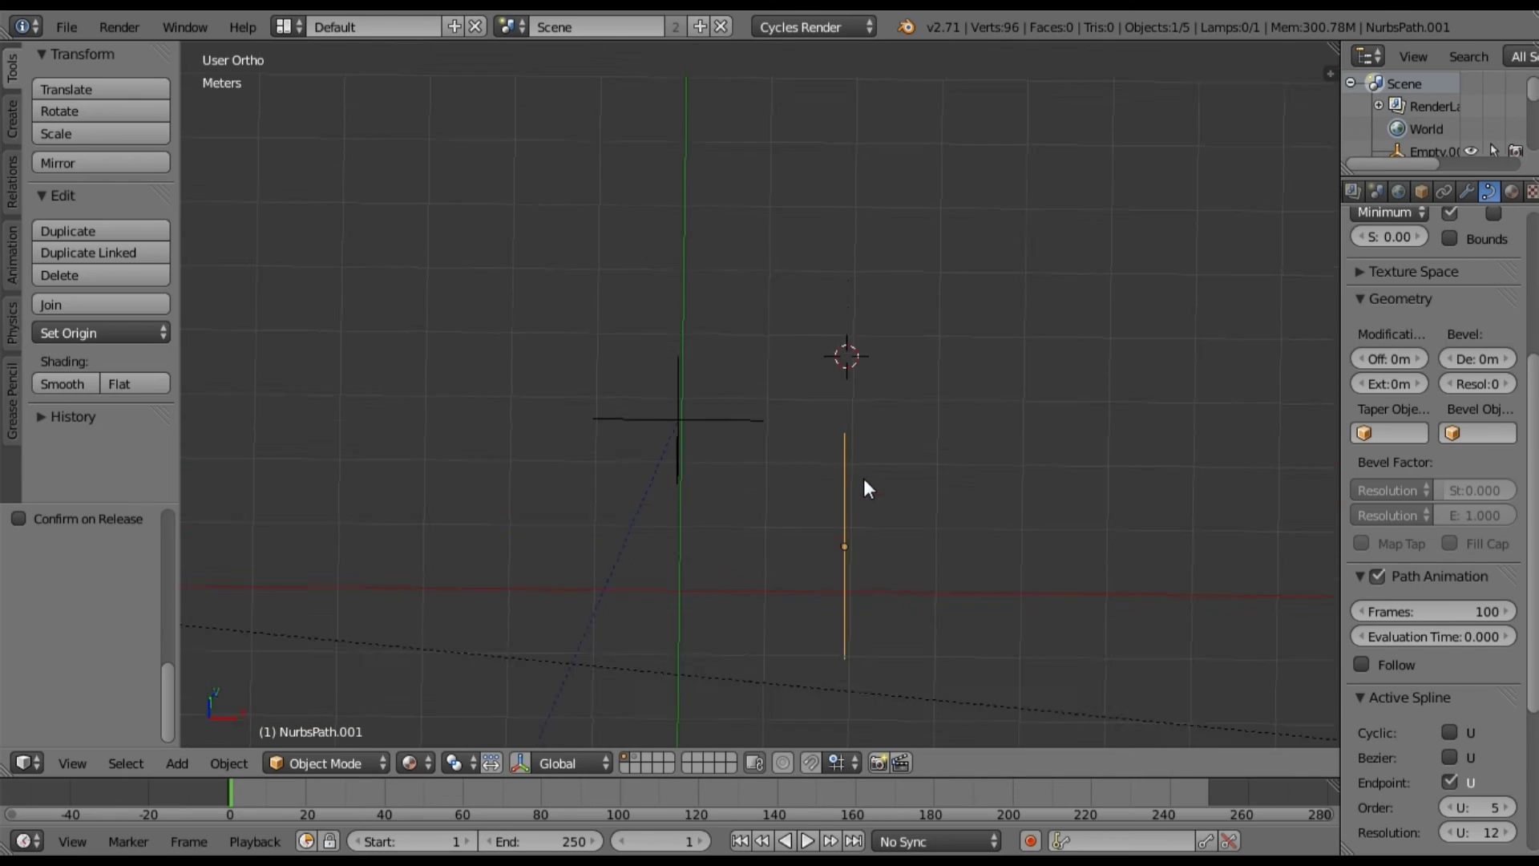
{"action": "key", "text": "g"}
{"action": "key", "text": "x"}
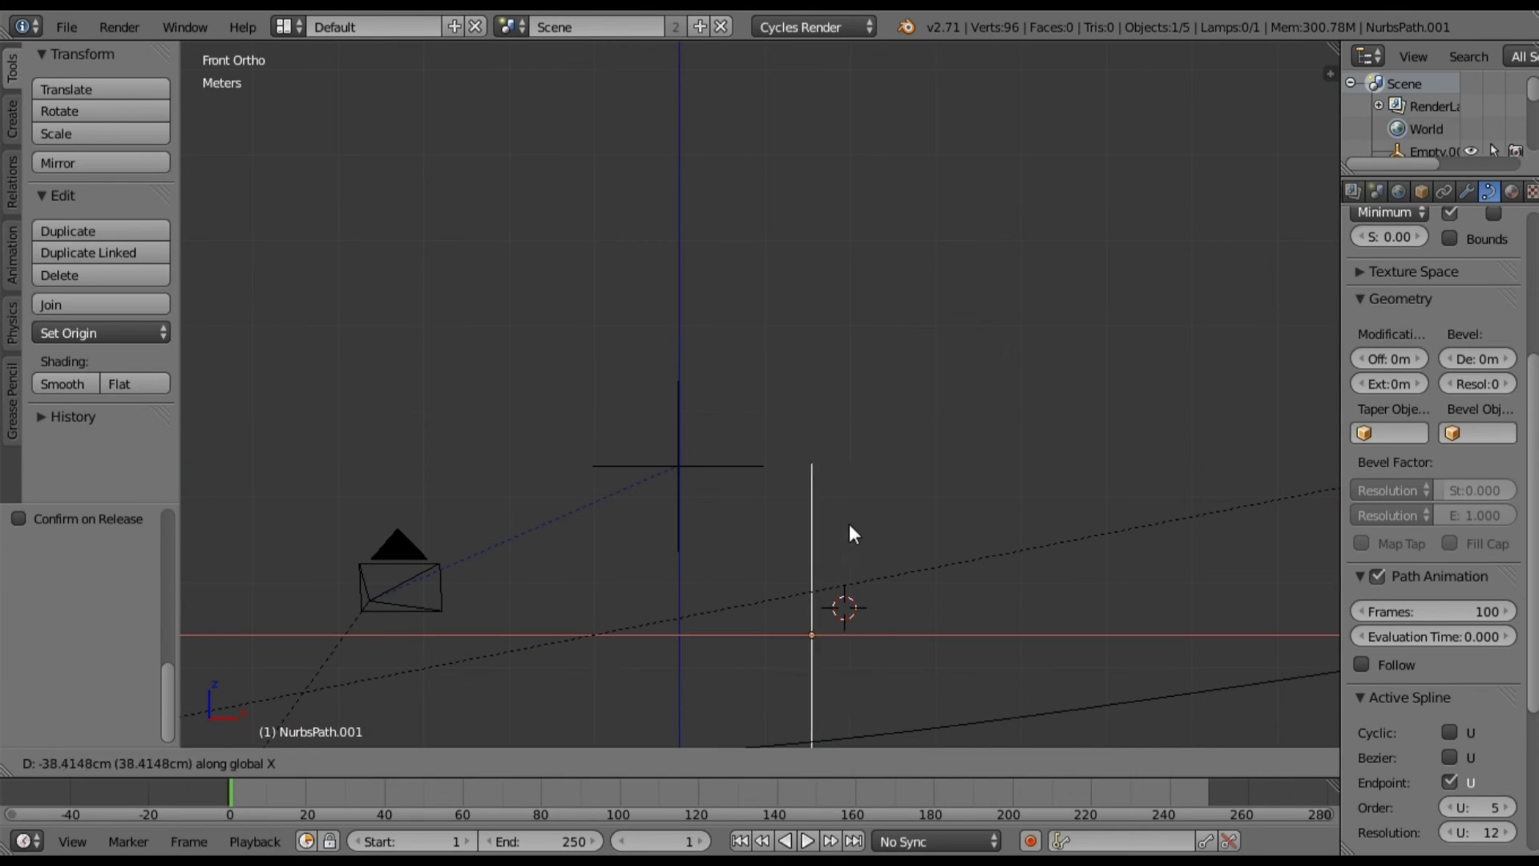
{"action": "left_click", "coordinate": [751, 538]}
{"action": "scroll", "coordinate": [721, 302], "scroll_direction": "down", "scroll_amount": 5, "text": "shift"}
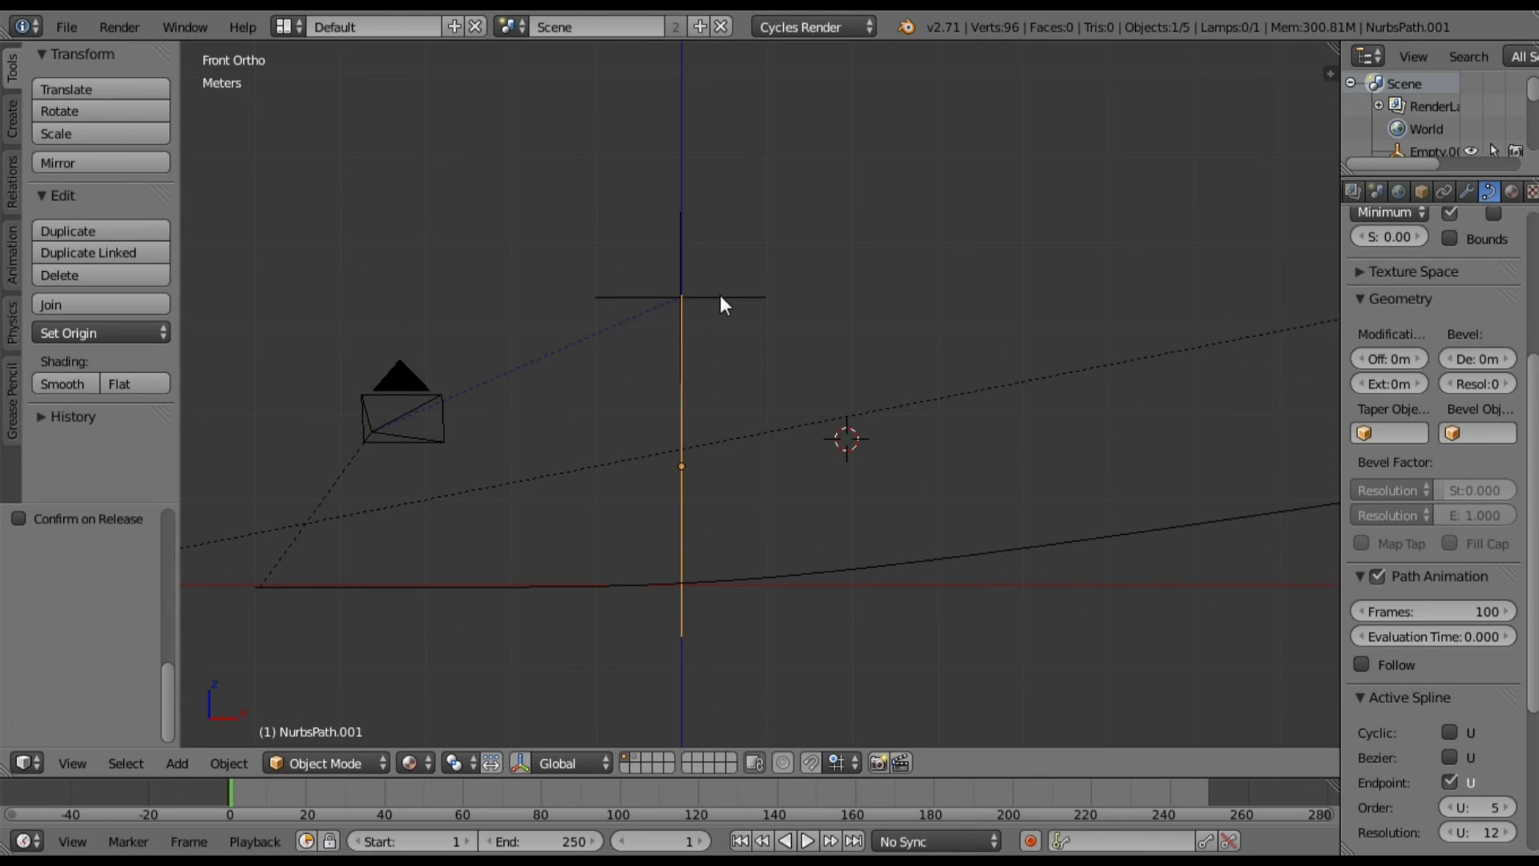
{"action": "right_click", "coordinate": [719, 297]}
Step: Lower Empty.001 along Z to the base of the vertical path
{"action": "key", "text": "g"}
{"action": "key", "text": "z"}
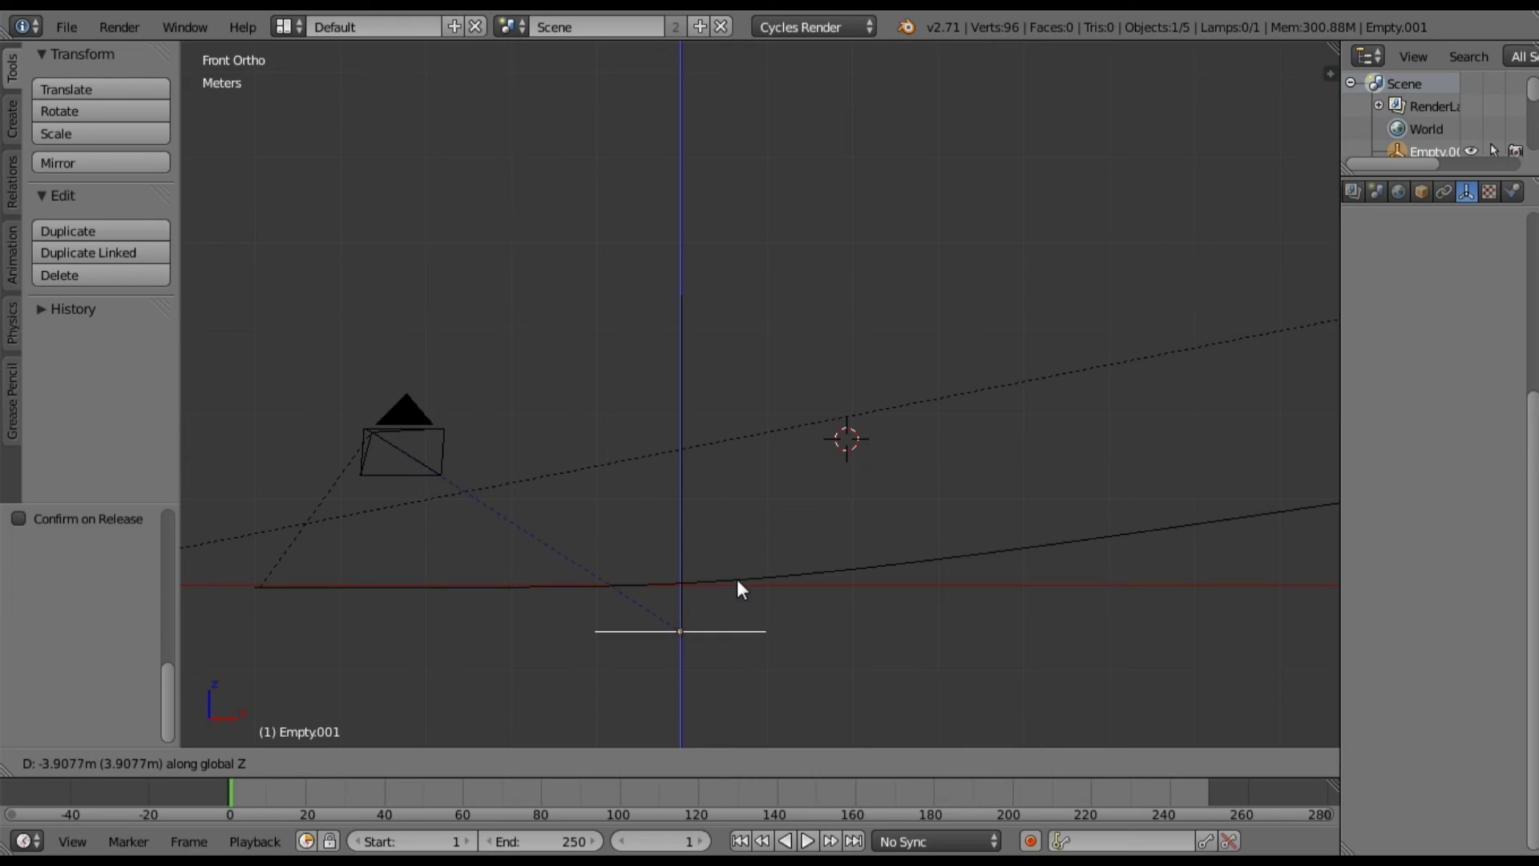
{"action": "left_click", "coordinate": [733, 640]}
{"action": "key", "text": "a"}
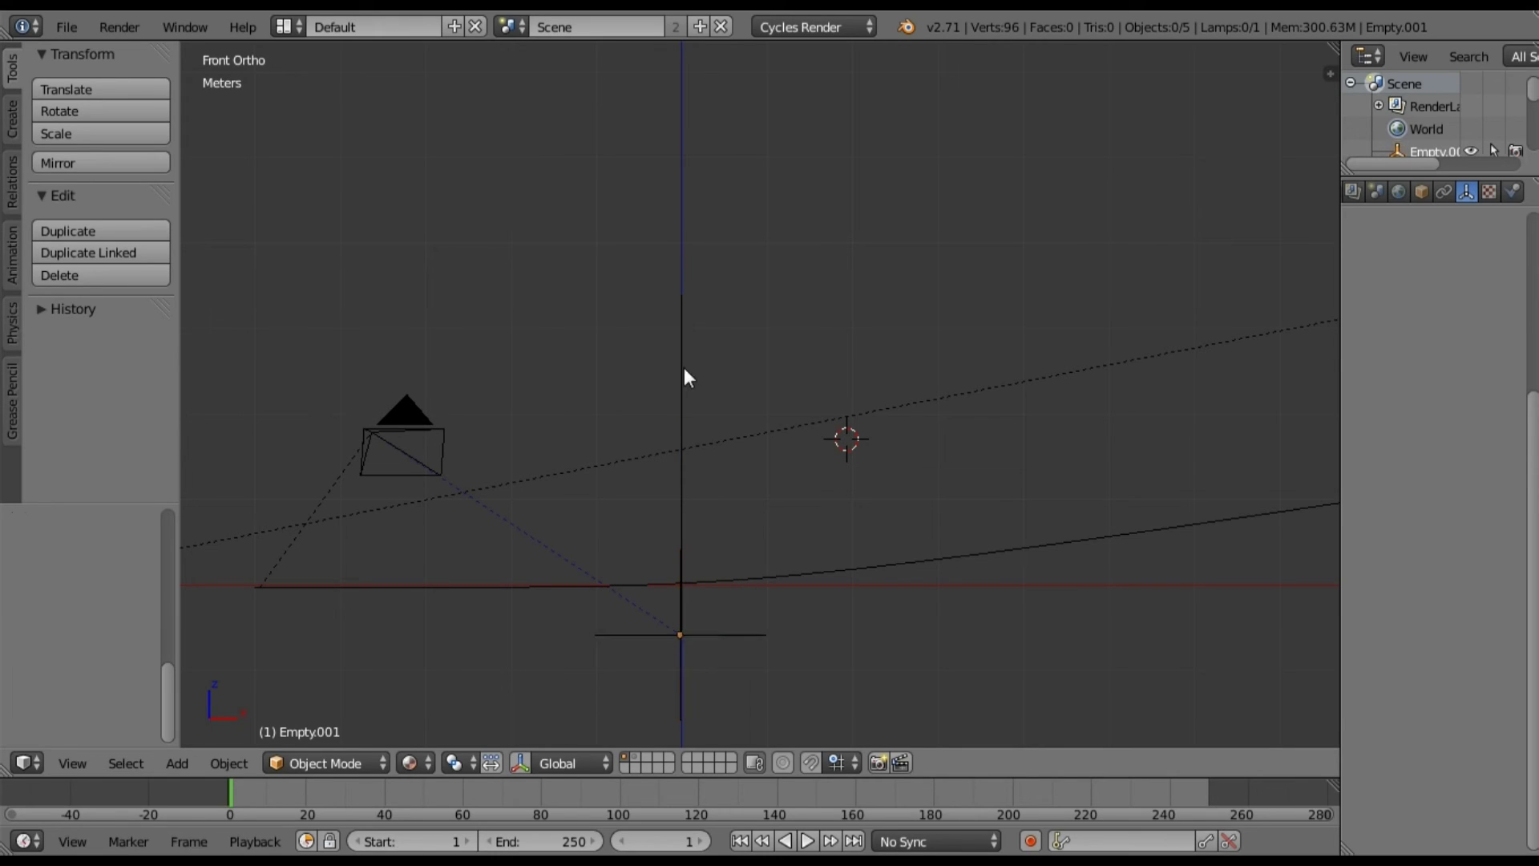
{"action": "key", "text": "ctrl+z"}
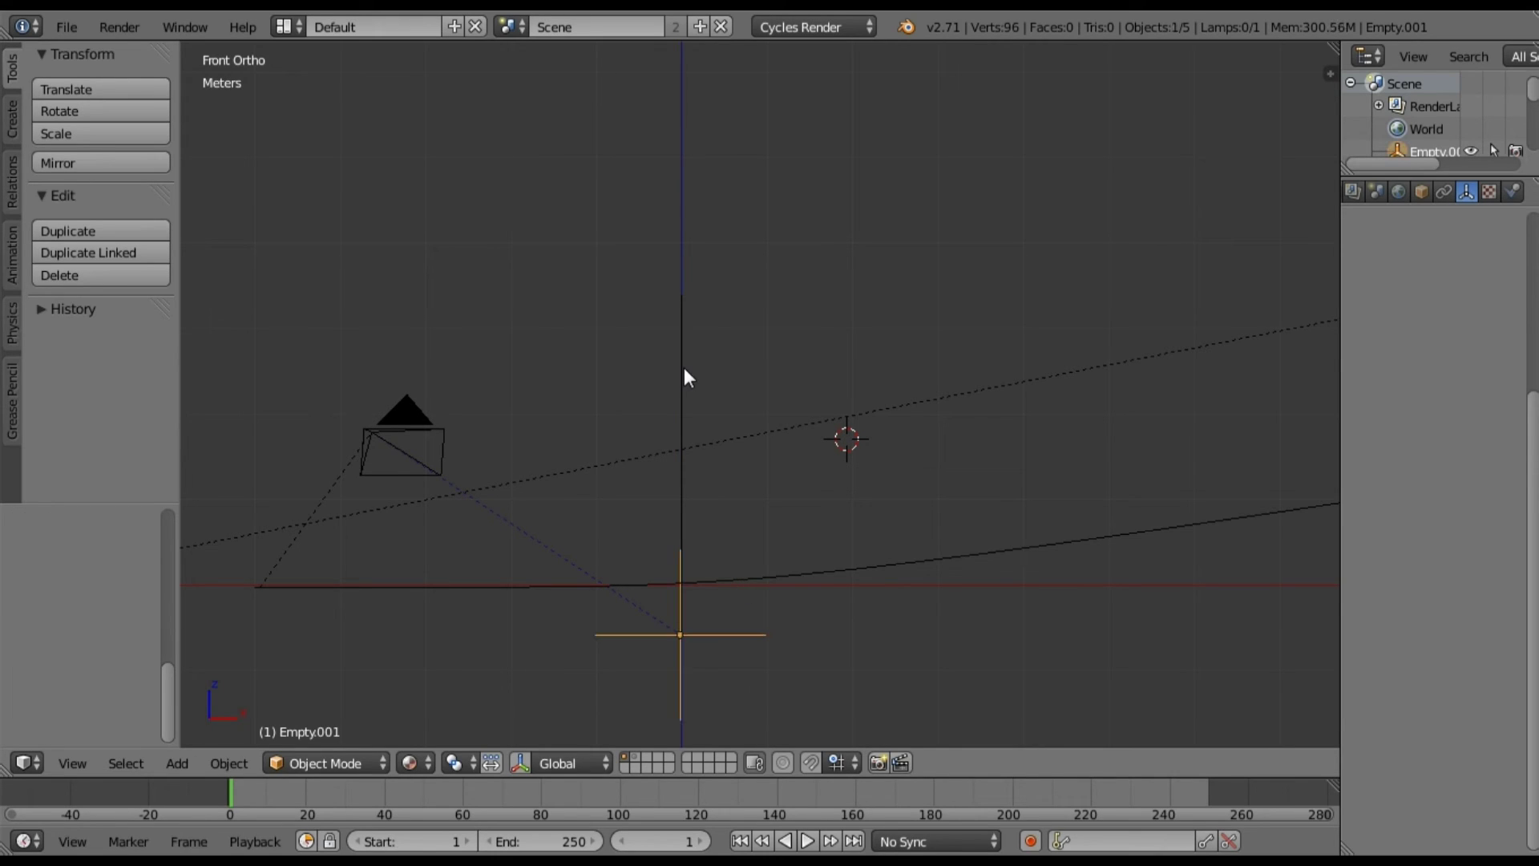
Step: Parent Empty.001 to NurbsPath.001 using Follow Path, then deselect everything
{"action": "right_click", "coordinate": [684, 369], "text": "shift"}
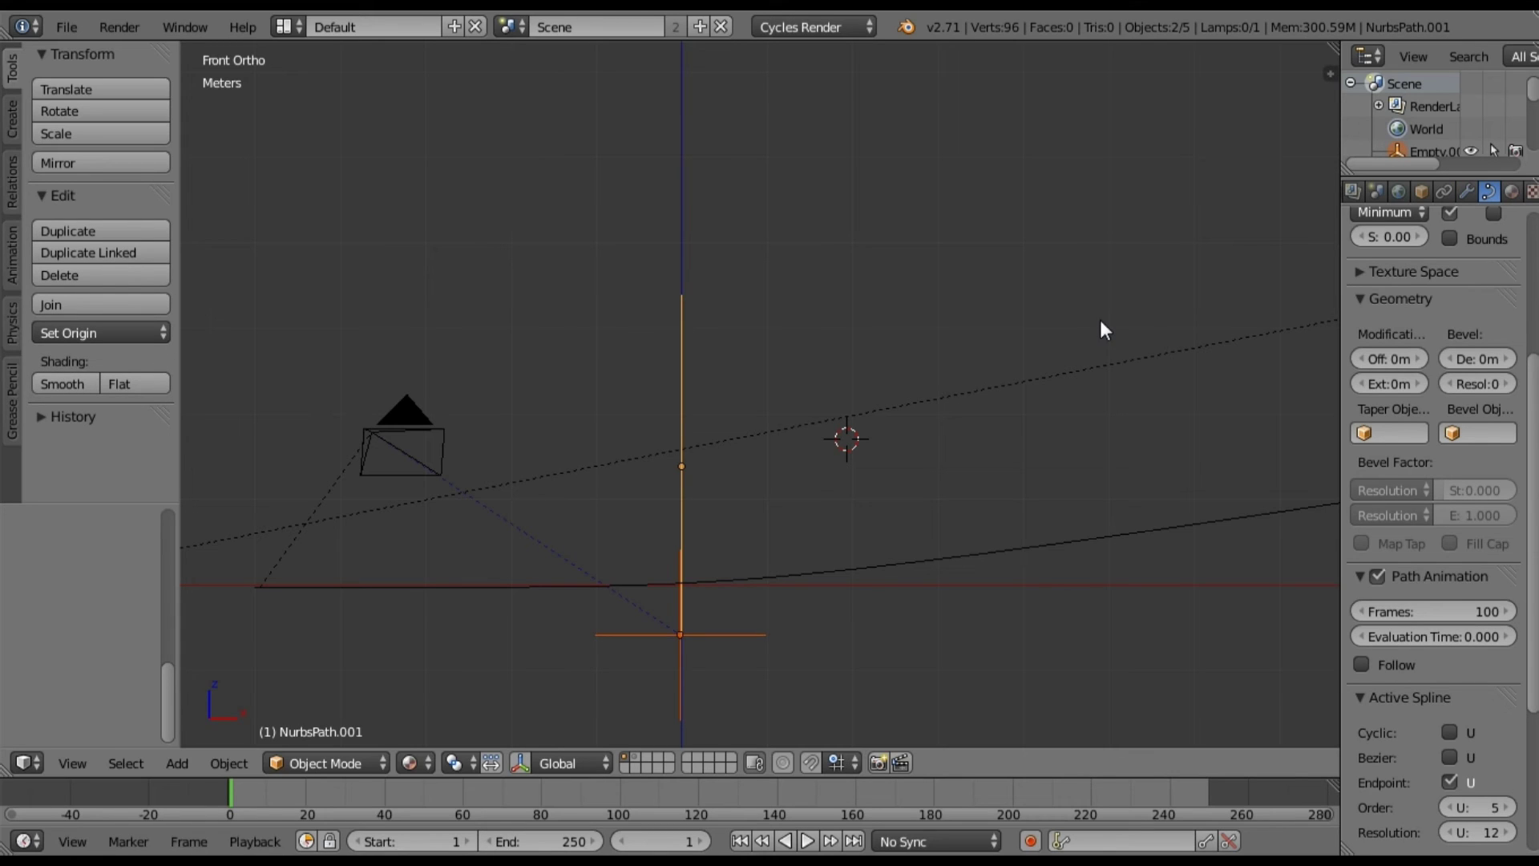
{"action": "key", "text": "ctrl+p"}
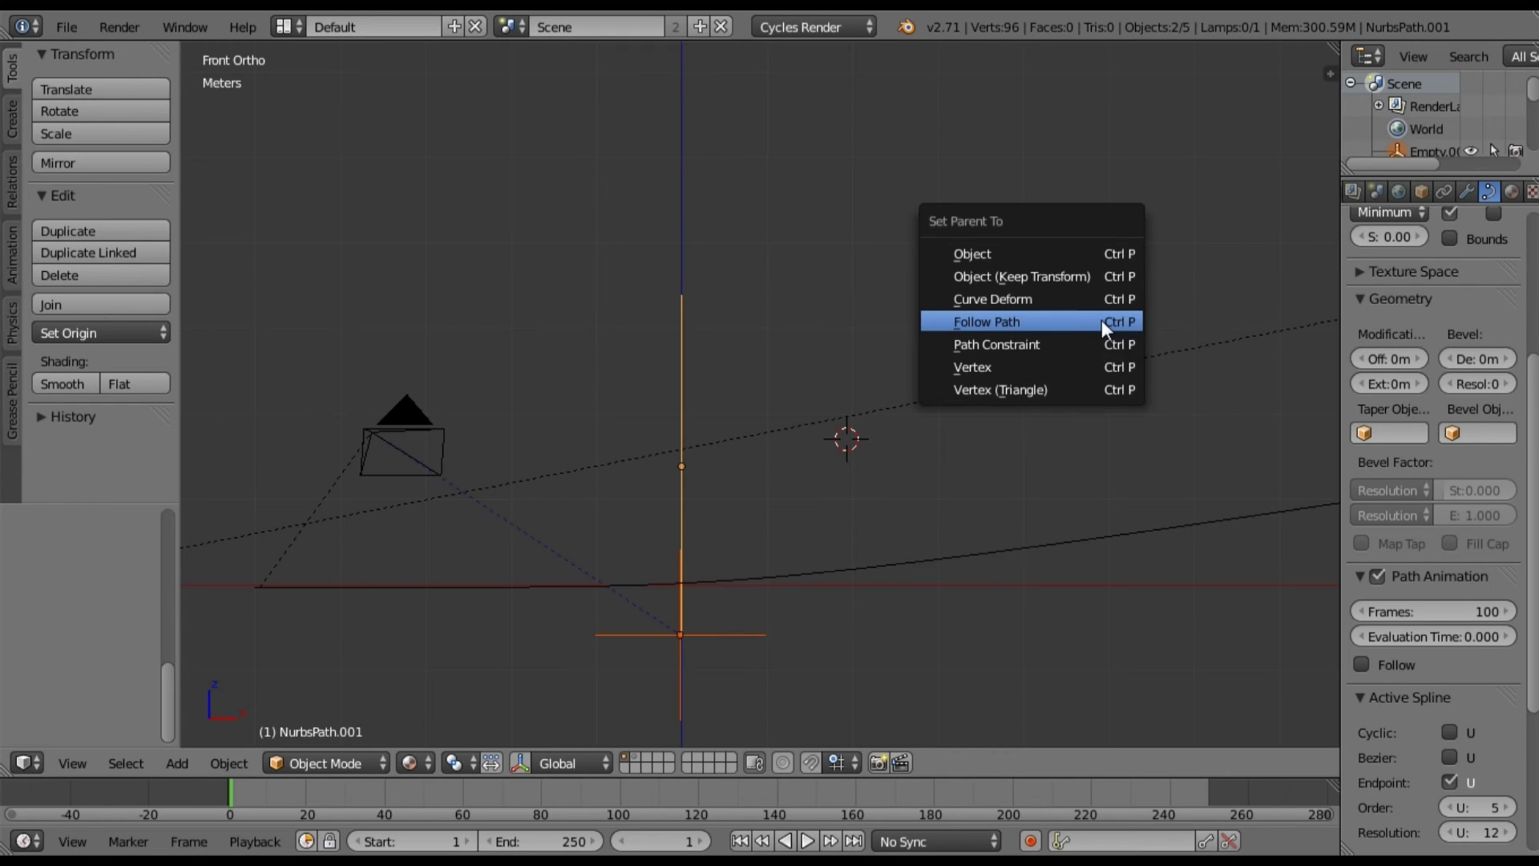
{"action": "left_click", "coordinate": [1101, 321]}
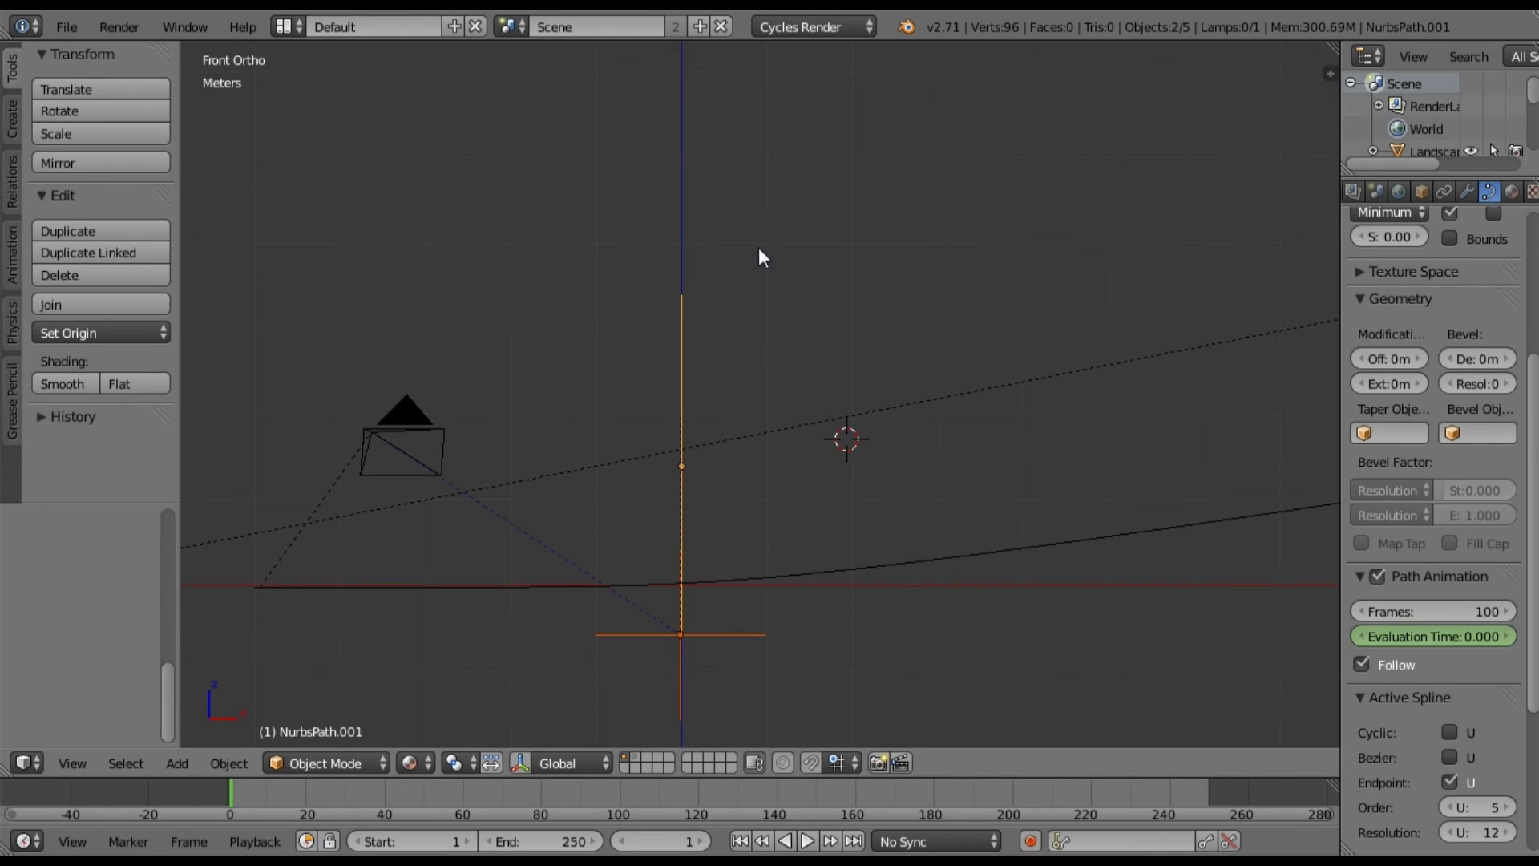
{"action": "key", "text": "a"}
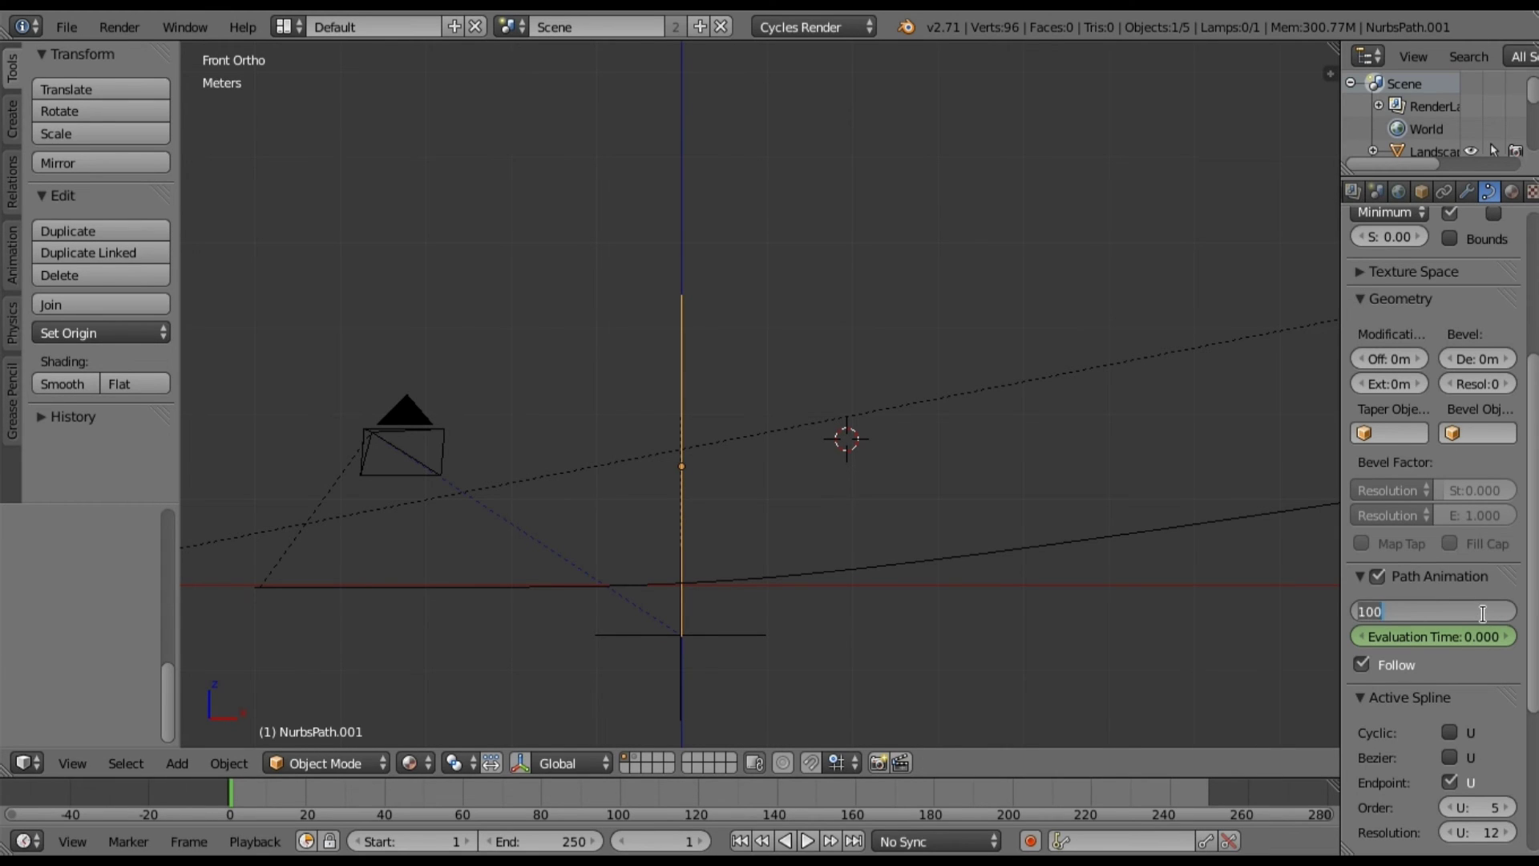
Step: Set the path animation to 250 frames and move the mountain landscape onto layer 1
{"action": "key", "text": "Return"}
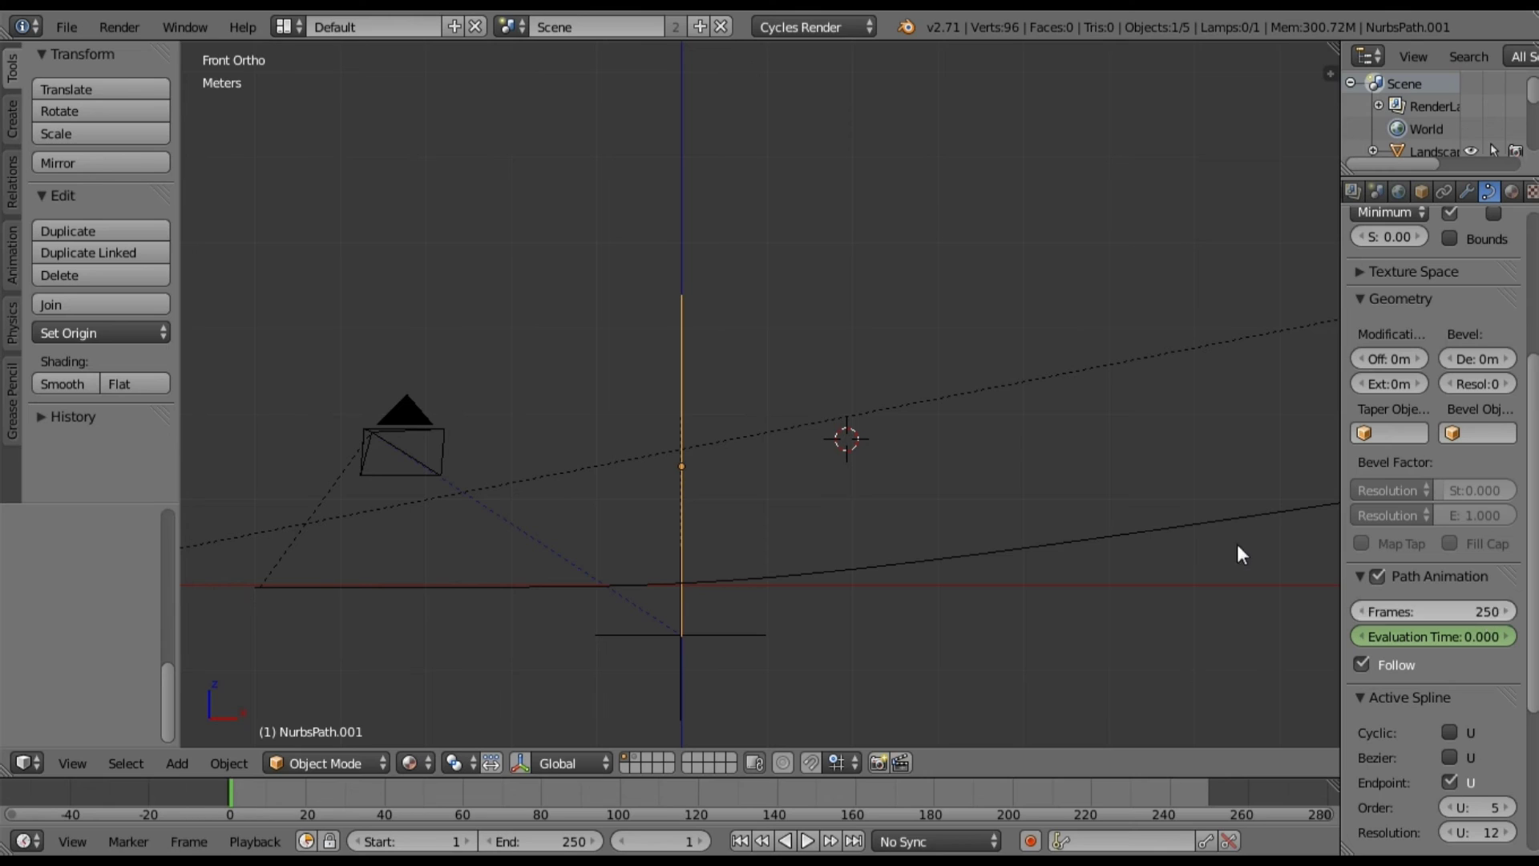
{"action": "key", "text": "2"}
{"action": "right_click", "coordinate": [1104, 508]}
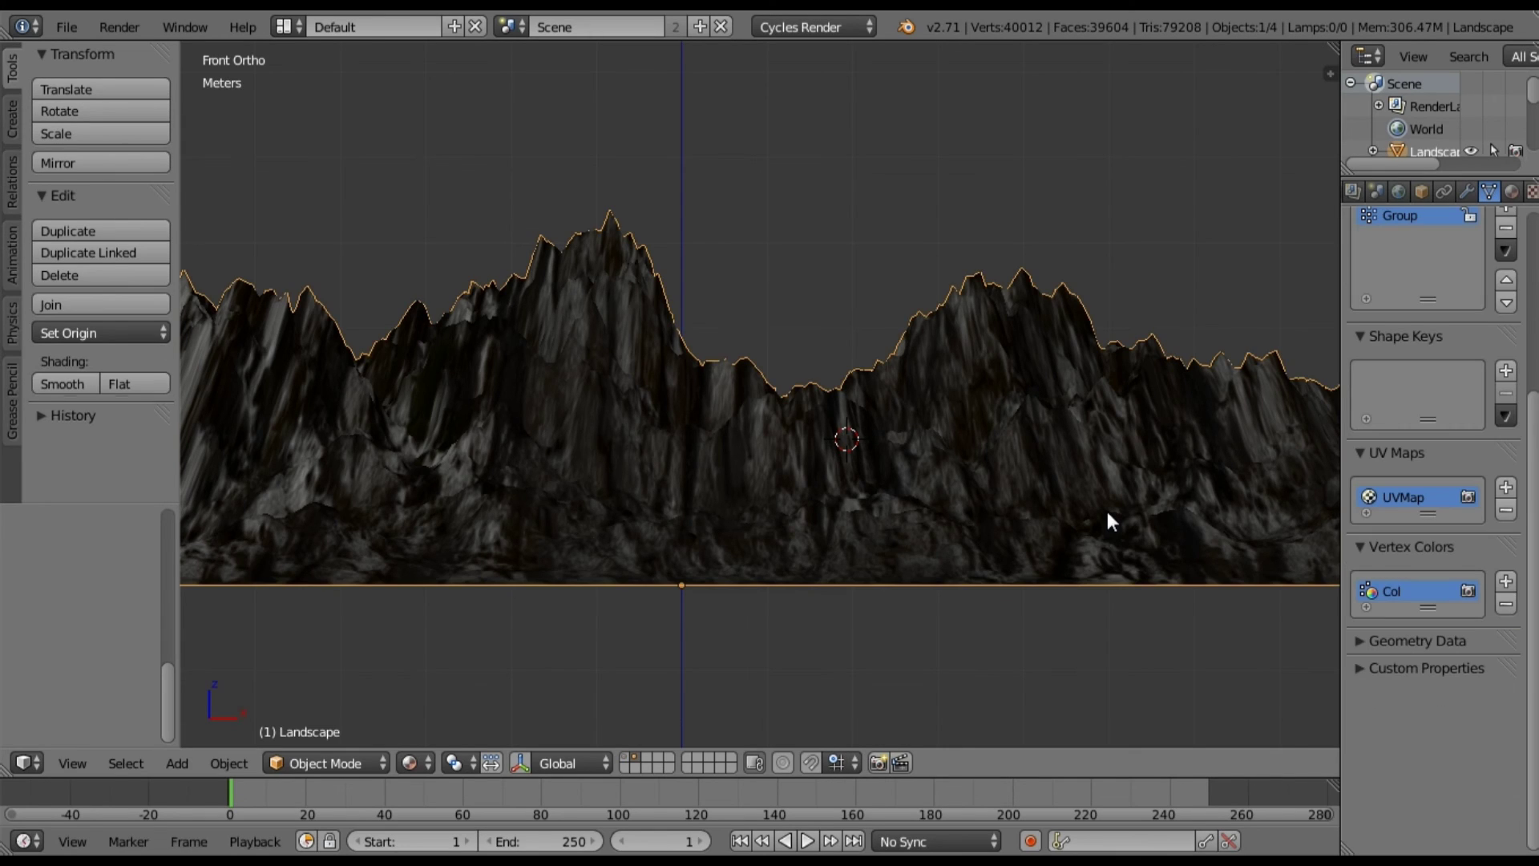
{"action": "key", "text": "m"}
{"action": "key", "text": "1"}
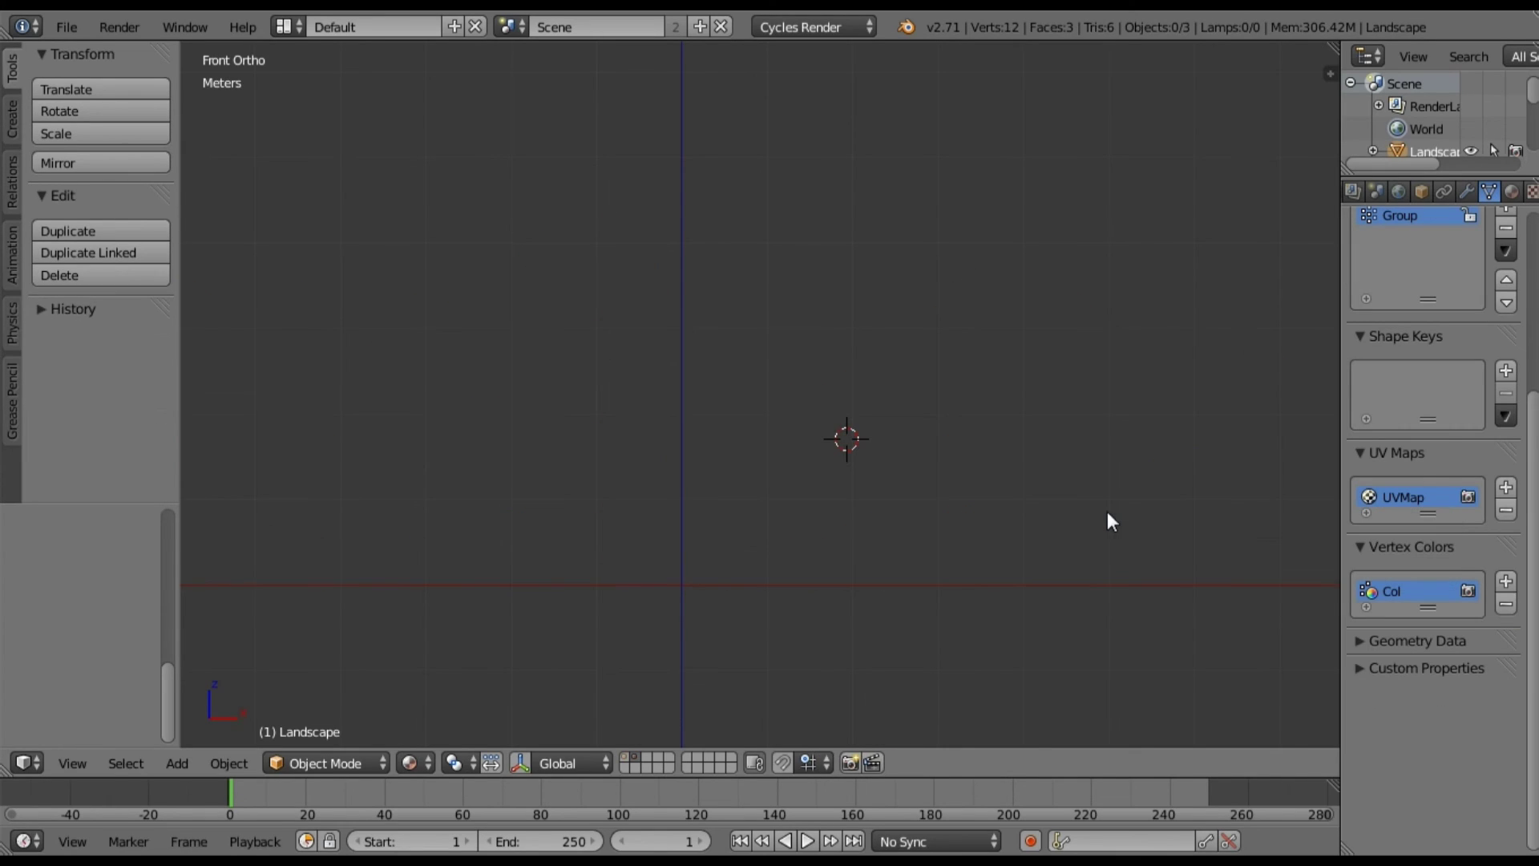
{"action": "key", "text": "1"}
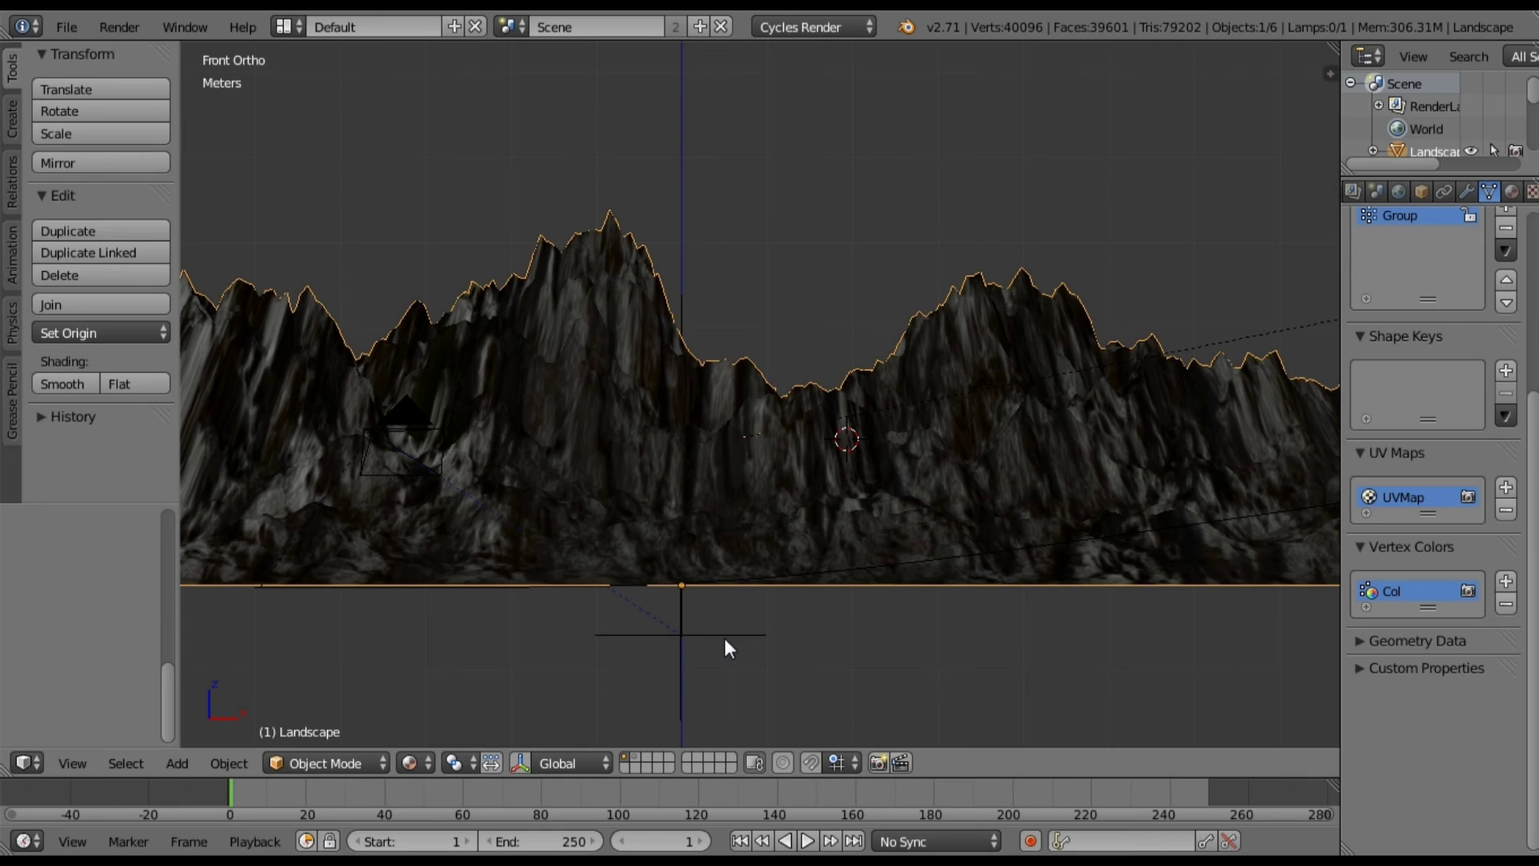
Step: Preview the animation through the camera view, stopping at frame 65, then return to front view
{"action": "right_click", "coordinate": [725, 638]}
{"action": "key", "text": "KP_0"}
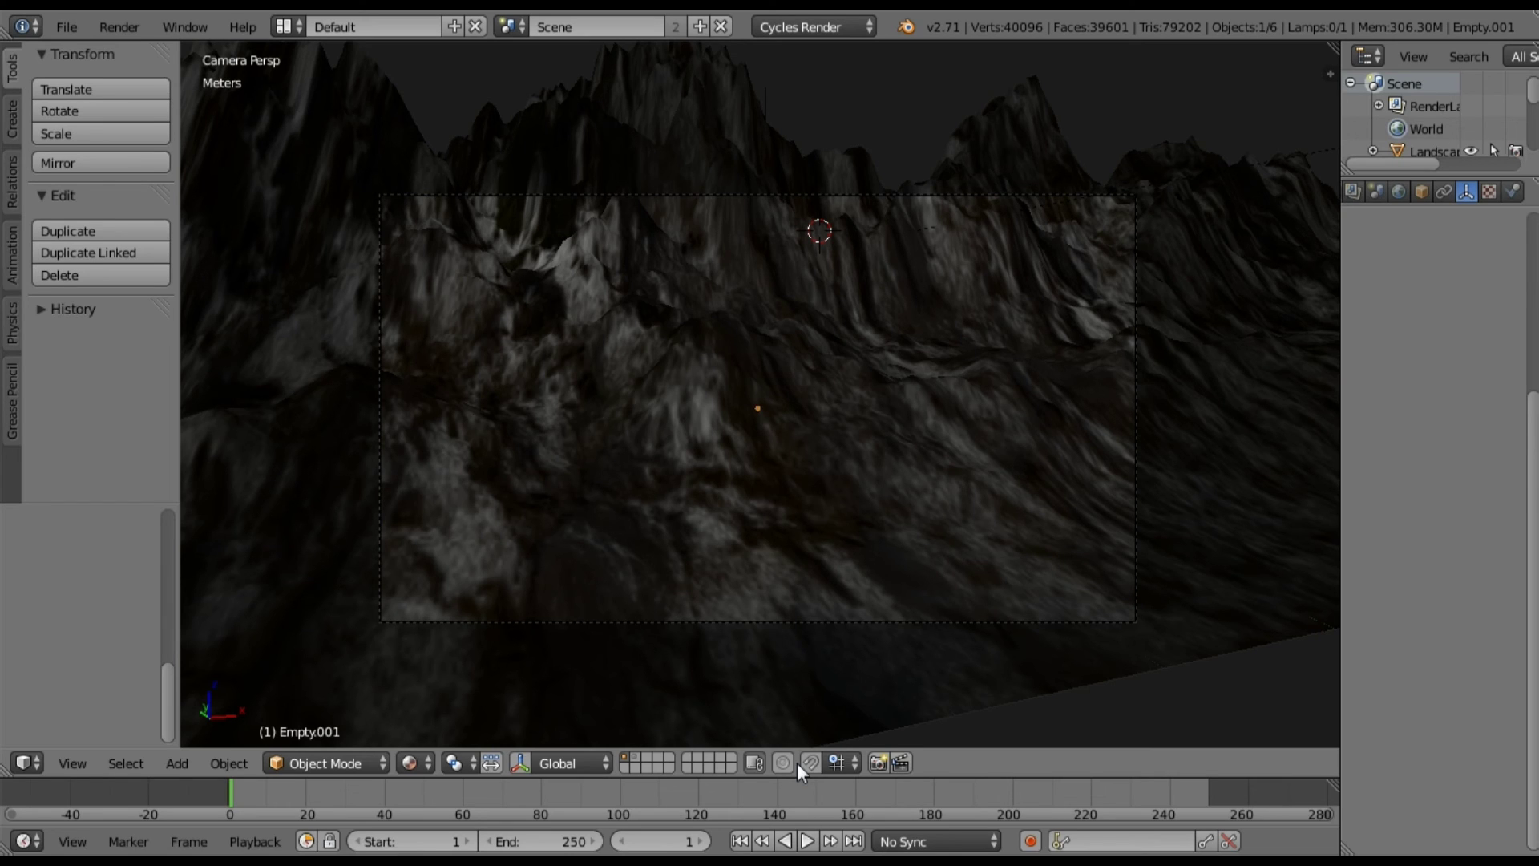
{"action": "left_click", "coordinate": [810, 843]}
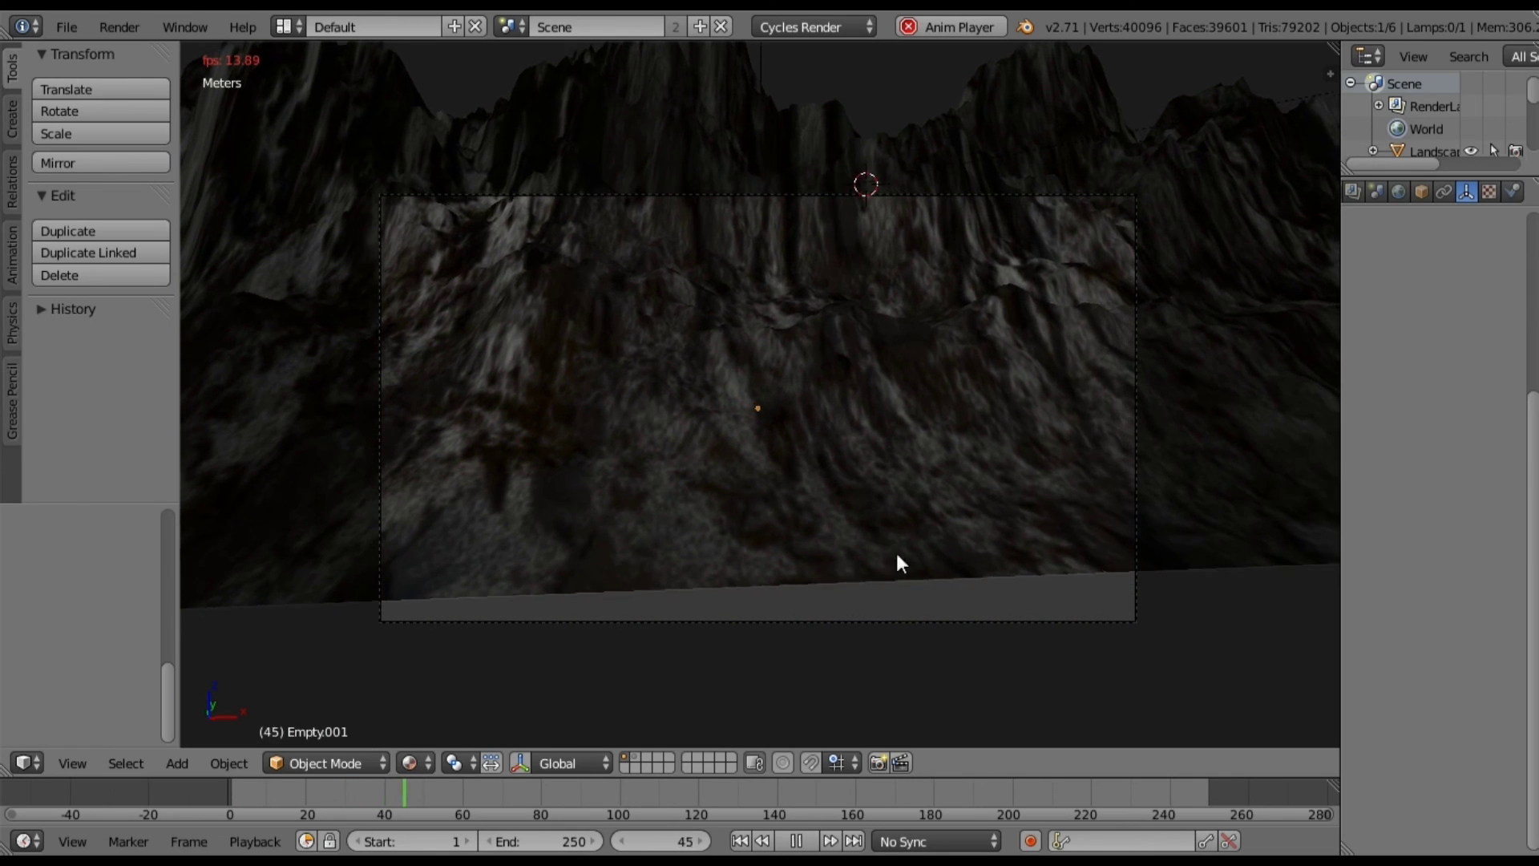
{"action": "left_click", "coordinate": [808, 841]}
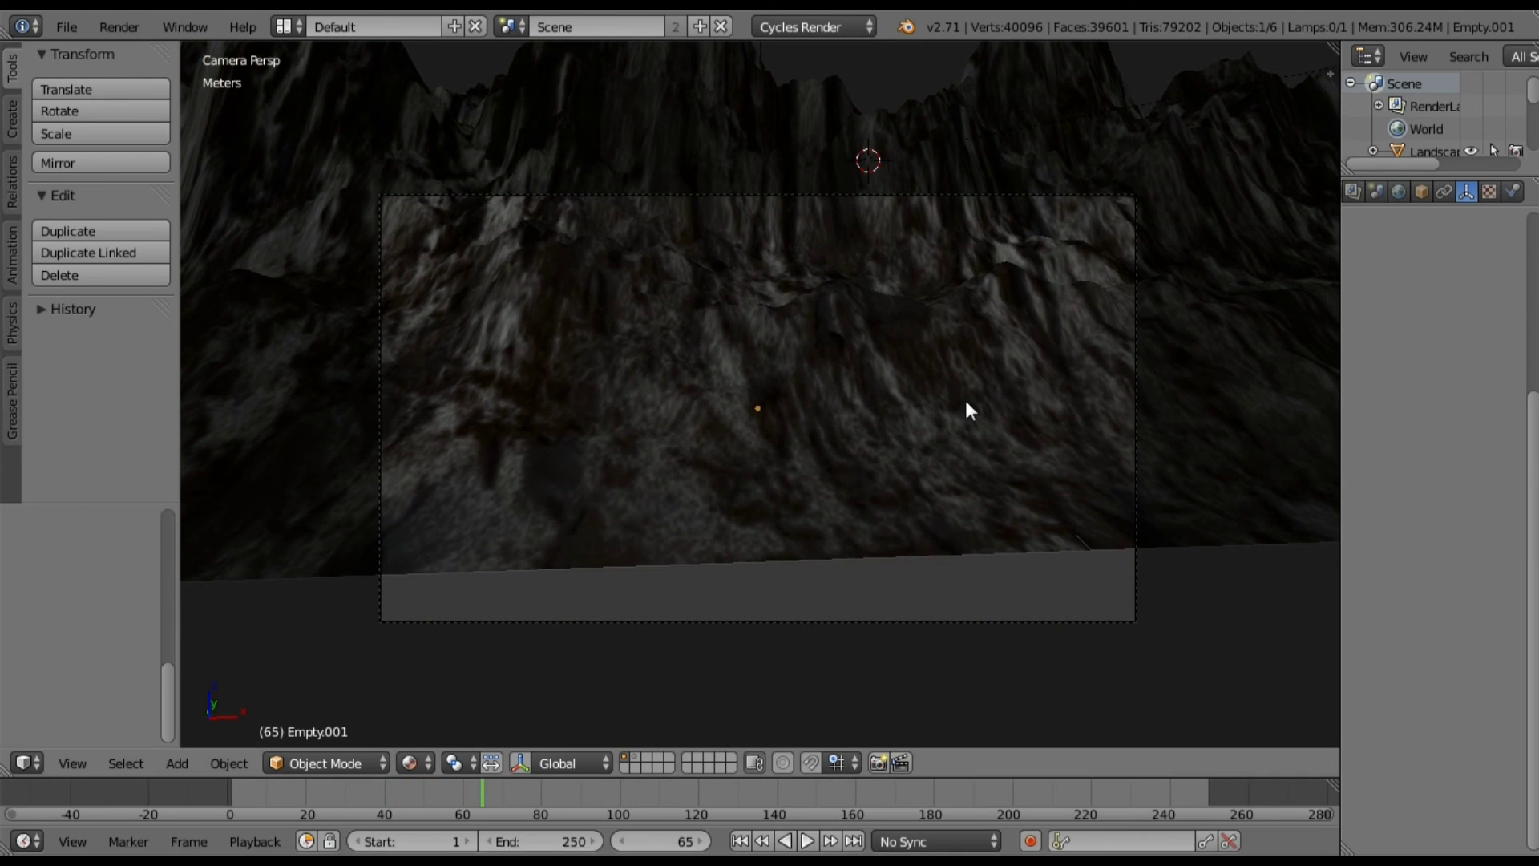
{"action": "key", "text": "KP_1"}
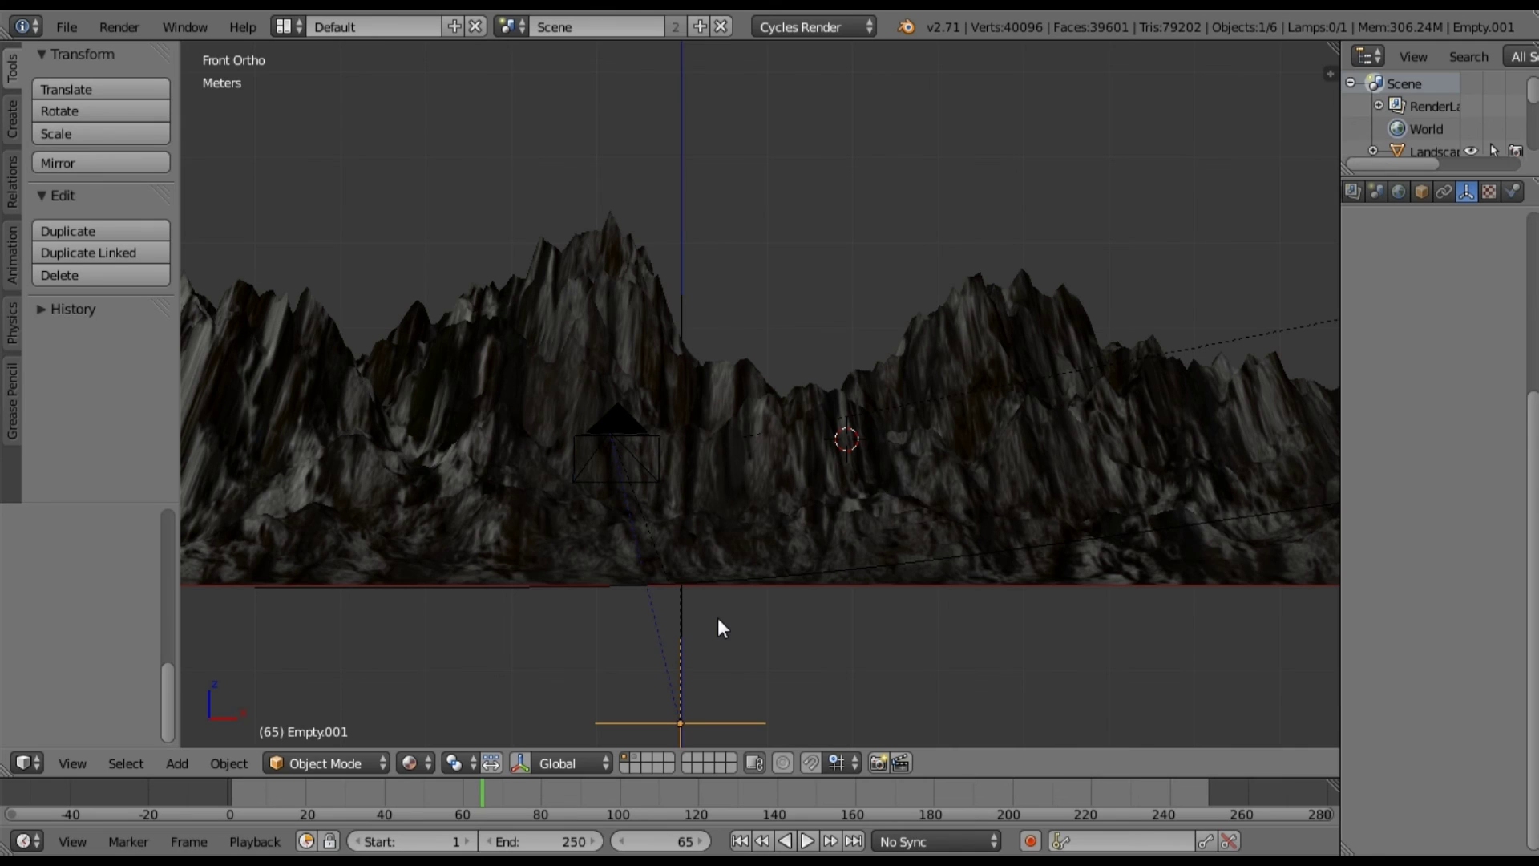
Step: Rotate the vertical NURBS path 180° so it runs upward
{"action": "middle_click_drag", "start_coordinate": [719, 619], "coordinate": [690, 602]}
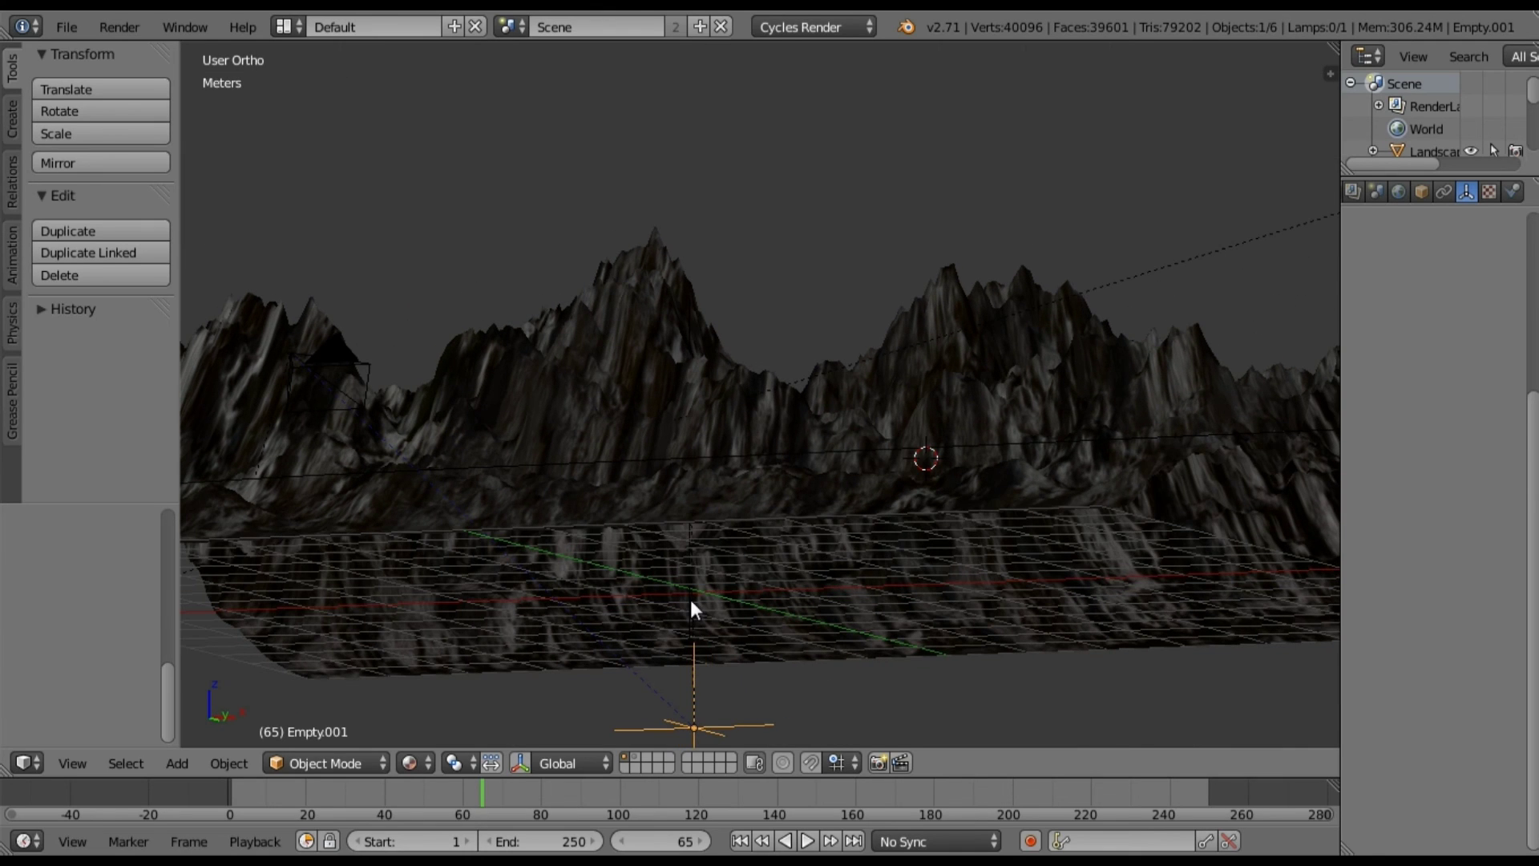
{"action": "right_click", "coordinate": [690, 601]}
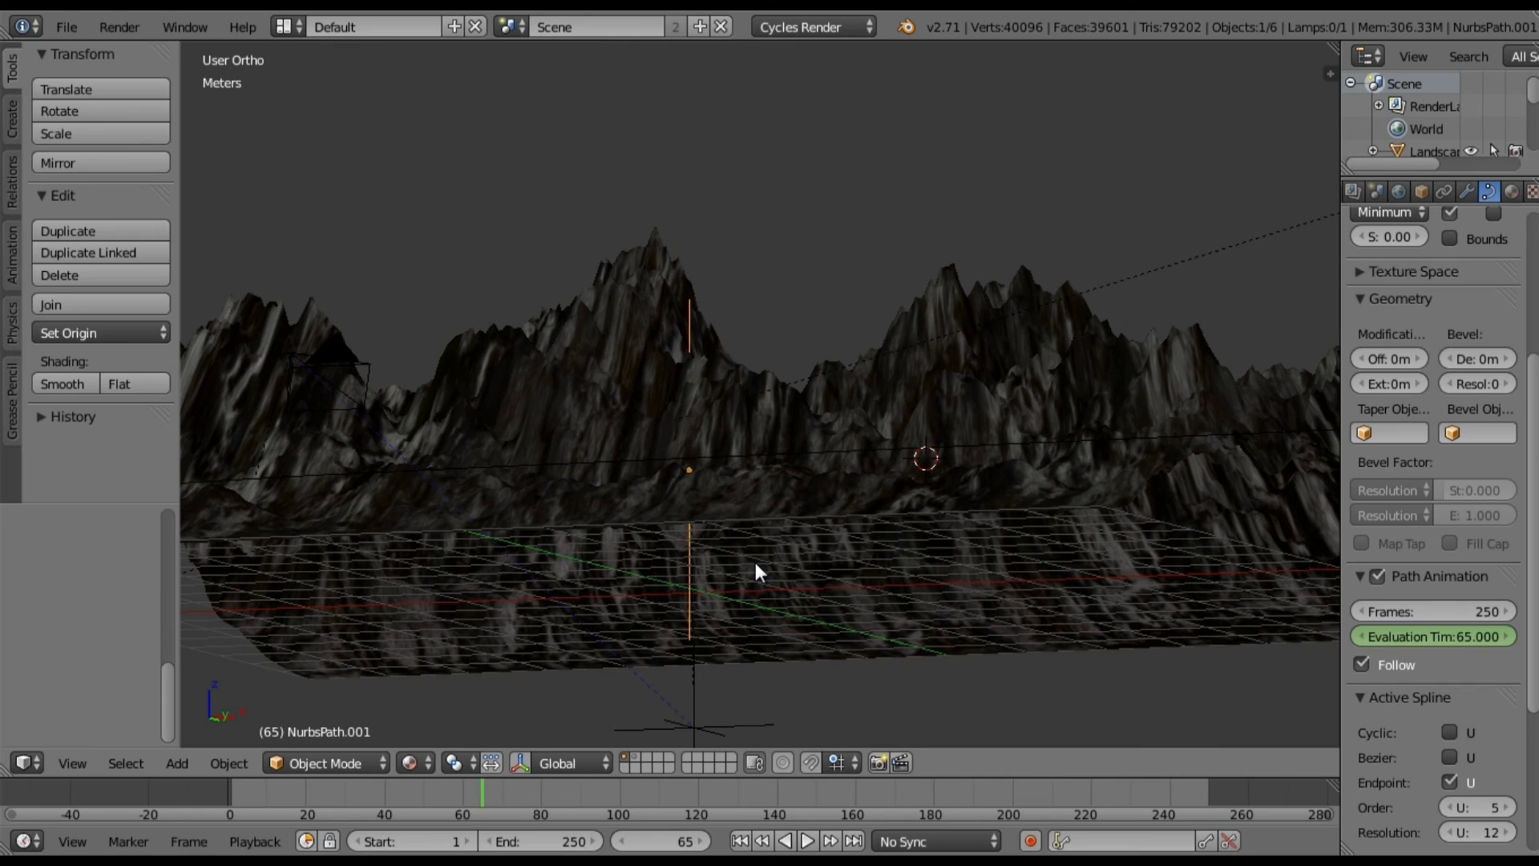
{"action": "type", "text": "r180"}
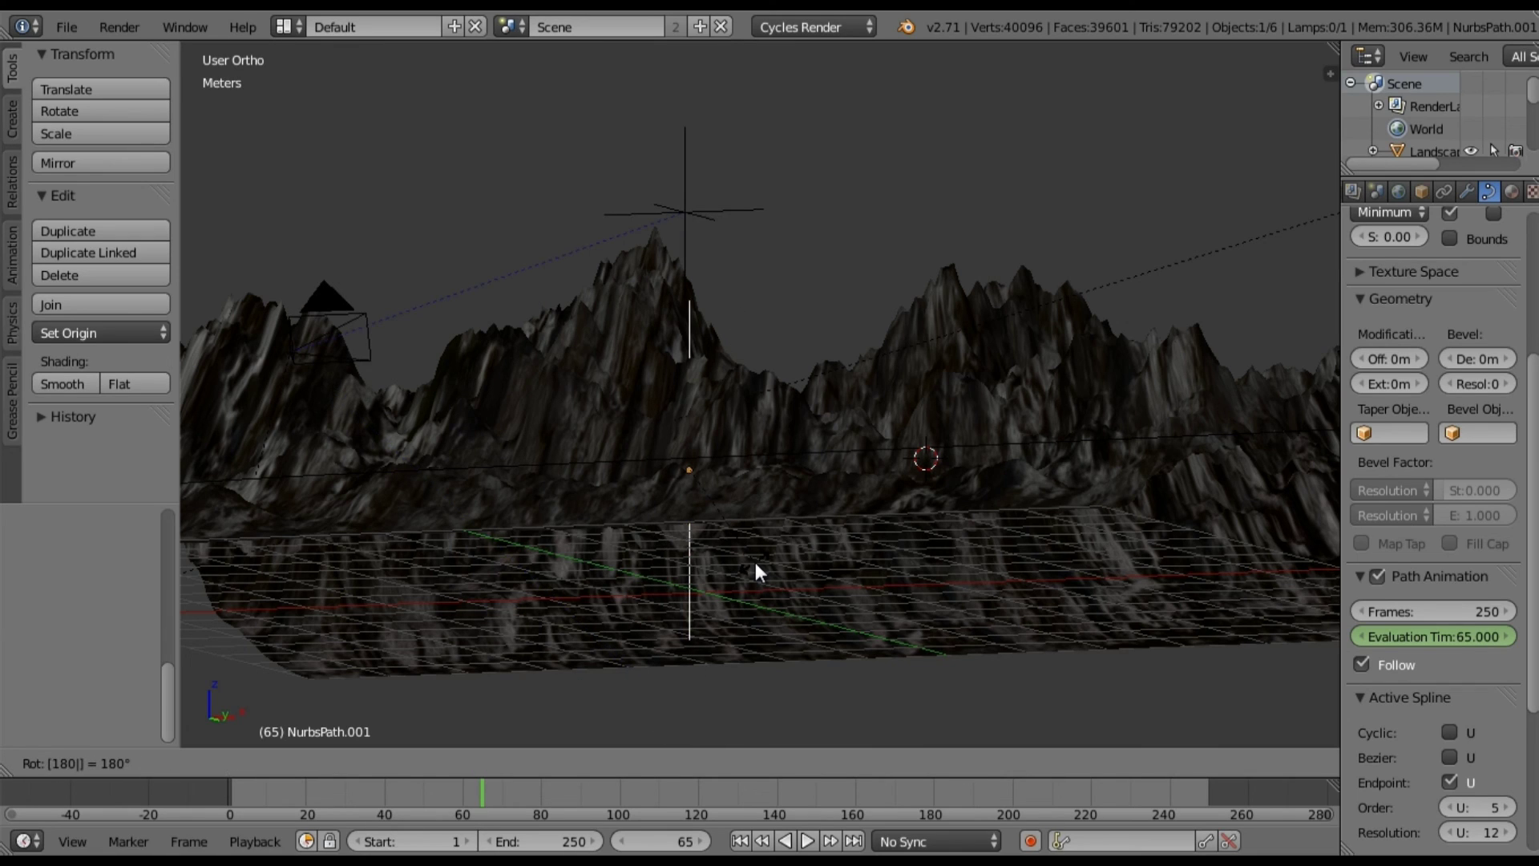
{"action": "key", "text": "Return"}
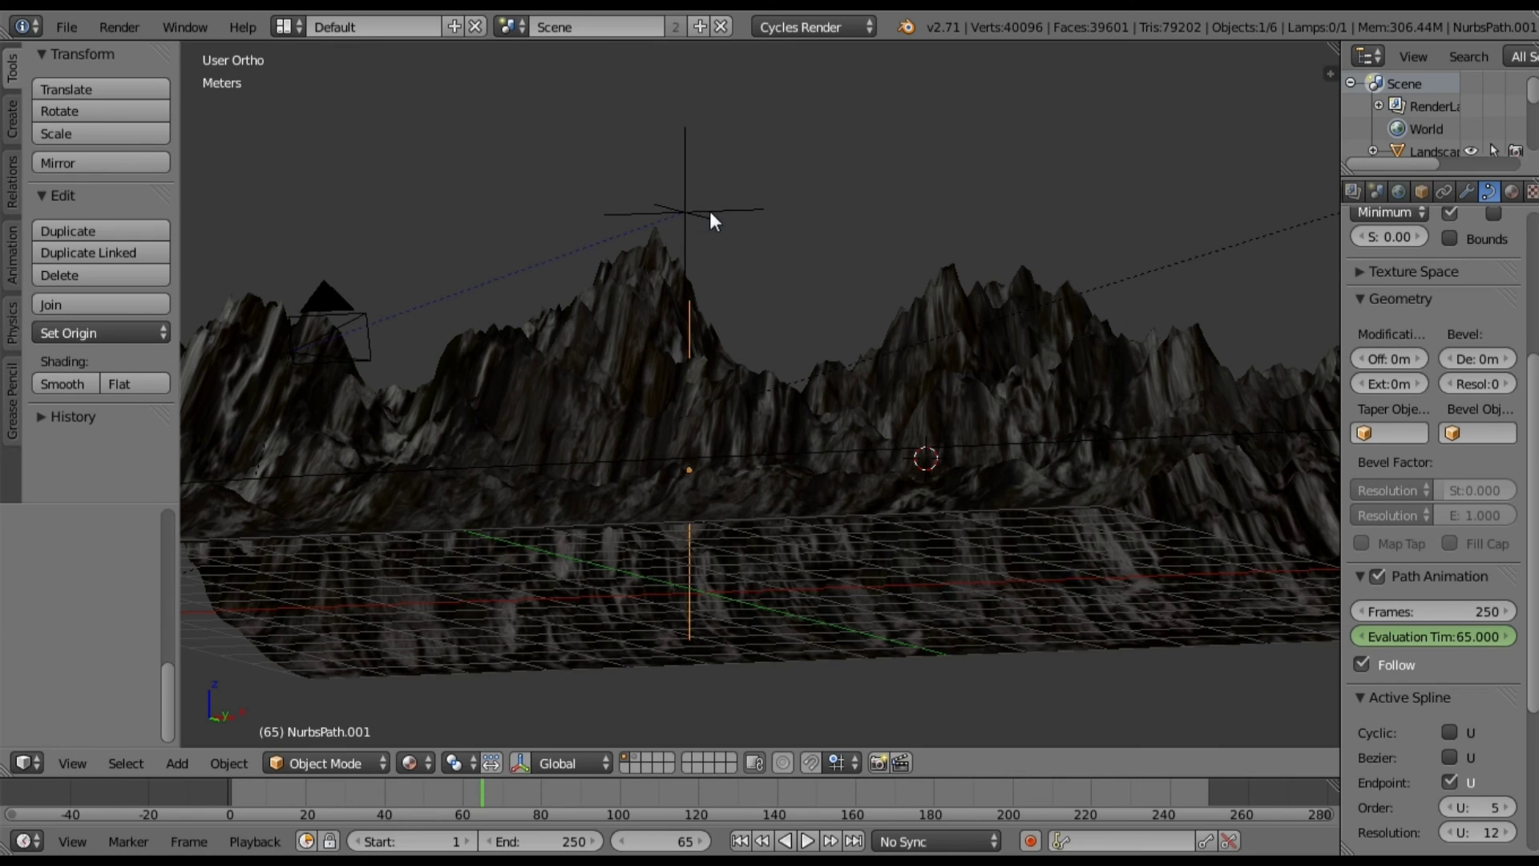
Step: Lower Empty.001 about 3.7 m along Z, checking the framing through the camera view
{"action": "right_click", "coordinate": [709, 210]}
{"action": "key", "text": "g"}
{"action": "key", "text": "z"}
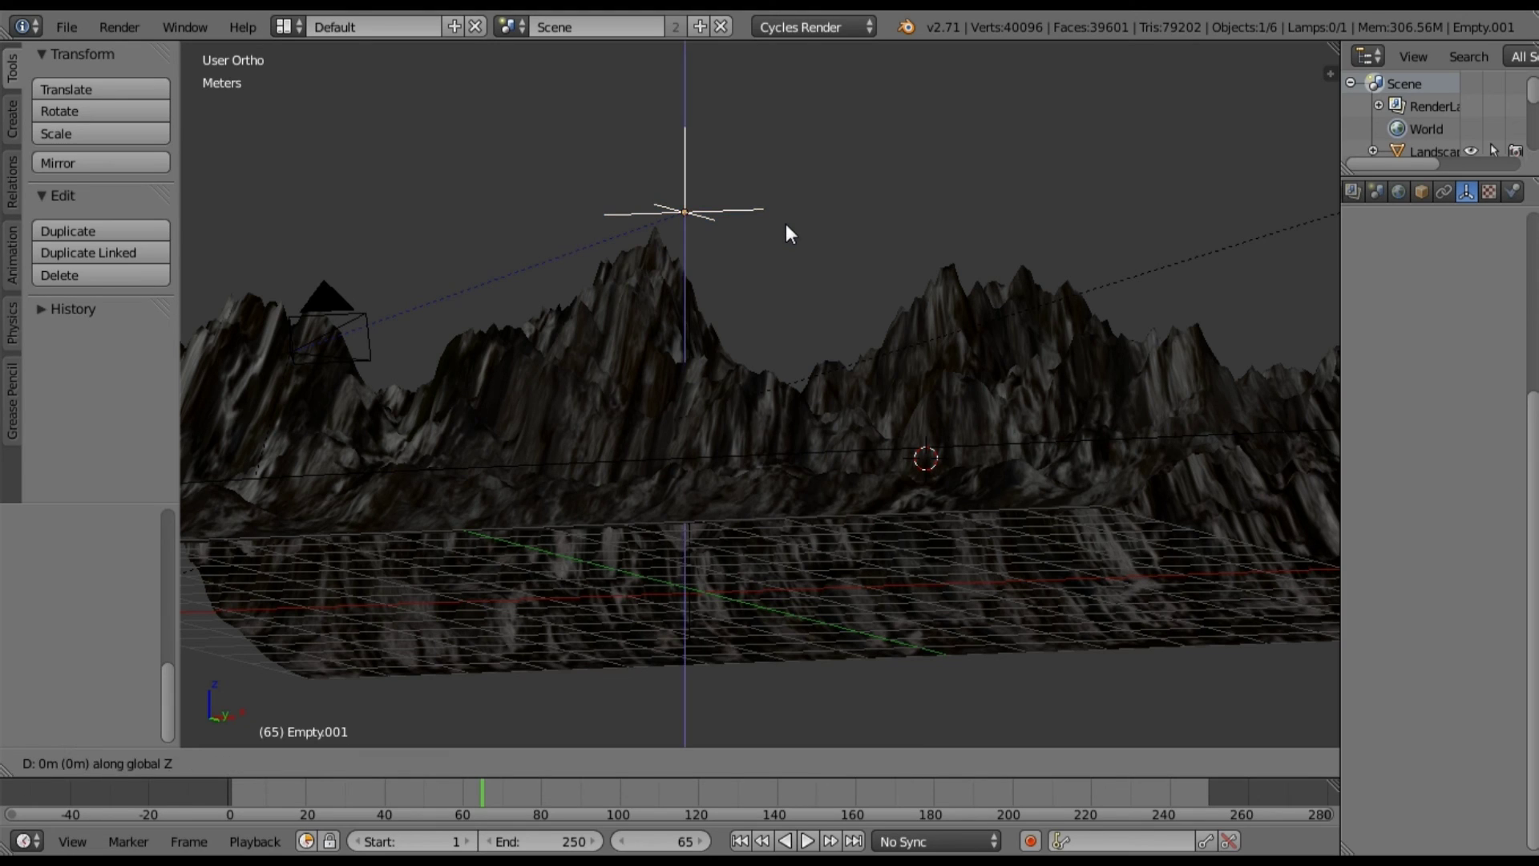
{"action": "left_click", "coordinate": [789, 556]}
{"action": "key", "text": "KP_0"}
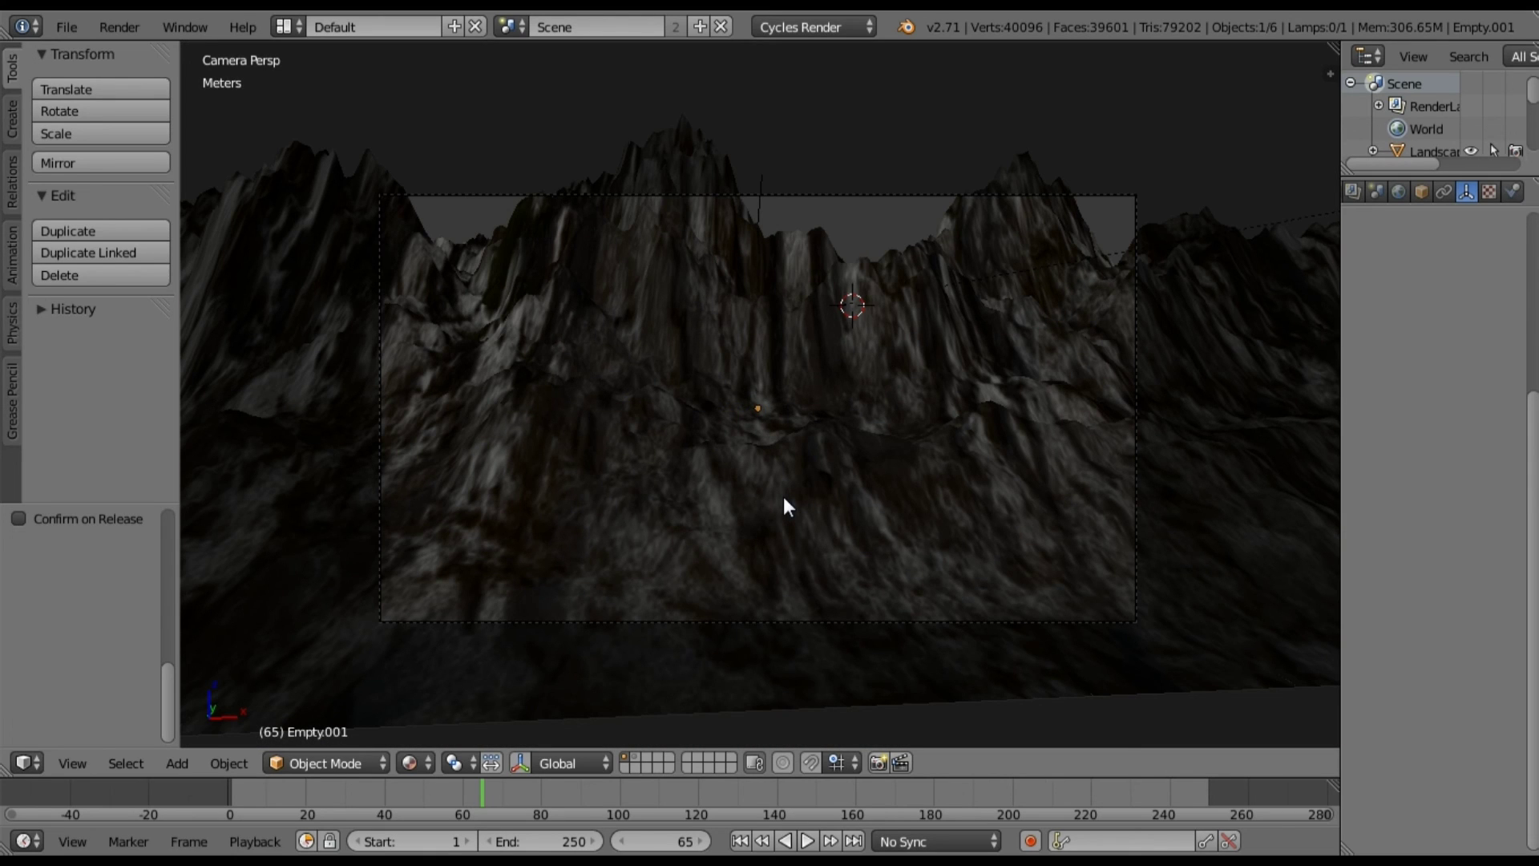
{"action": "key", "text": "g"}
{"action": "key", "text": "z"}
{"action": "left_click", "coordinate": [792, 561]}
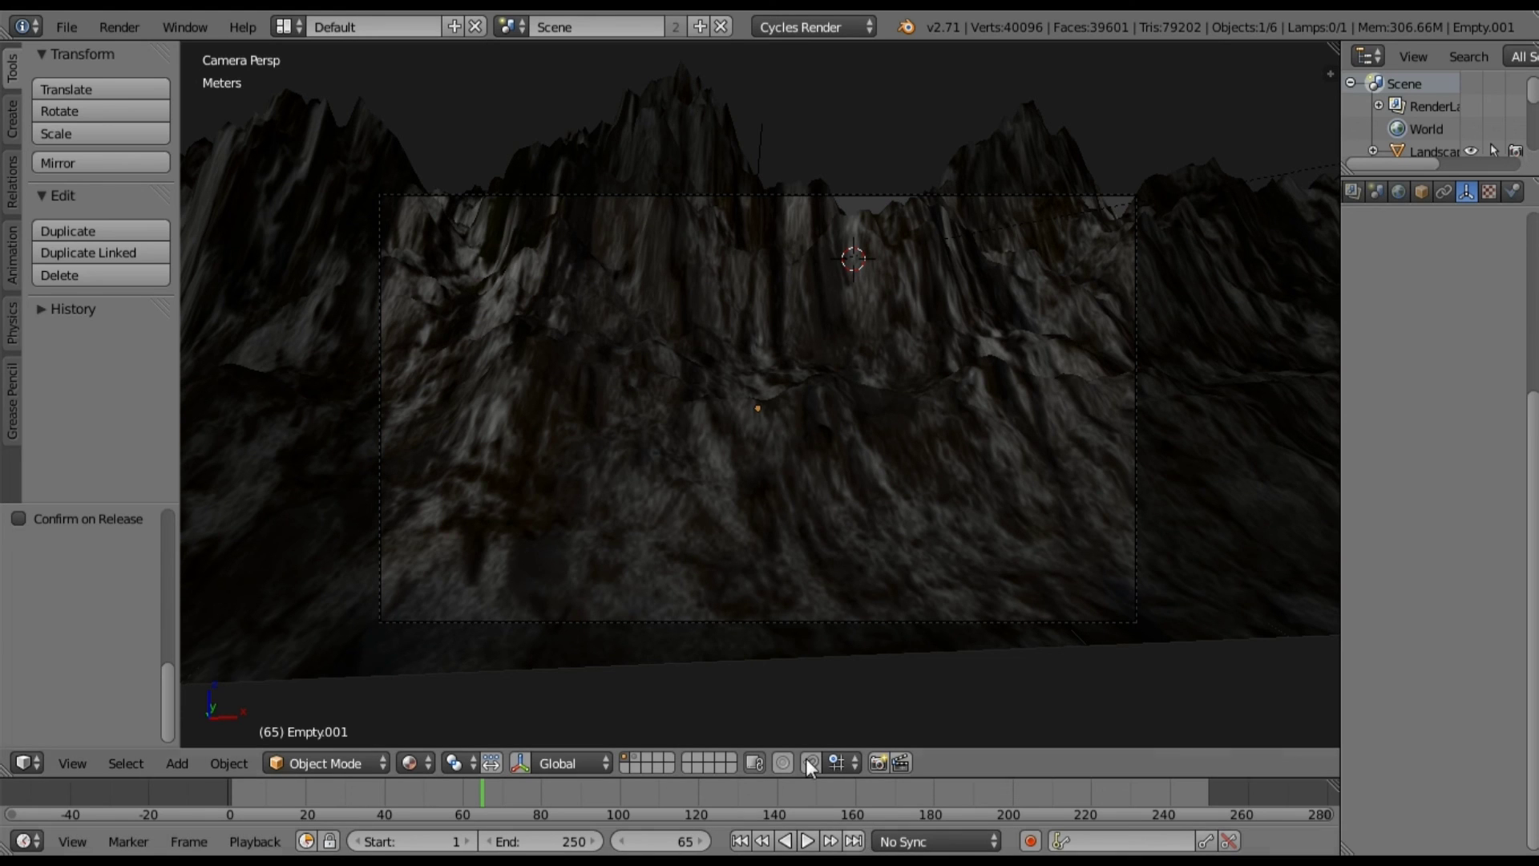
Step: Play the camera flythrough over the mountain to frame 160, then open the Render menu
{"action": "left_click", "coordinate": [807, 841]}
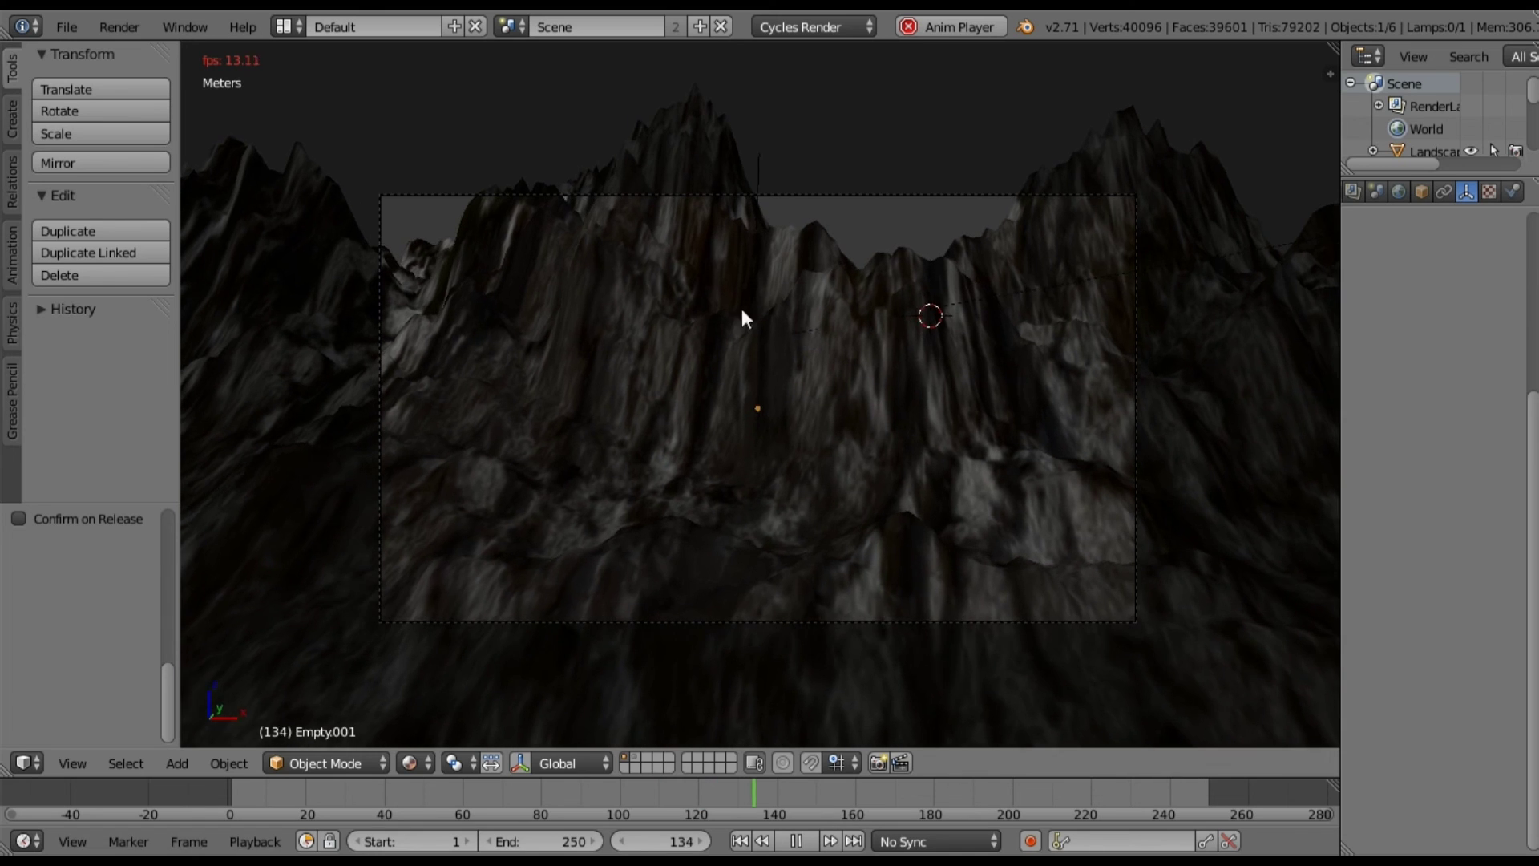
{"action": "left_click", "coordinate": [120, 27]}
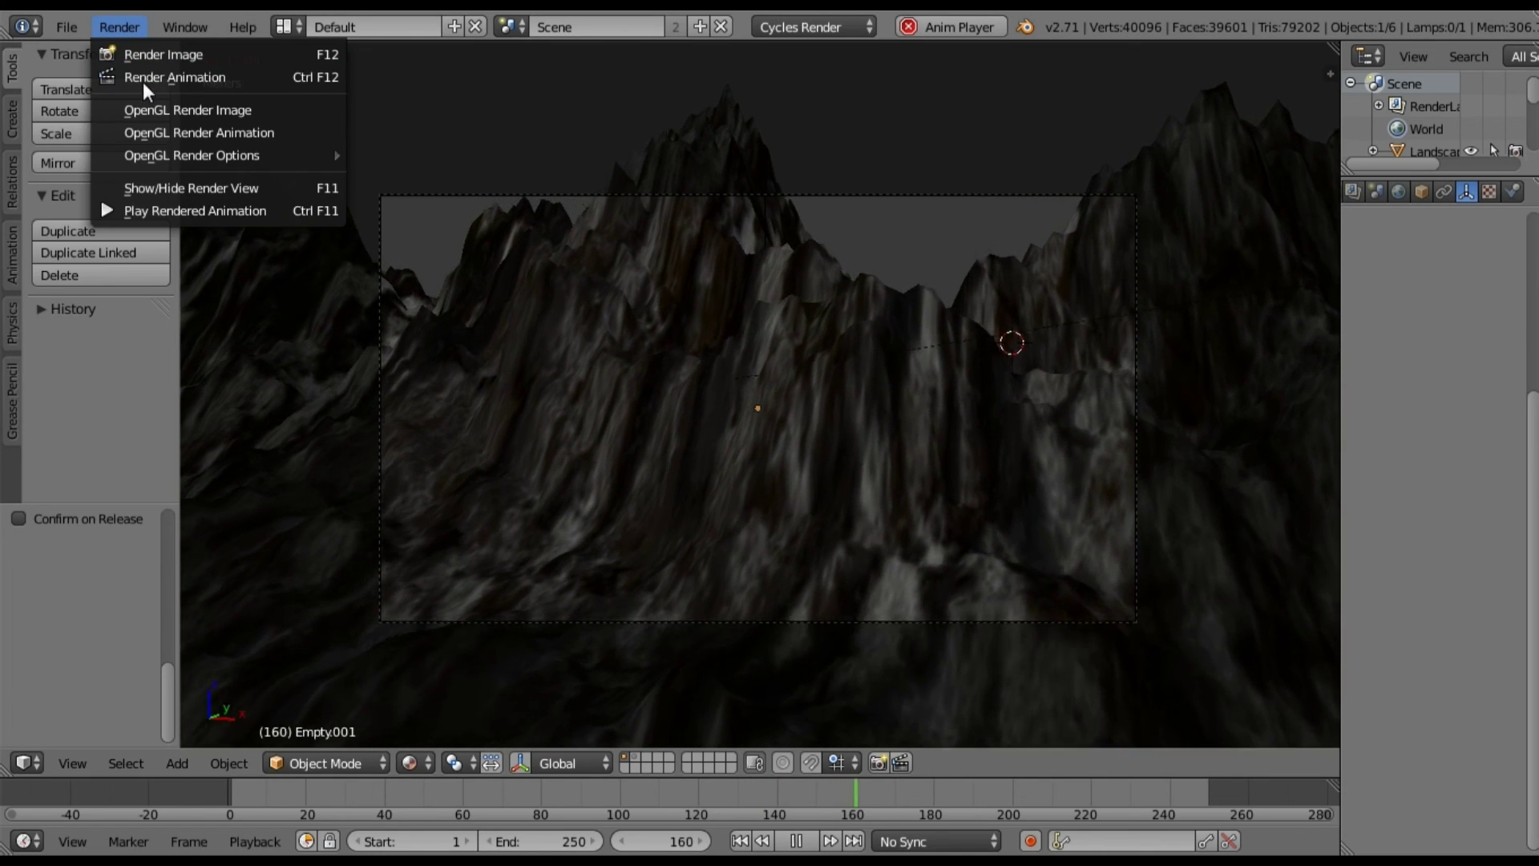